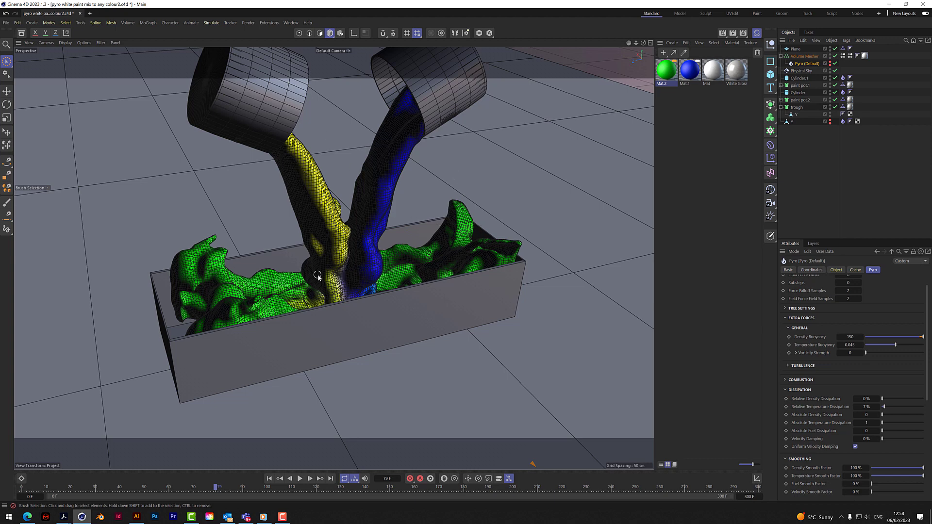
- Play the paint-pour simulation, stop it, and inspect the two streams and the trough from different angles
click(301, 479)
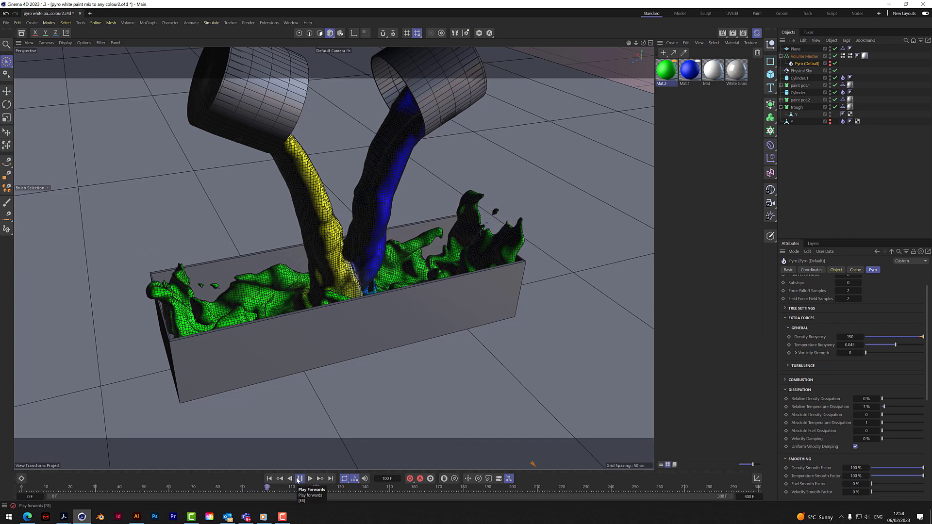
click(299, 479)
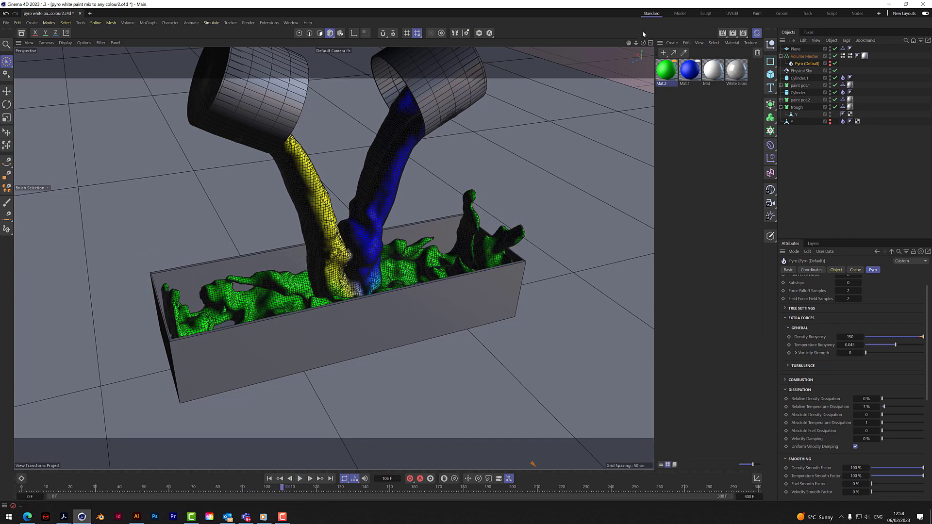
mouse_move(643, 43)
mouse_down()
mouse_move(629, 85)
mouse_move(641, 54)
mouse_move(580, 102)
mouse_up()
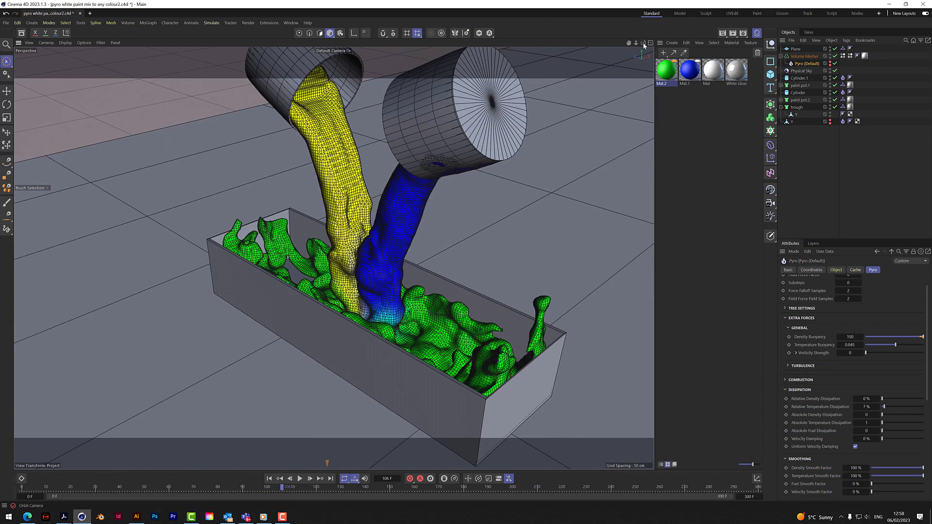
mouse_move(644, 43)
mouse_down()
mouse_move(641, 58)
mouse_move(647, 44)
mouse_up()
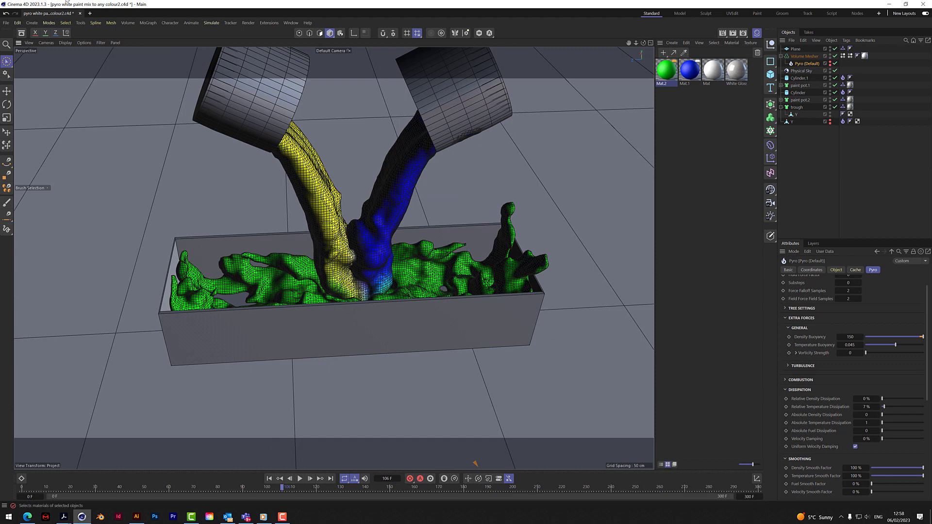
- In a new project, add a cylinder primitive and shorten it to a height of about 90 cm
click(90, 14)
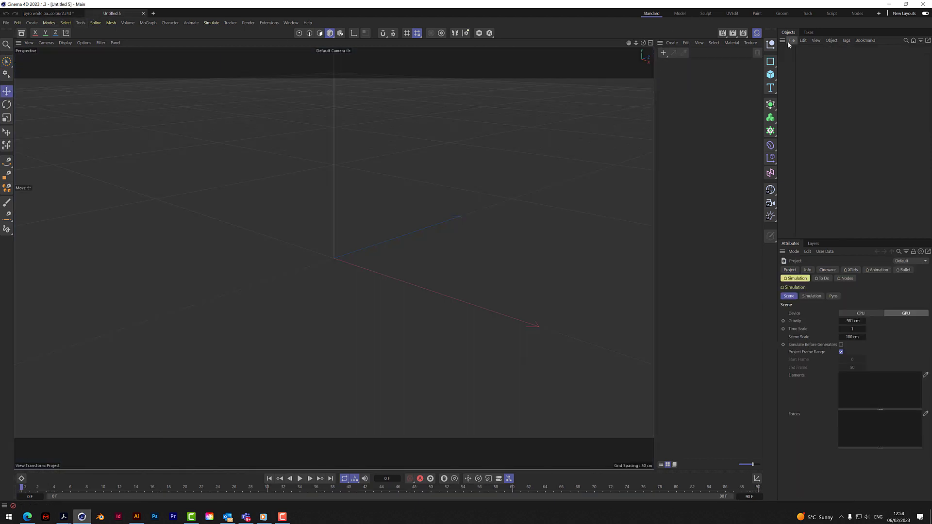
click(771, 74)
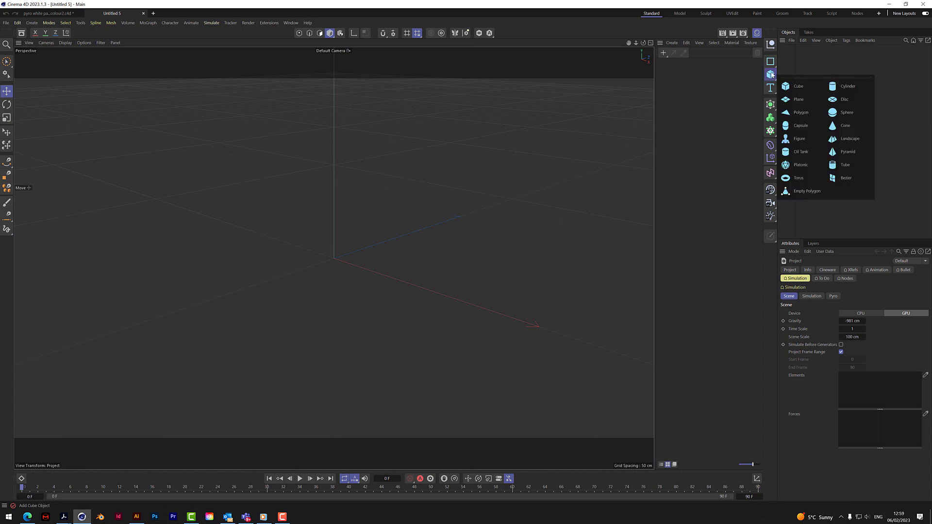
click(843, 88)
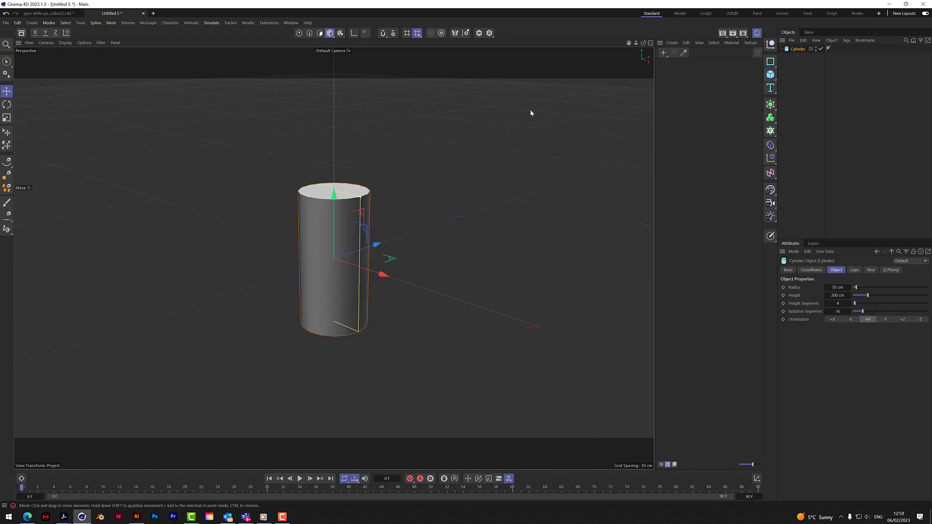
drag(643, 44, 621, 73)
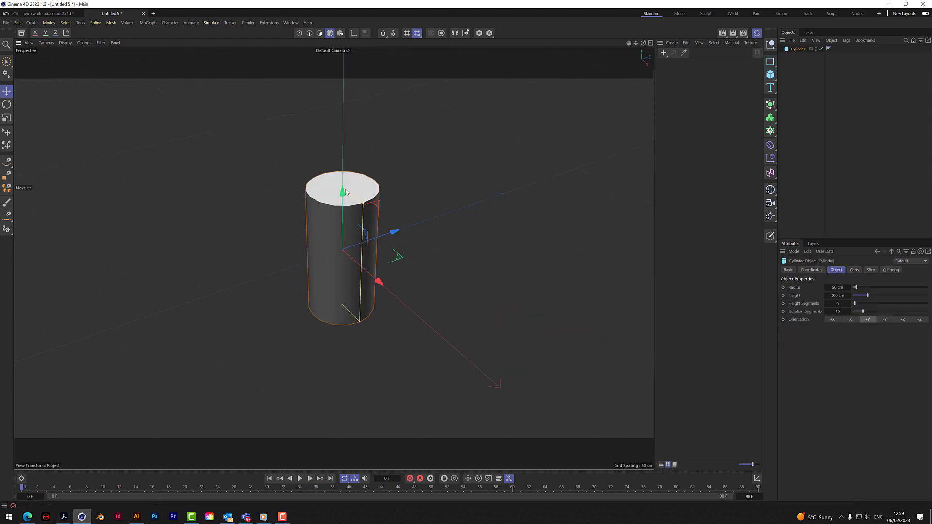
drag(343, 194, 338, 224)
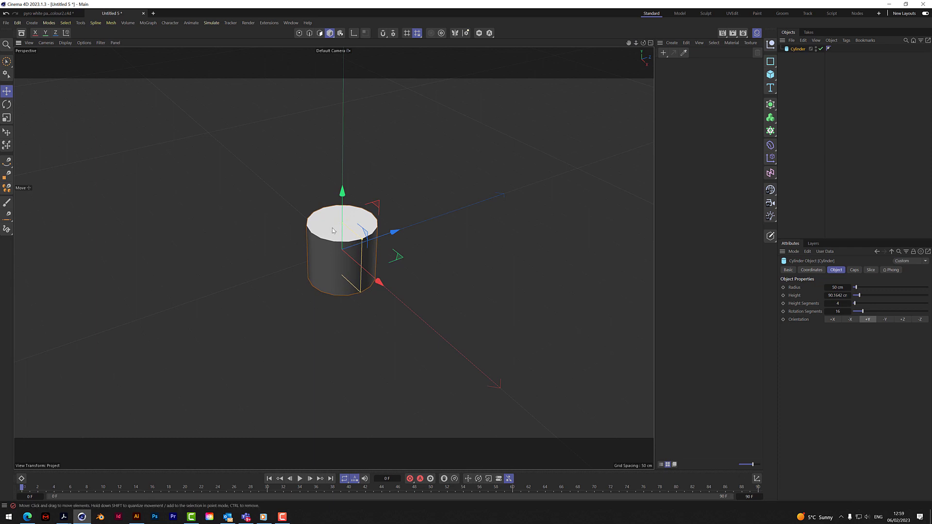
- Duplicate the cylinder, reduce the copy's radius to about 44 cm and raise it slightly above the original
ctrl+drag(798, 50, 798, 57)
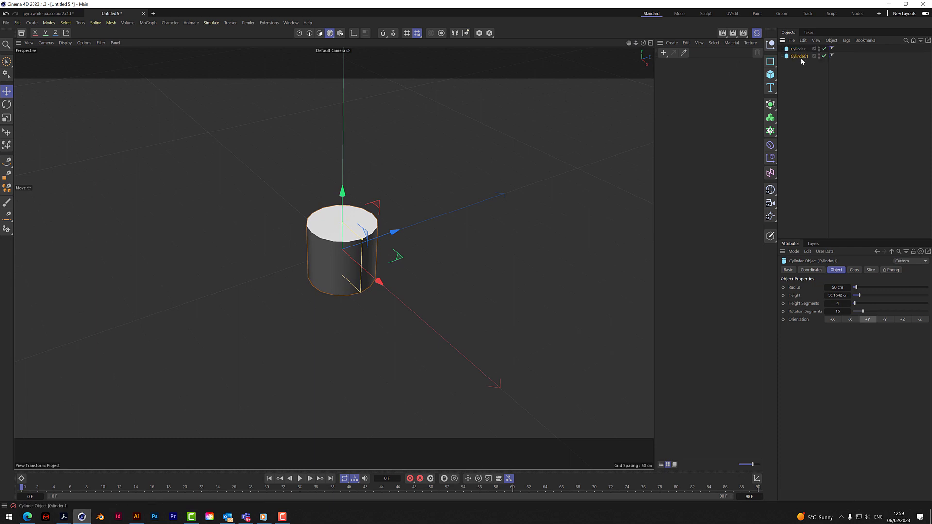
drag(363, 237, 362, 238)
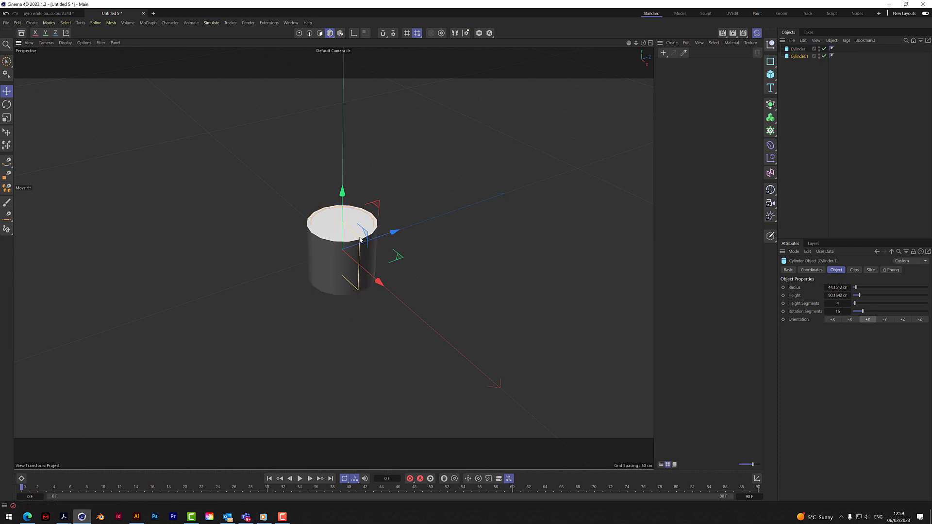
drag(343, 192, 343, 188)
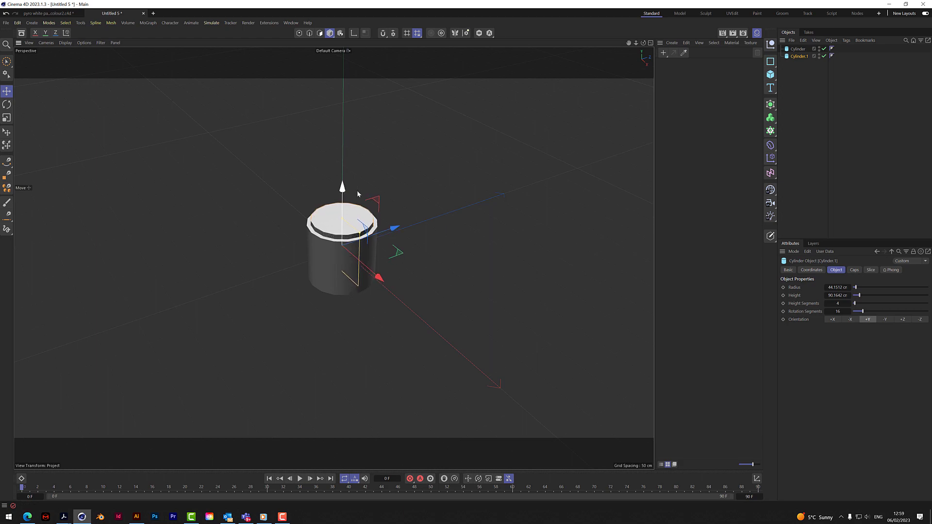
- Add a Boole generator and nest both cylinders in it to hollow out the pot
click(773, 106)
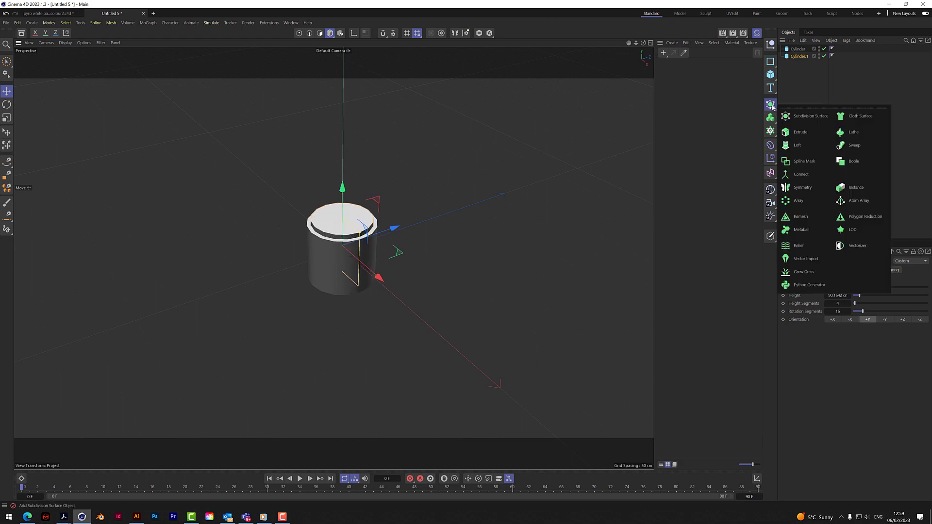
click(855, 162)
click(799, 58)
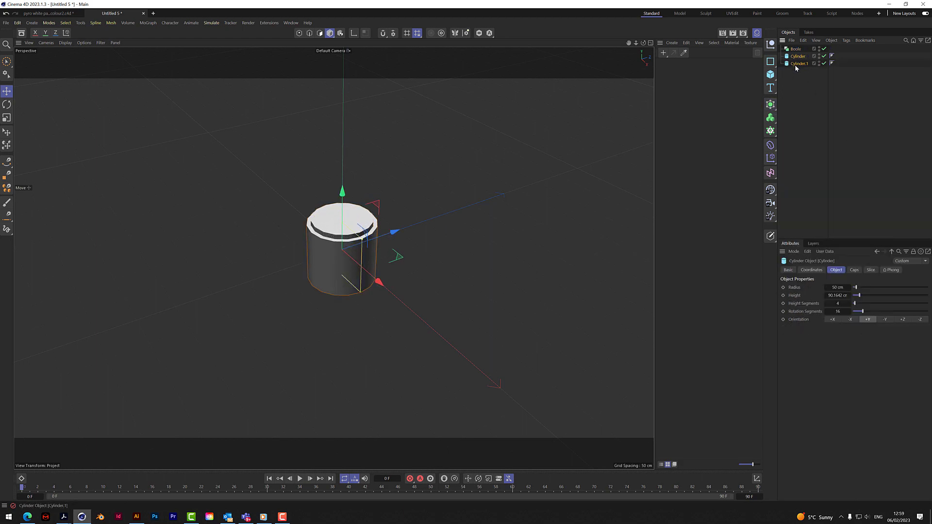
shift+click(797, 65)
drag(797, 57, 797, 51)
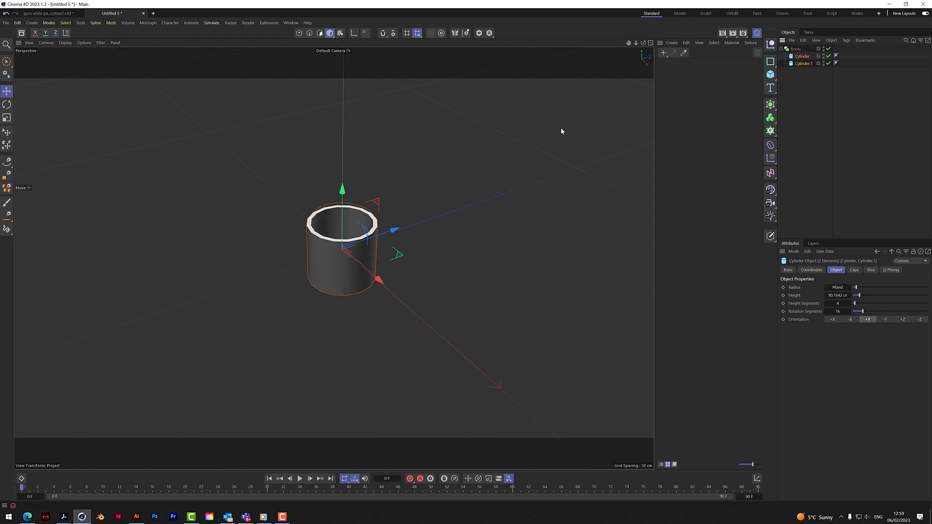
- Set the rotation segments of both cylinders to 30
drag(643, 43, 645, 88)
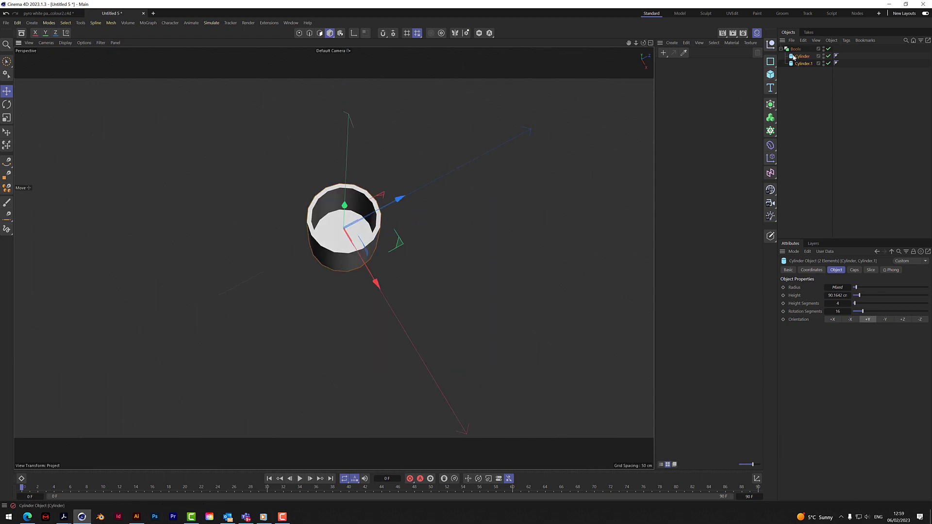
click(839, 311)
key(Return)
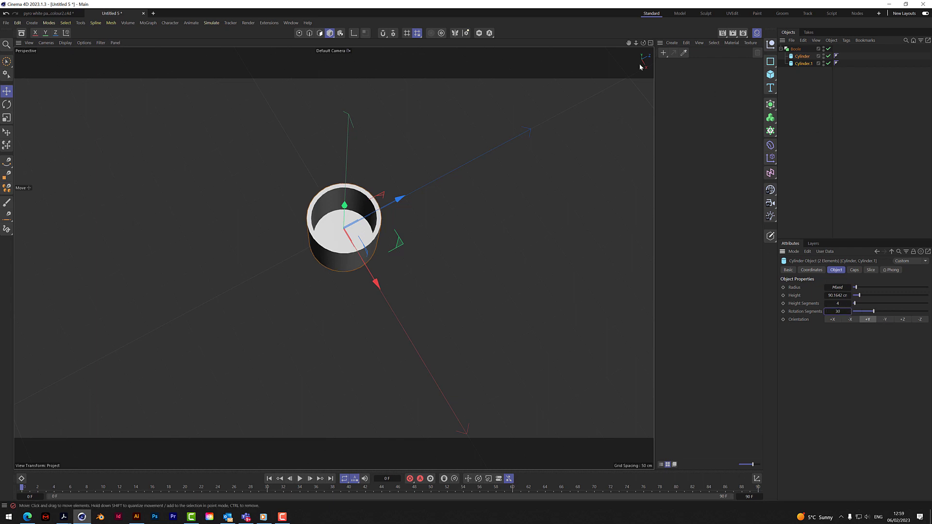
- Convert the Boole and its two cylinders into a single polygon object with Connect Objects + Delete
drag(643, 42, 654, 30)
drag(334, 257, 335, 249)
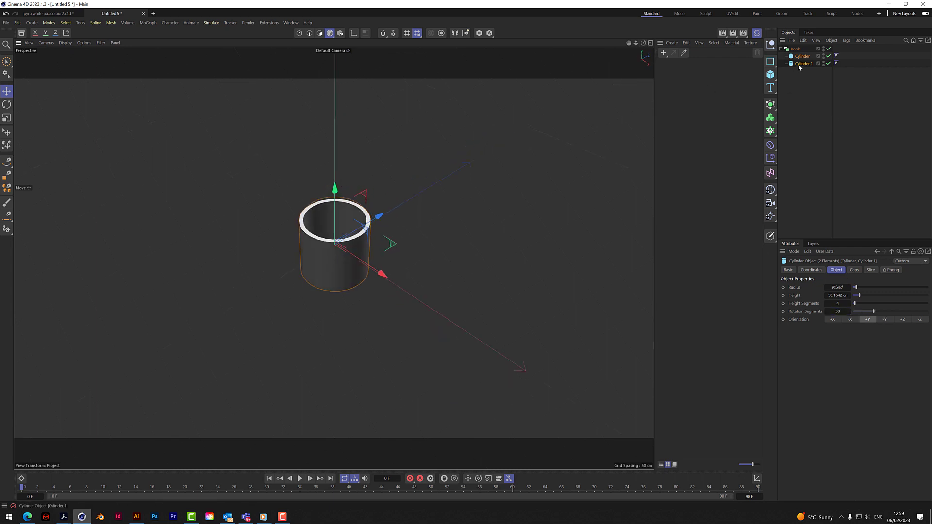
click(796, 49)
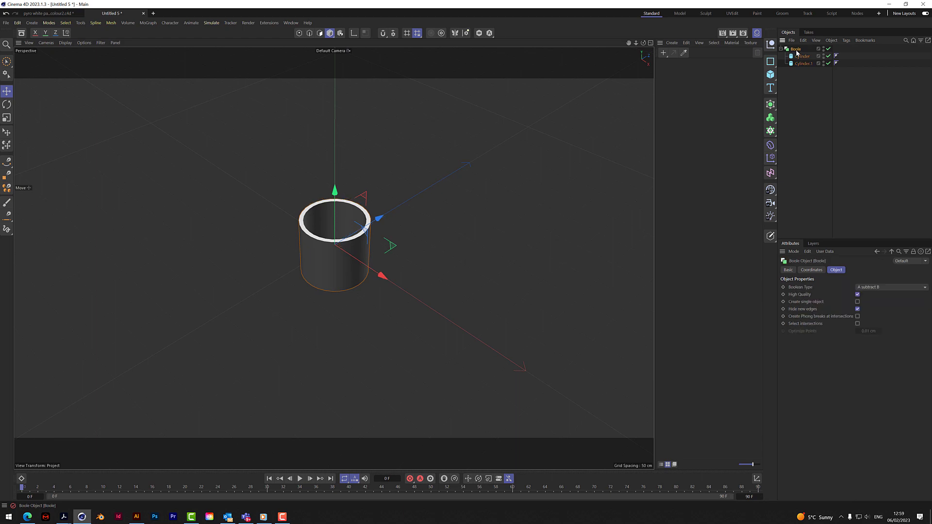
right_click(796, 49)
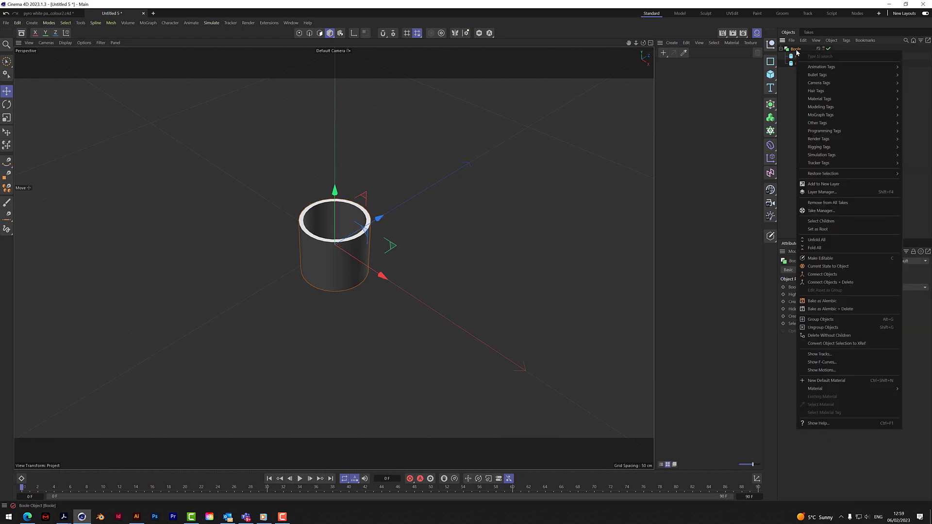
click(842, 282)
- Rotate the hollow pot so that its open end tilts diagonally downward, and deselect it
drag(643, 44, 649, 12)
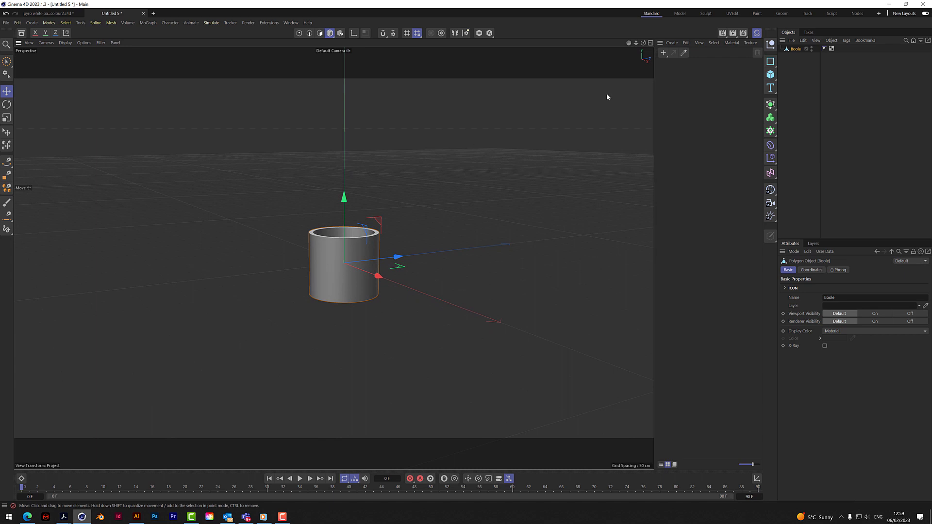
click(6, 104)
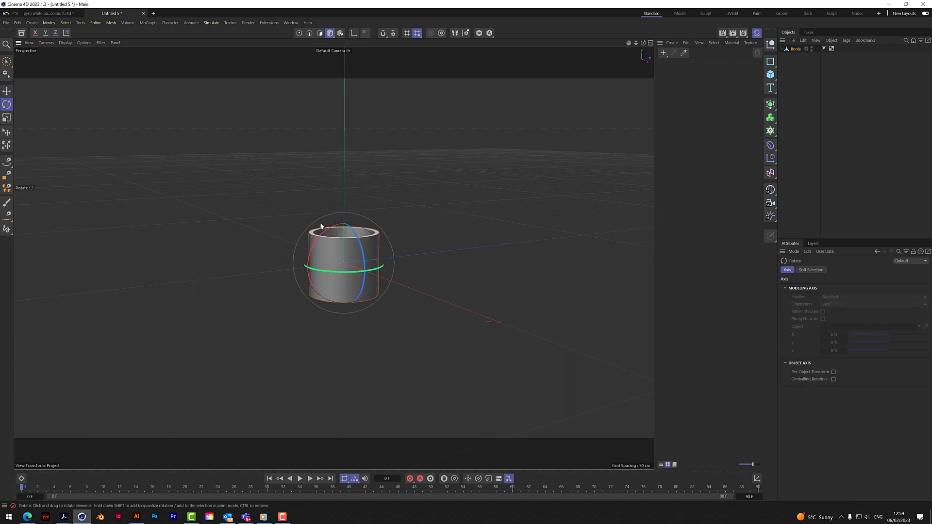
drag(331, 231, 379, 181)
drag(643, 42, 525, 198)
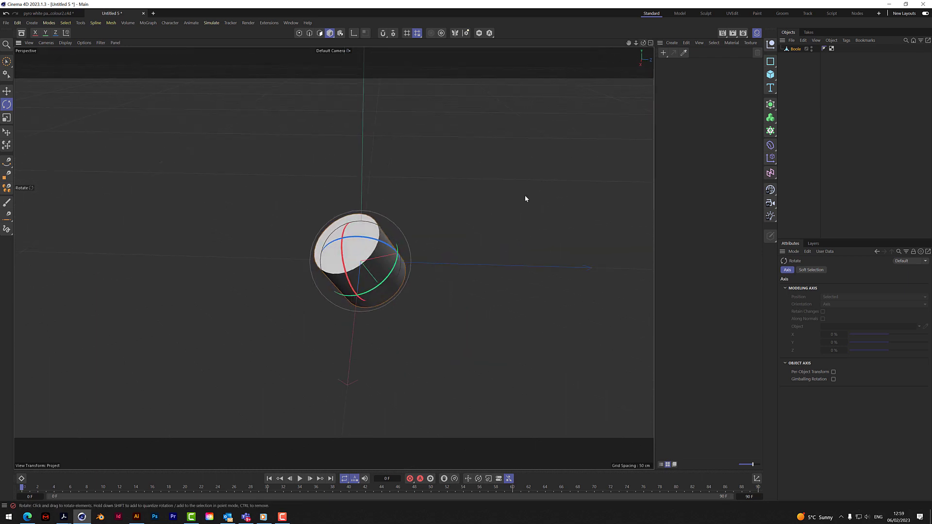
drag(336, 285, 378, 224)
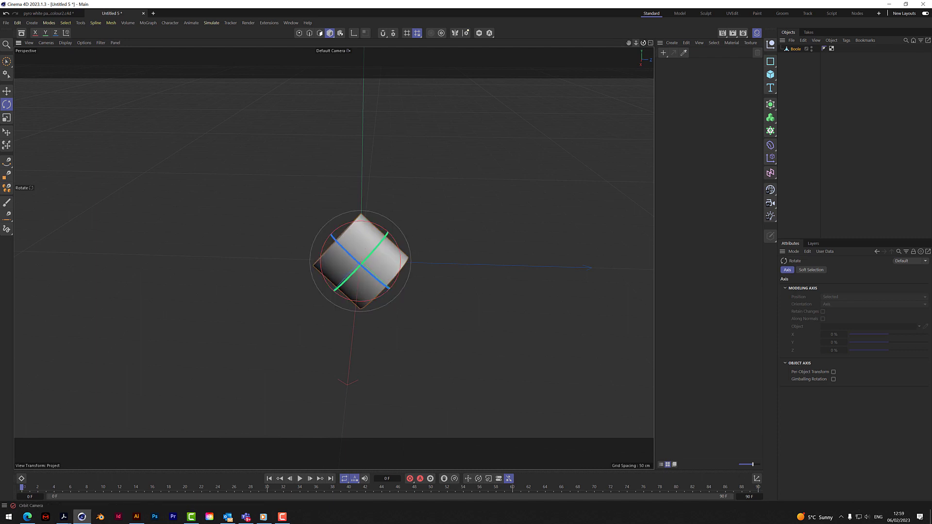
drag(643, 43, 499, 1)
click(810, 118)
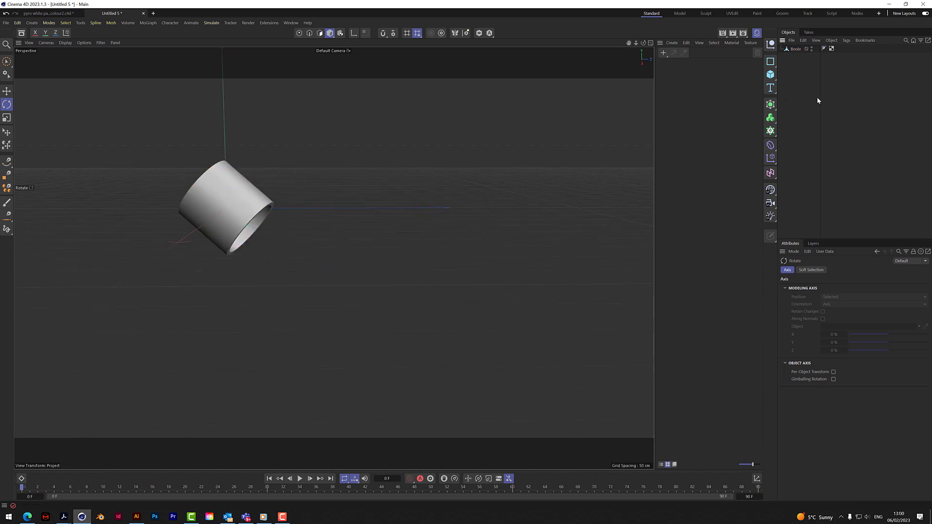
- Add another cylinder at the pot and reduce its height to about 36 cm
drag(643, 43, 629, 28)
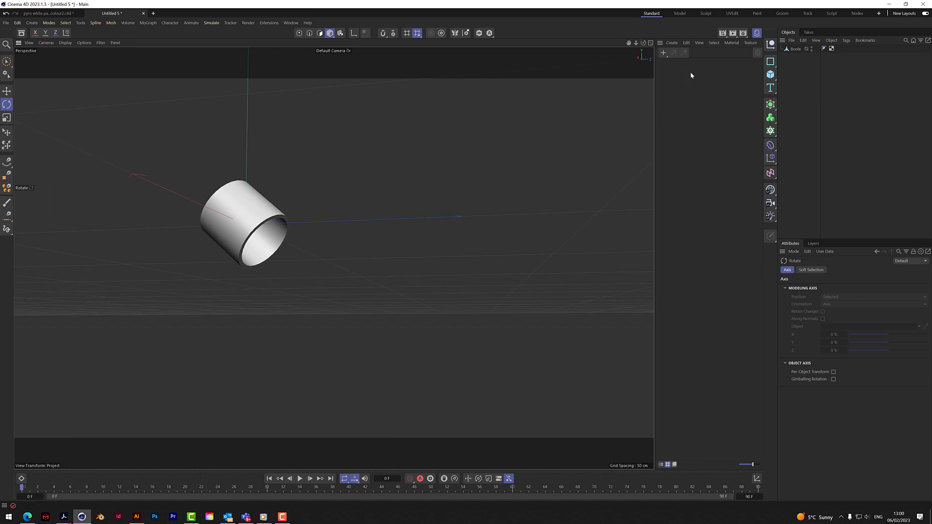
click(772, 76)
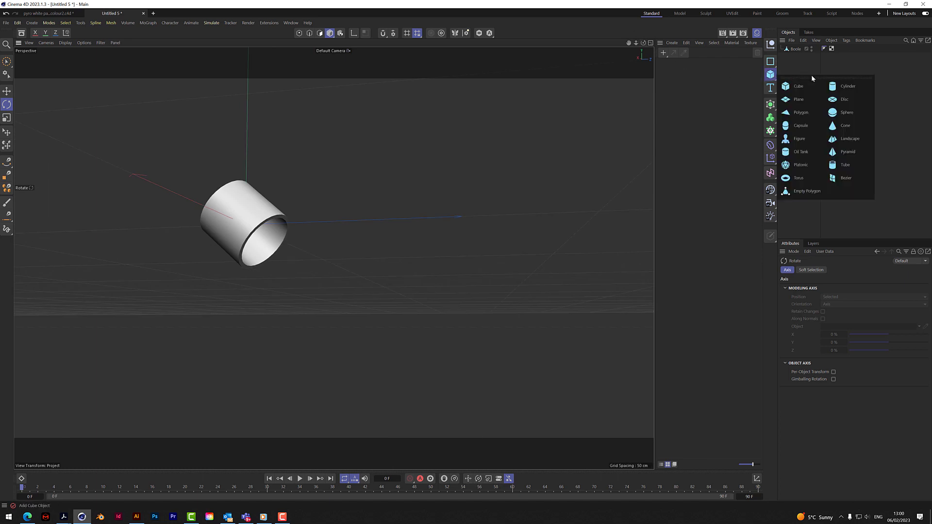
click(845, 85)
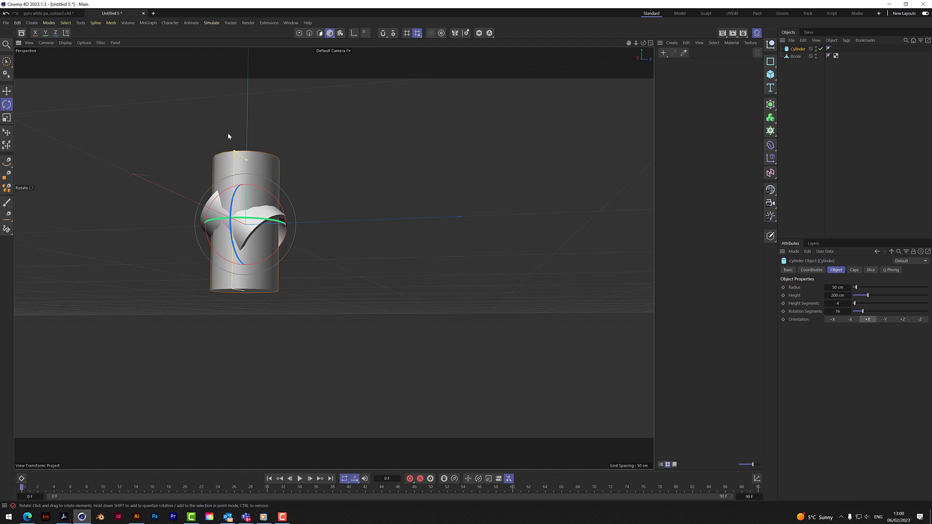
drag(246, 159, 257, 217)
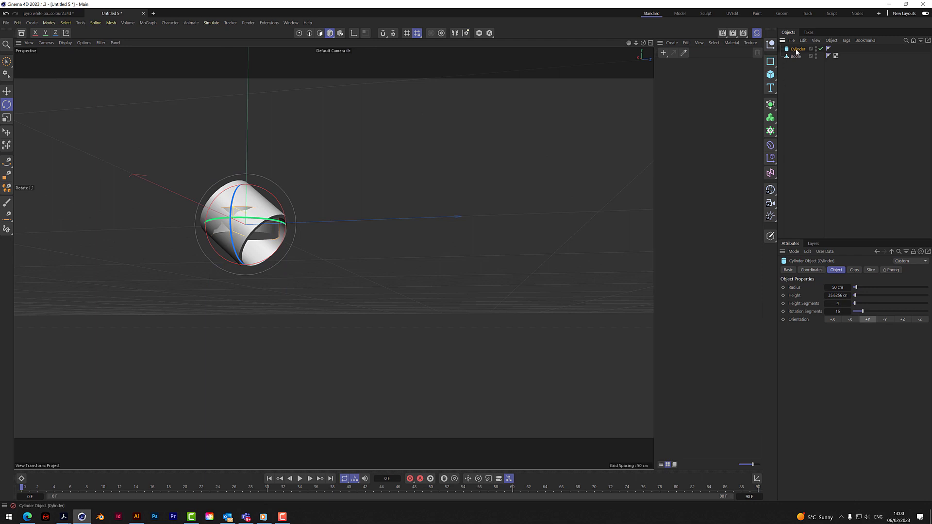
- Make the new cylinder a child of the pot and reset its transform so it aligns with the pot's axis
mouse_move(797, 51)
mouse_down()
mouse_move(798, 68)
mouse_move(797, 57)
mouse_up()
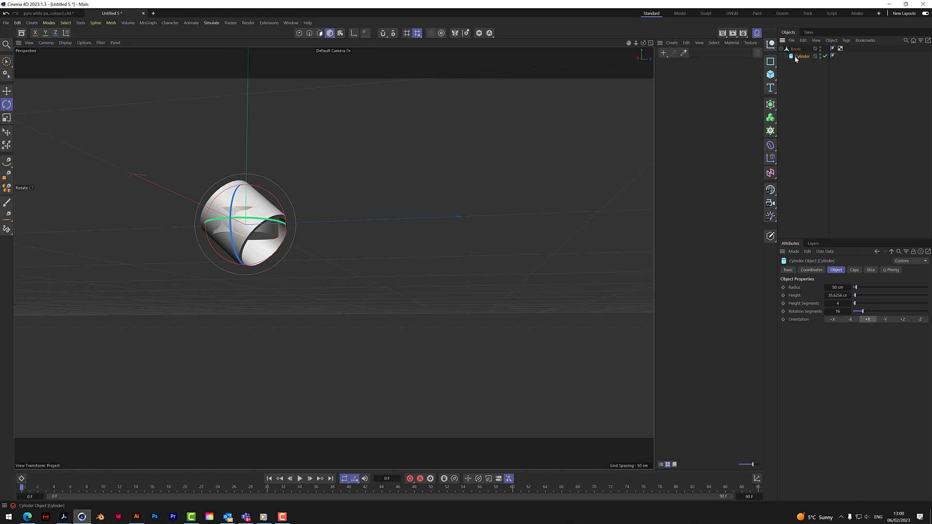
right_click(468, 156)
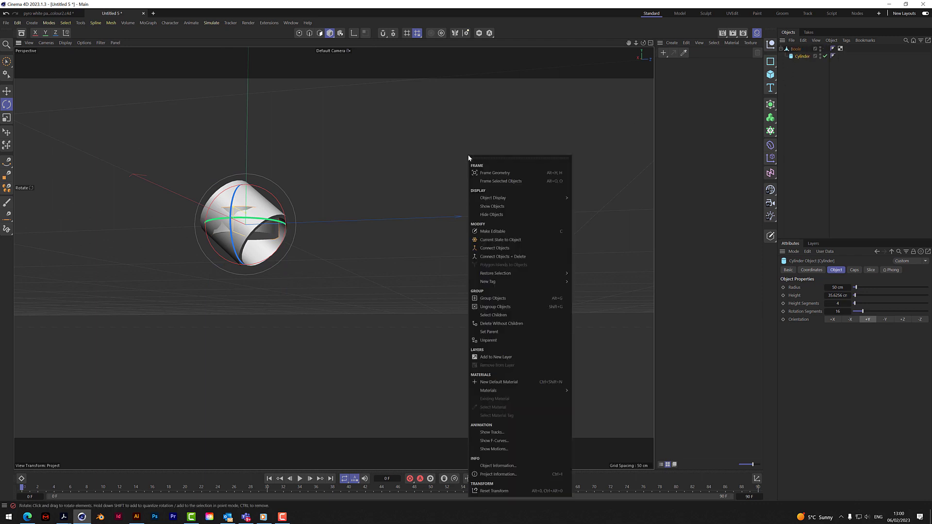
click(495, 491)
mouse_move(333, 258)
alt+mouse_down()
mouse_move(349, 262)
mouse_move(333, 258)
alt+mouse_up()
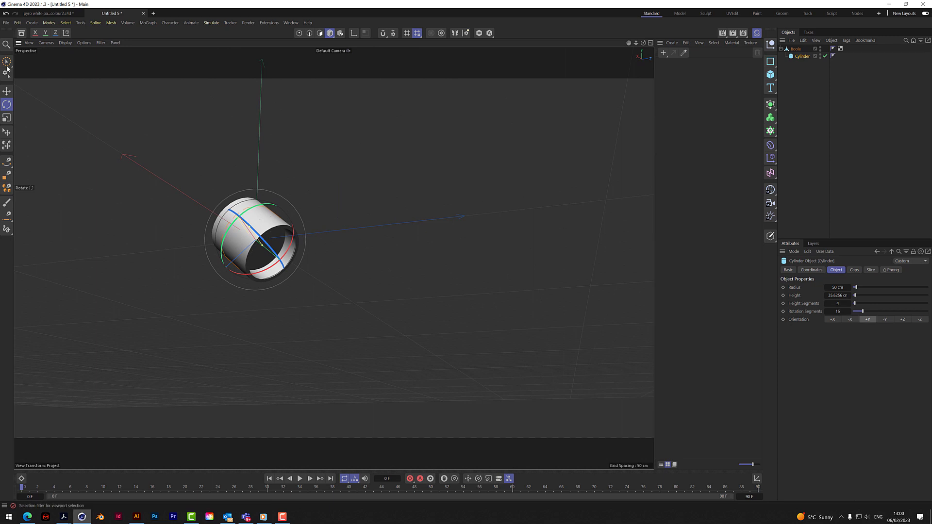
- Shrink the child cylinder's radius to fit inside the pot and move it along its axis to the pot's open end
click(6, 62)
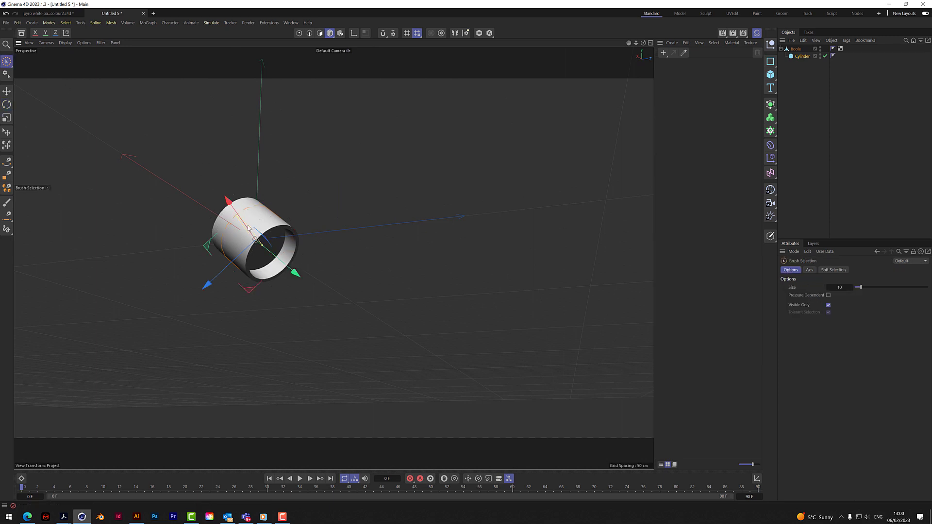
drag(248, 226, 255, 236)
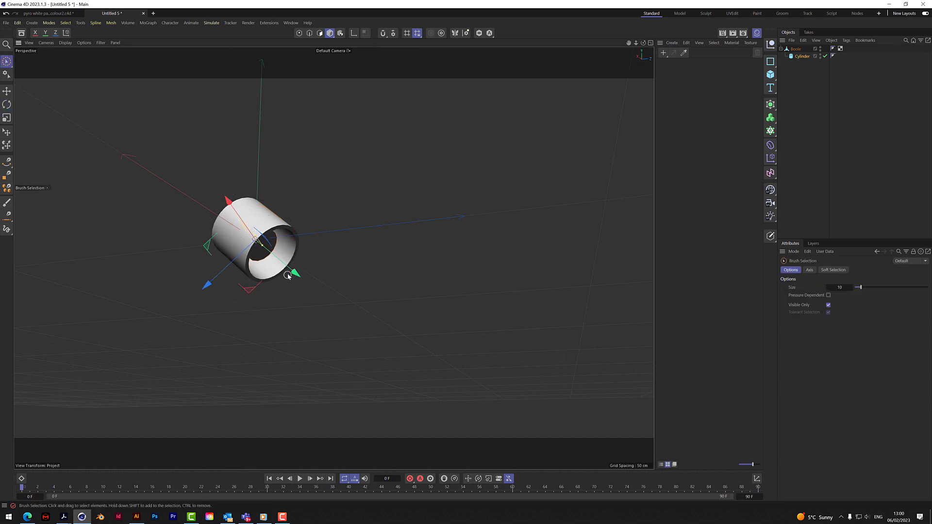
drag(291, 271, 316, 293)
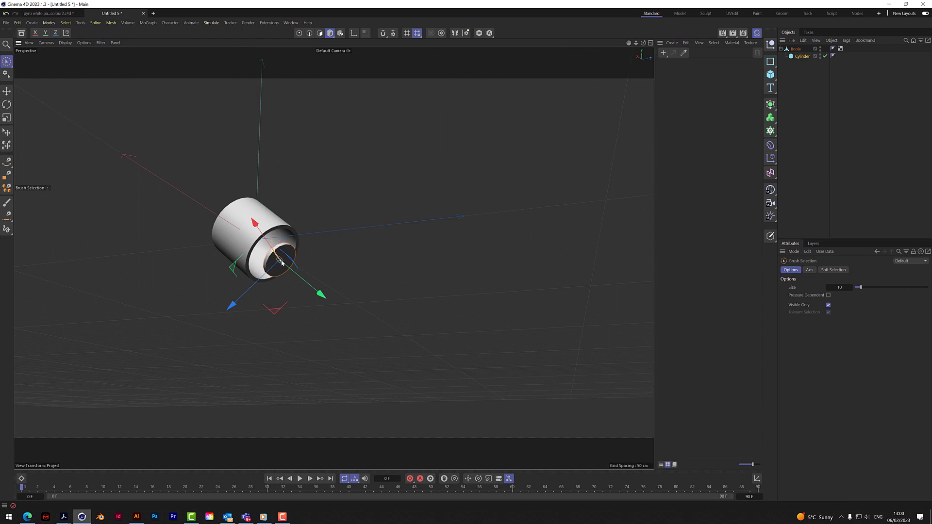
- Take the emitter cylinder out of the pot's hierarchy and give it a Pyro simulation tag
mouse_move(284, 263)
mouse_down()
mouse_move(320, 294)
mouse_move(298, 282)
mouse_move(349, 252)
mouse_up()
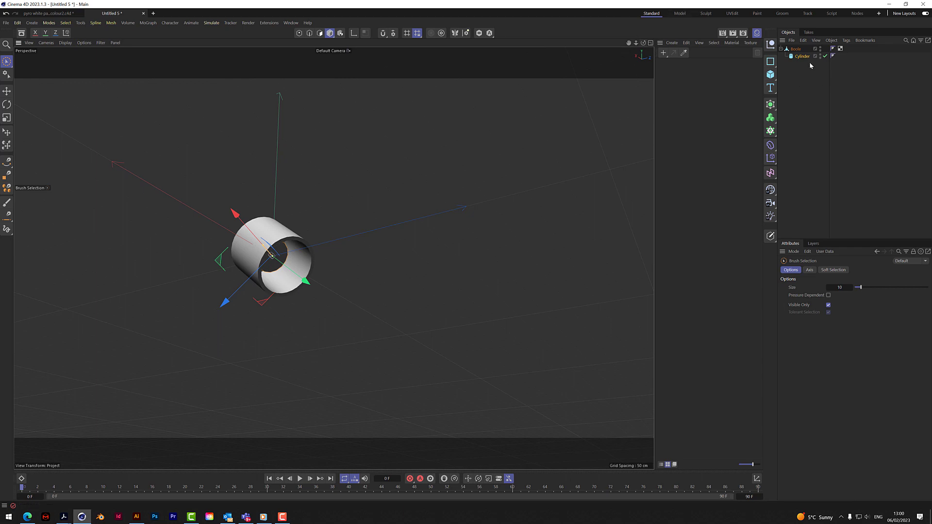
drag(802, 56, 803, 51)
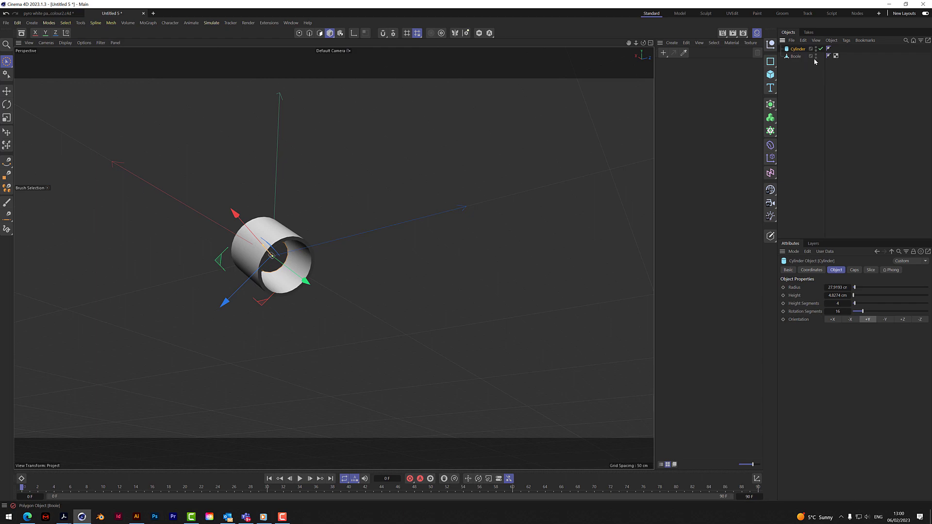
right_click(801, 50)
mouse_move(835, 154)
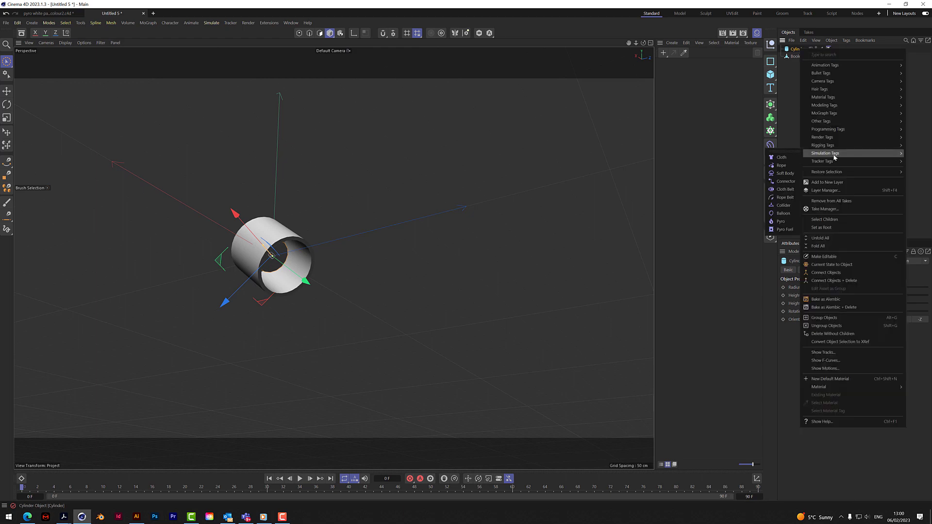
click(783, 222)
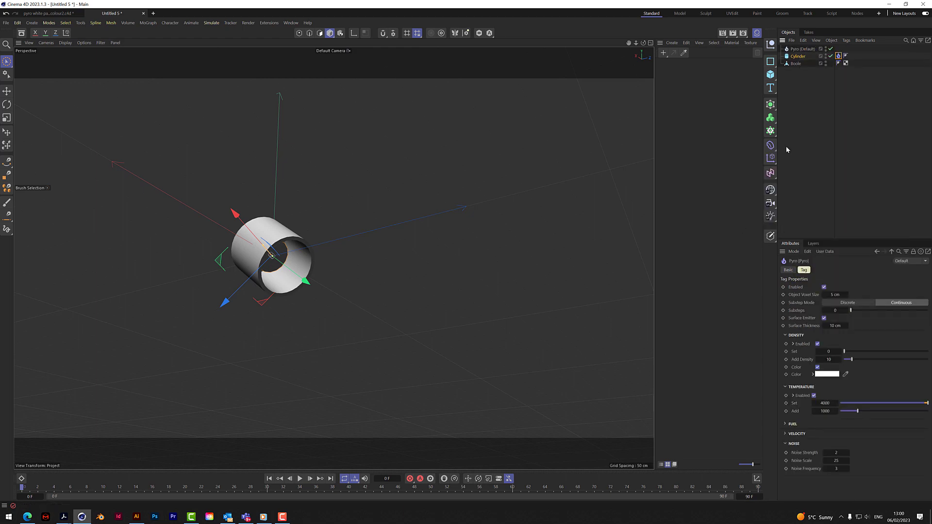
- Rename the Boole object as "paint tin"
double_click(797, 63)
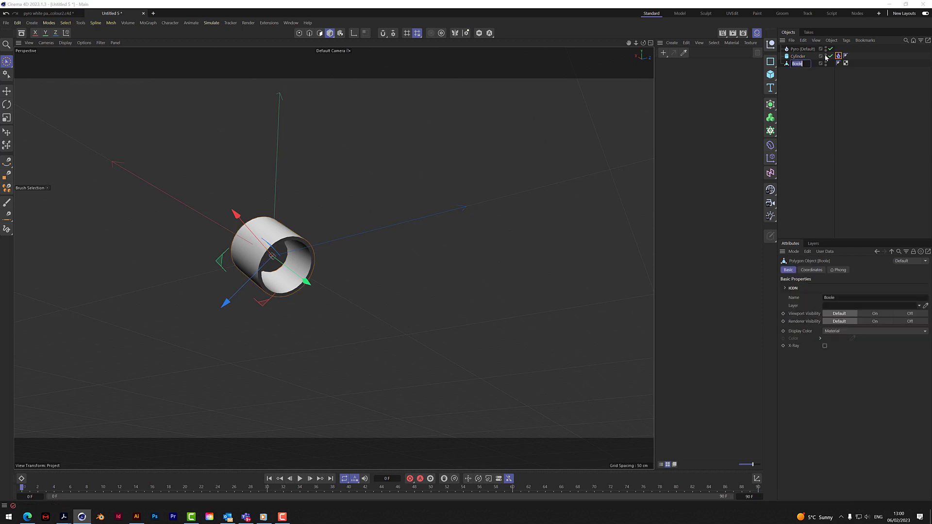
text(pa)
key(BackSpace)
key(BackSpace)
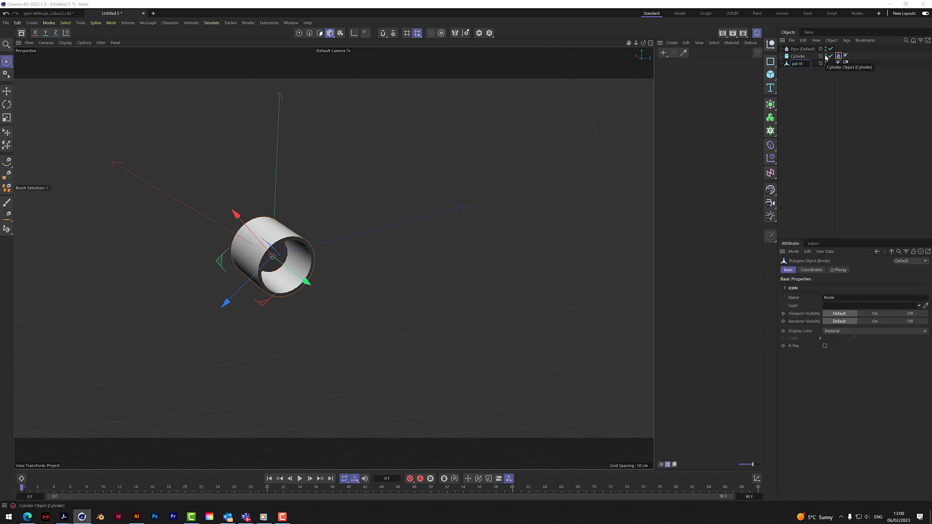
text(int tin)
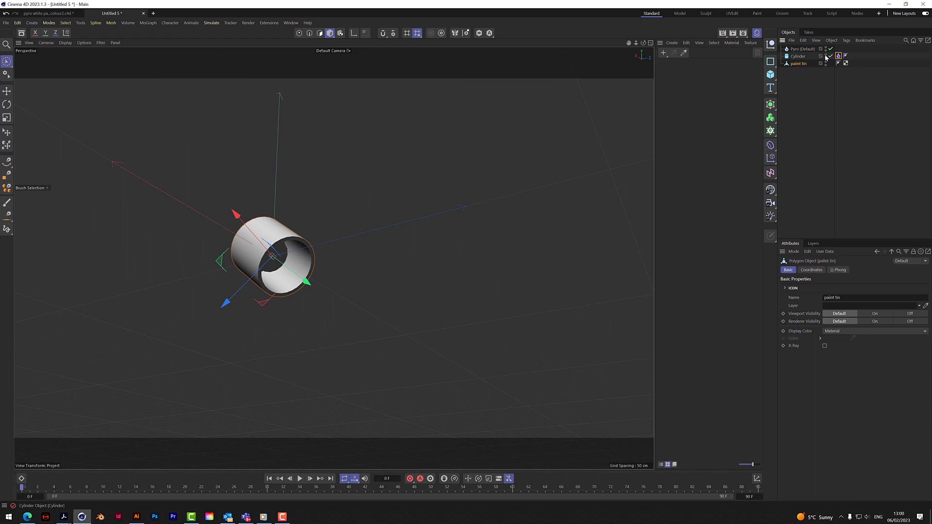
key(Return)
- Add a Collider simulation tag to the paint tin
click(798, 64)
click(808, 83)
right_click(795, 64)
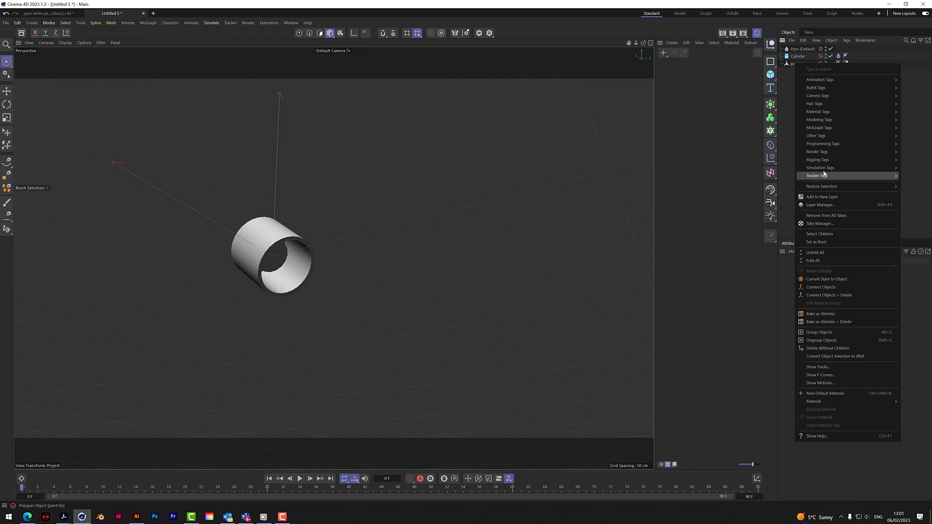
mouse_move(821, 167)
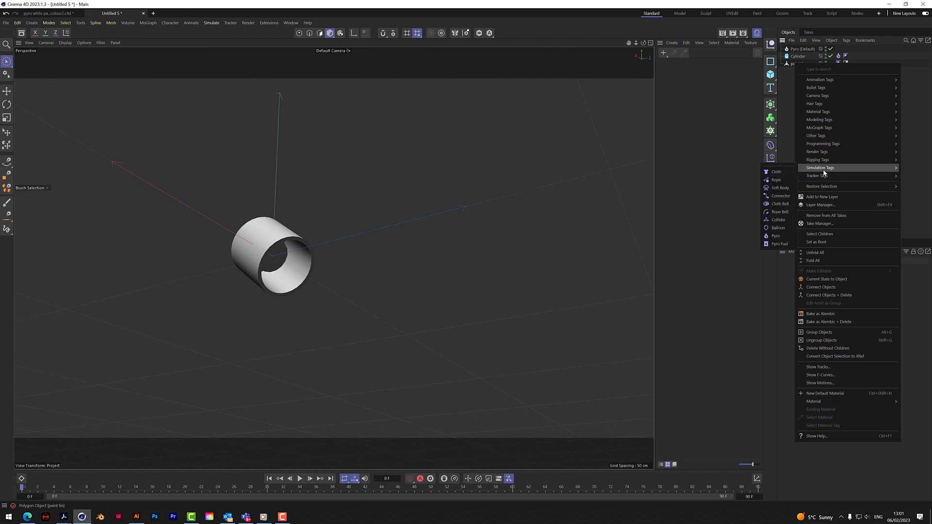
click(778, 220)
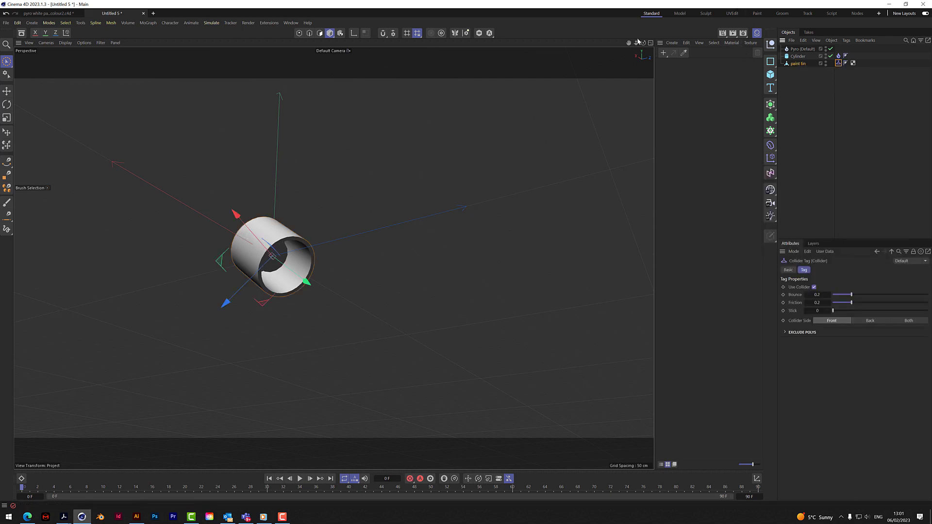
- In the cylinder's Pyro tag, set voxel size 3 cm, Surface Emitter off and Add Density 0, and keyframe density Set at 20 on frame 0
mouse_move(643, 43)
mouse_down()
mouse_move(669, 30)
mouse_move(658, 35)
mouse_up()
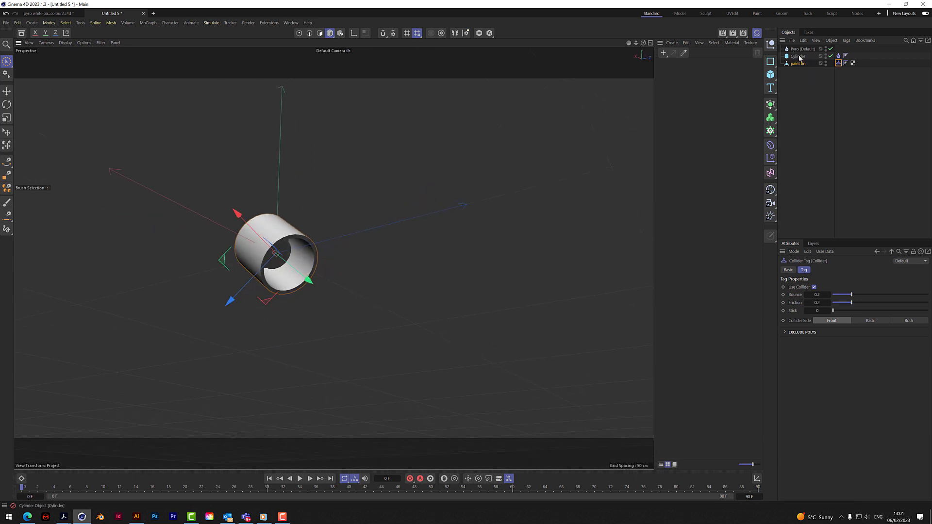
click(838, 56)
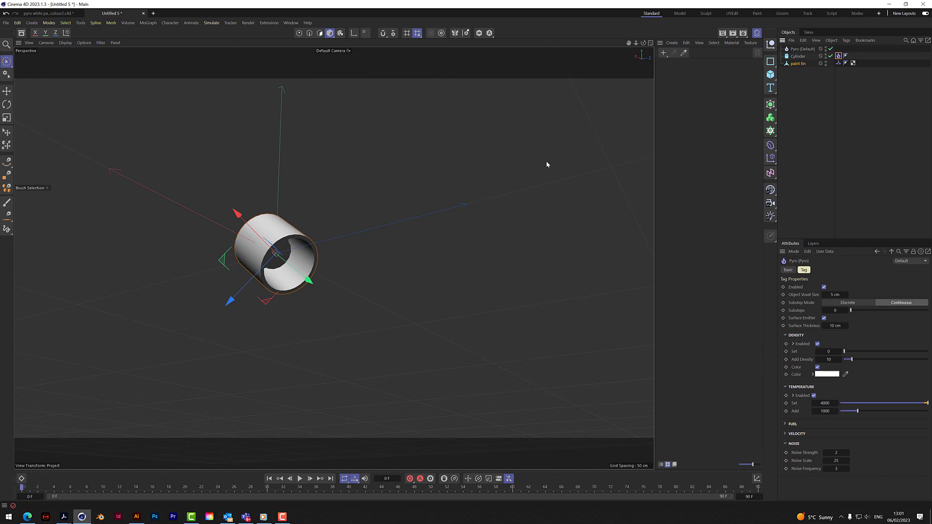
click(835, 294)
click(831, 360)
text(0)
click(828, 352)
text(20)
click(786, 351)
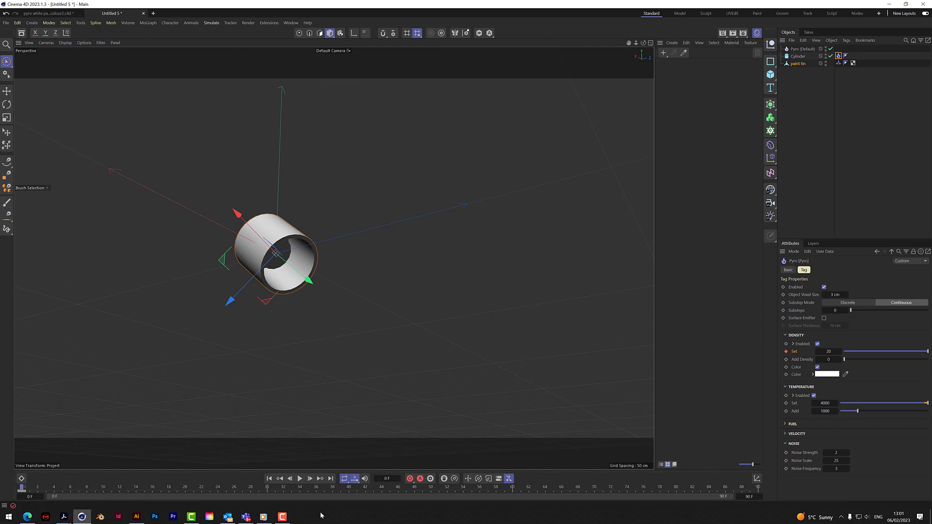
- Keyframe the Pyro tag's density Set value at 0 on frame 30
click(267, 488)
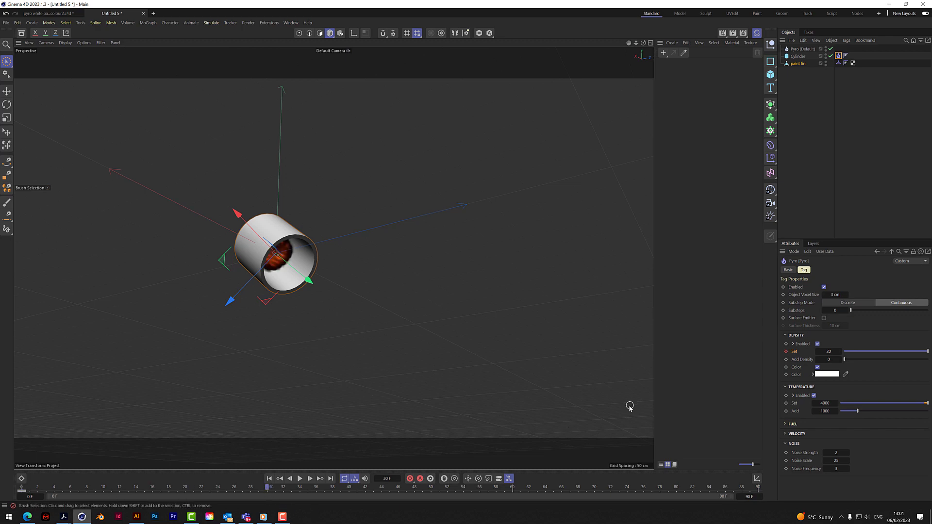
double_click(833, 352)
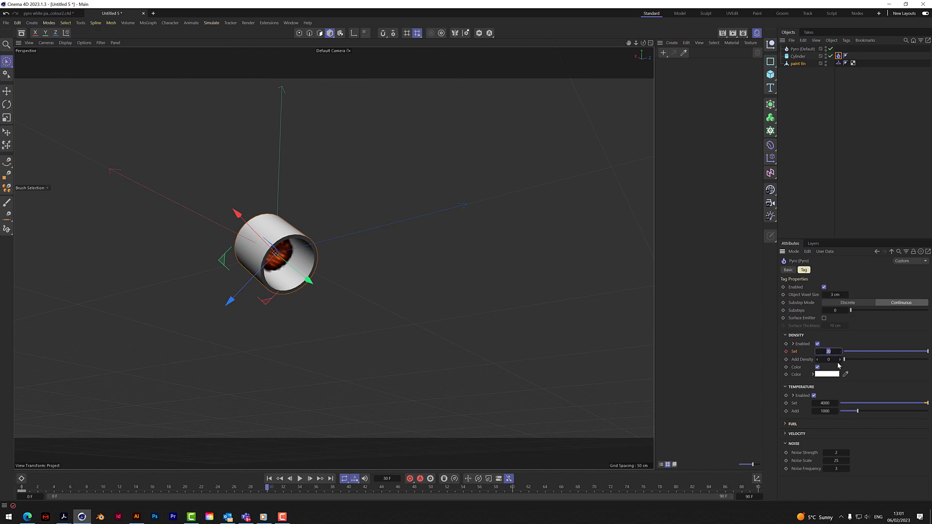
text(0)
click(786, 351)
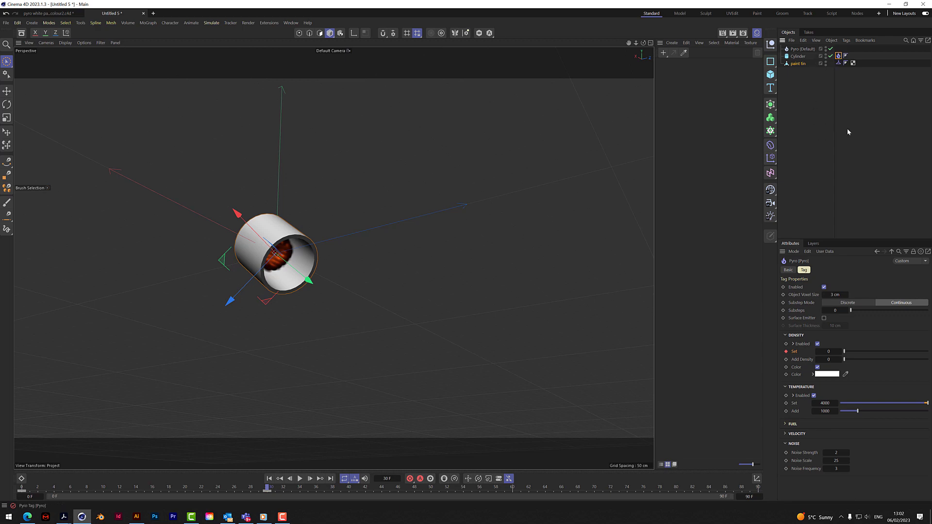
- Disable temperature and velocity in the cylinder's Pyro tag, and set its noise strength, scale and frequency to 0
click(814, 395)
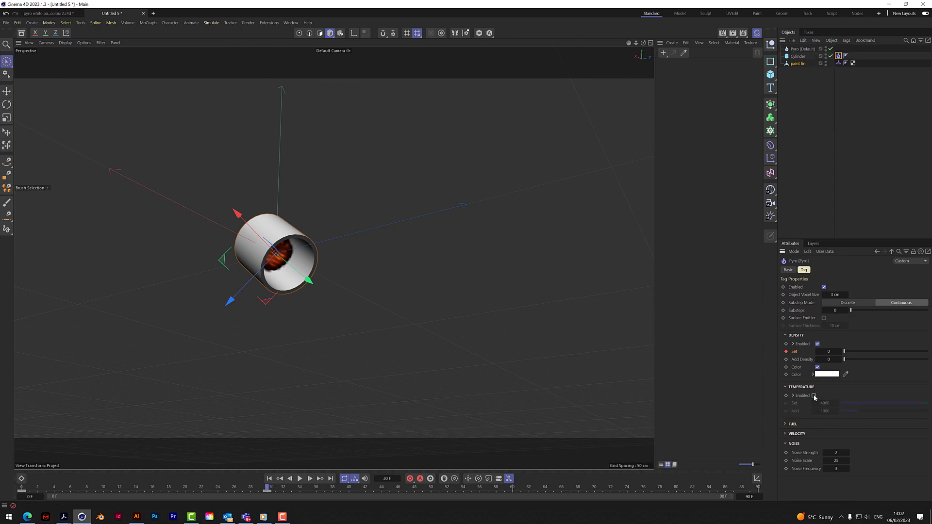
click(787, 434)
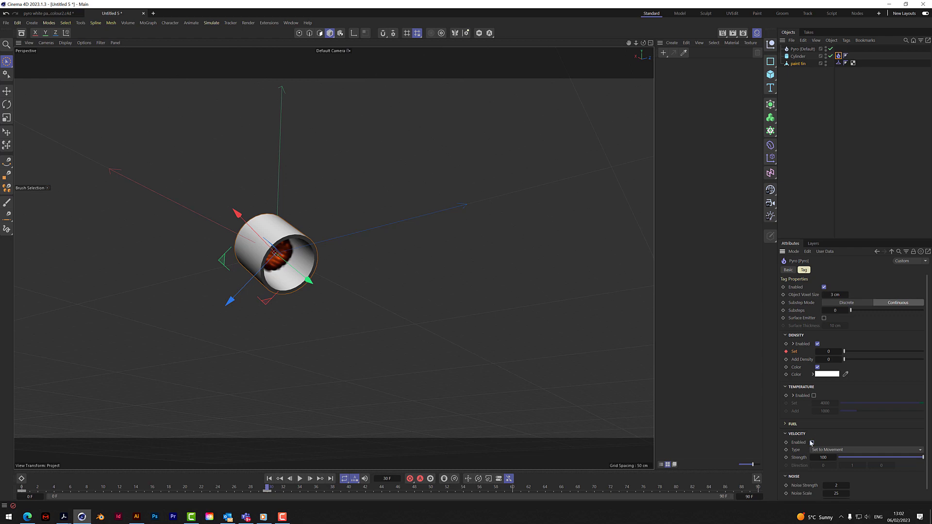
click(789, 433)
double_click(836, 453)
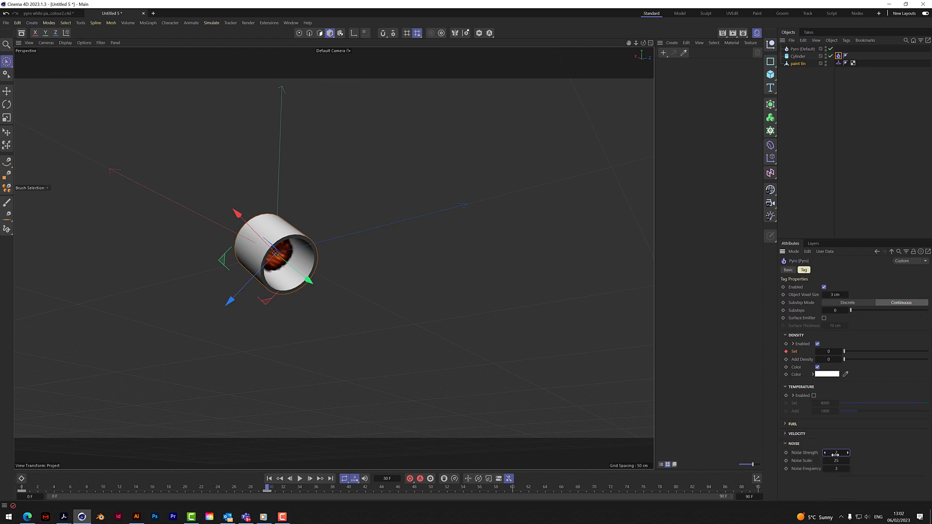
text(0)
key(Tab)
text(0)
key(Tab)
text(0)
click(786, 435)
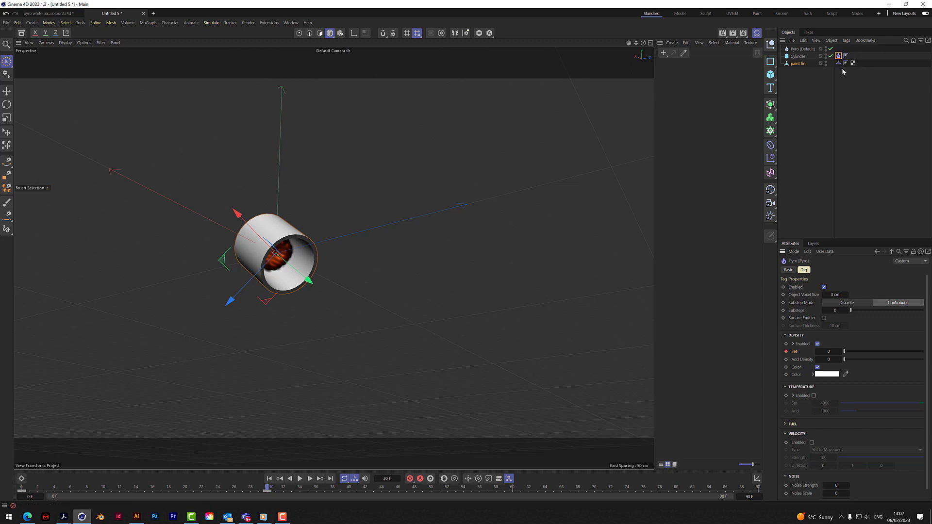
- Set the Pyro object's voxel size to 3 cm to match the cylinder's Pyro tag
click(802, 49)
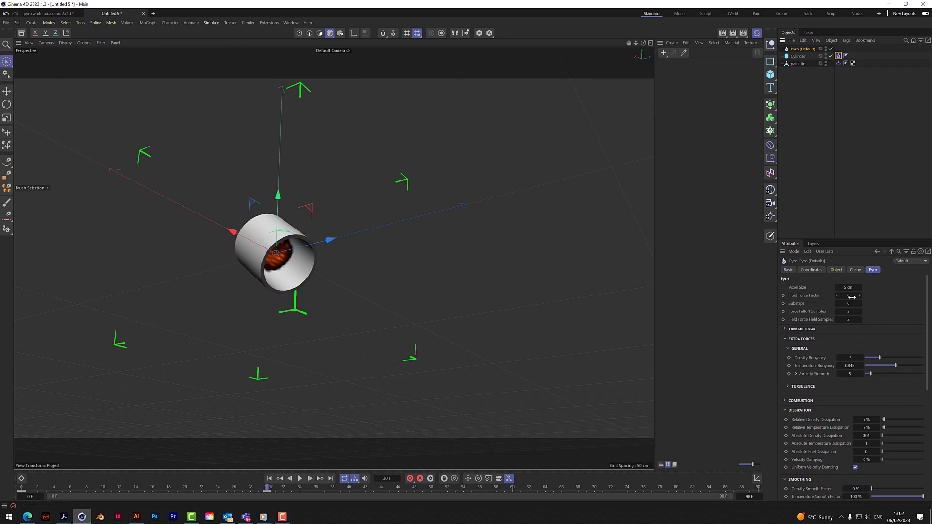
click(838, 55)
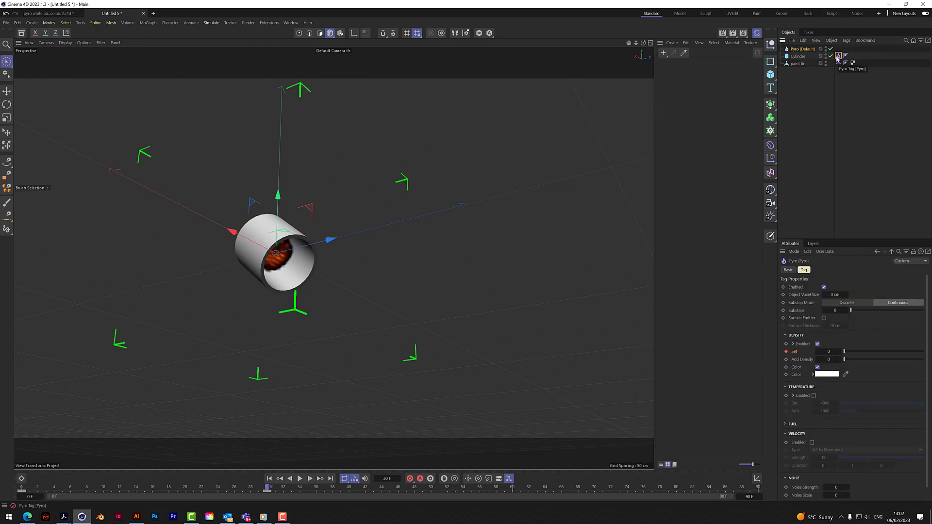
click(804, 49)
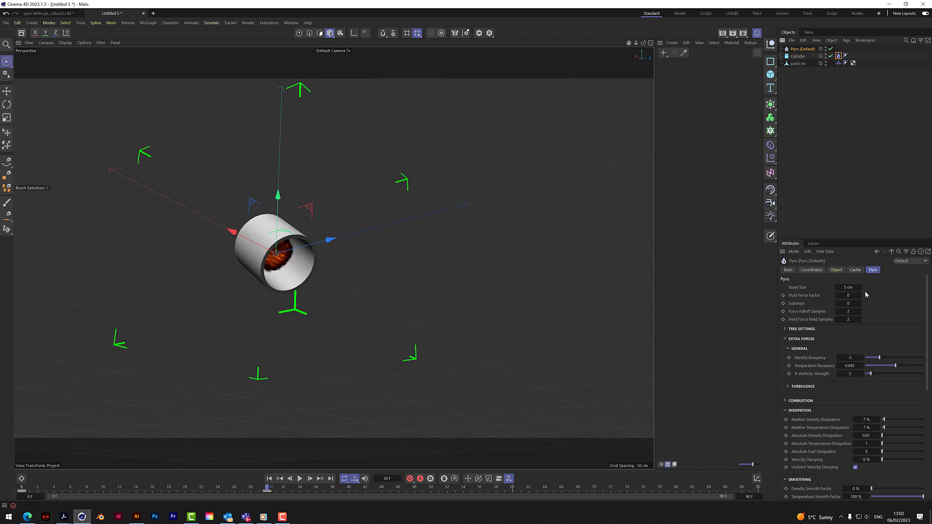
click(850, 287)
text(3)
key(Return)
- Play the simulation from the first frame to preview the smoke, and stop it
click(852, 358)
click(270, 478)
click(299, 479)
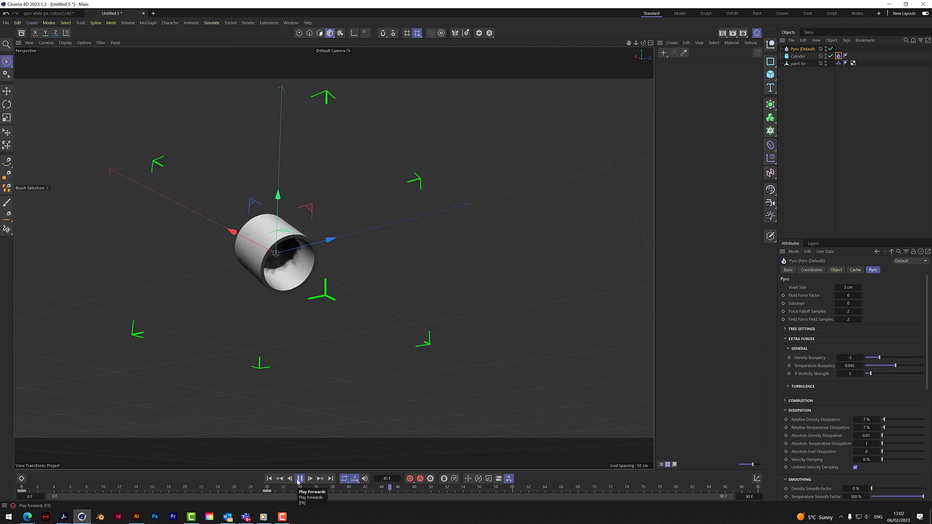
click(299, 479)
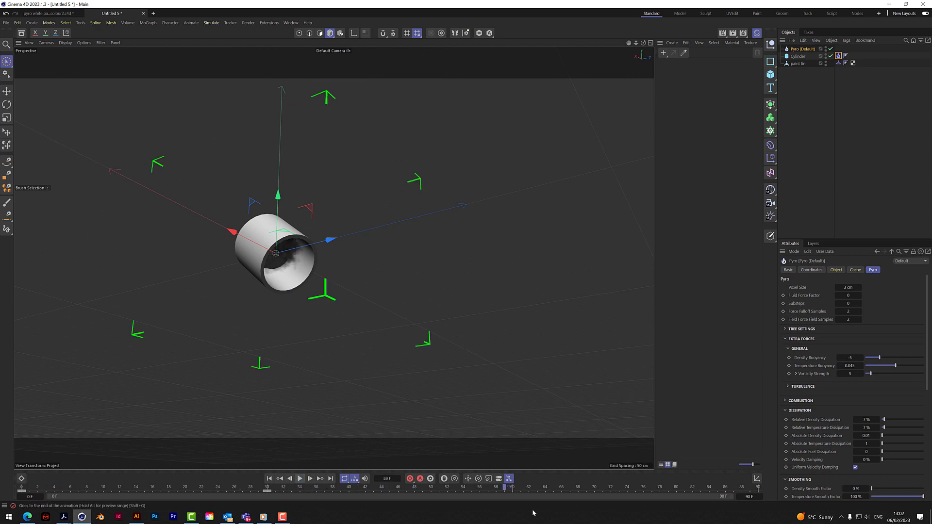
- Extend the animation's end to frame 500 and return to the first frame
click(751, 497)
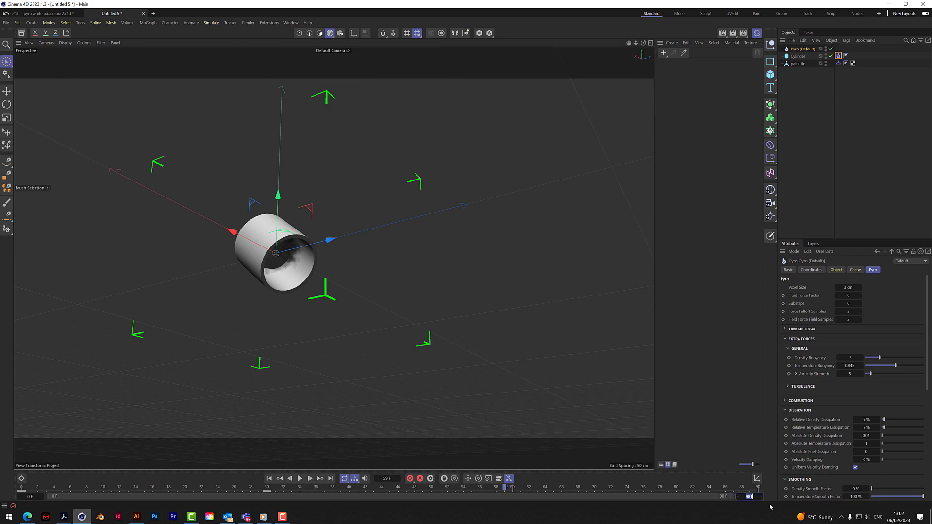
text(500)
key(Return)
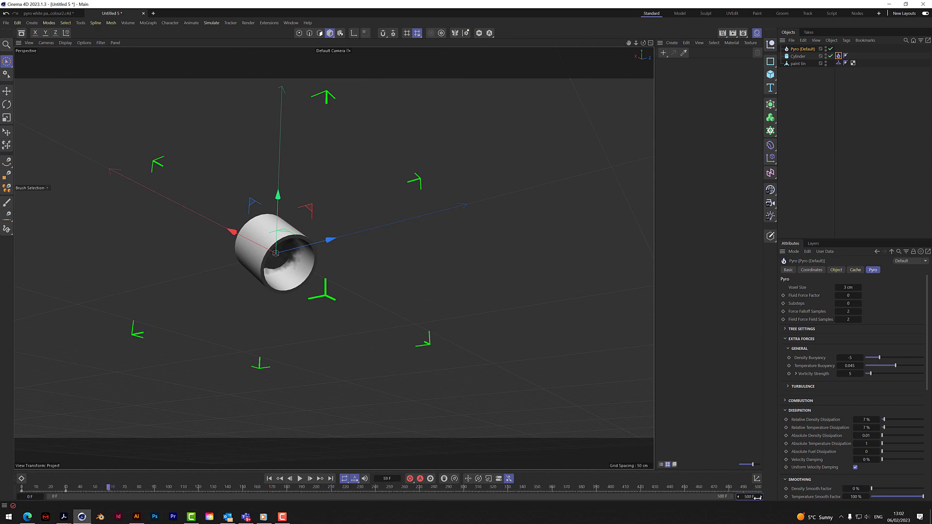
click(269, 479)
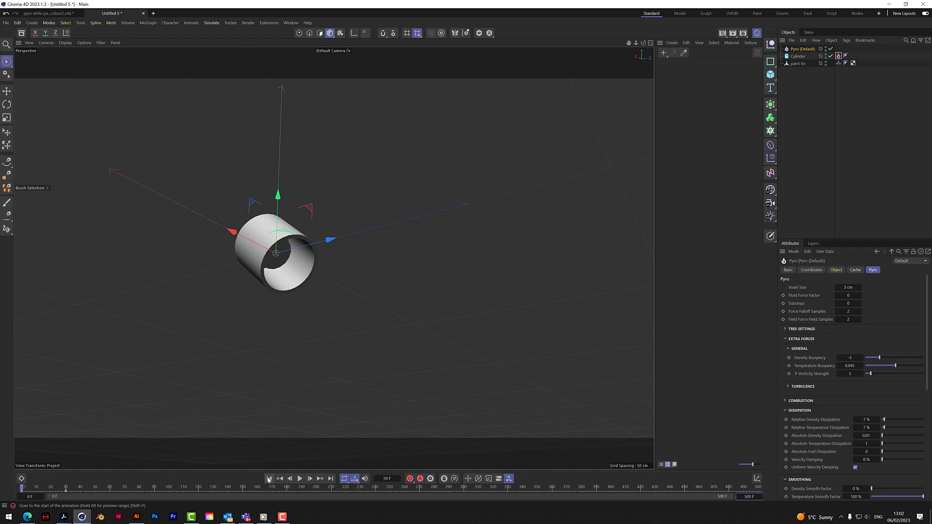
- Set the Pyro object's Density Buoyancy to 150, preview the simulation and rewind to the start
click(851, 360)
text(150)
key(Return)
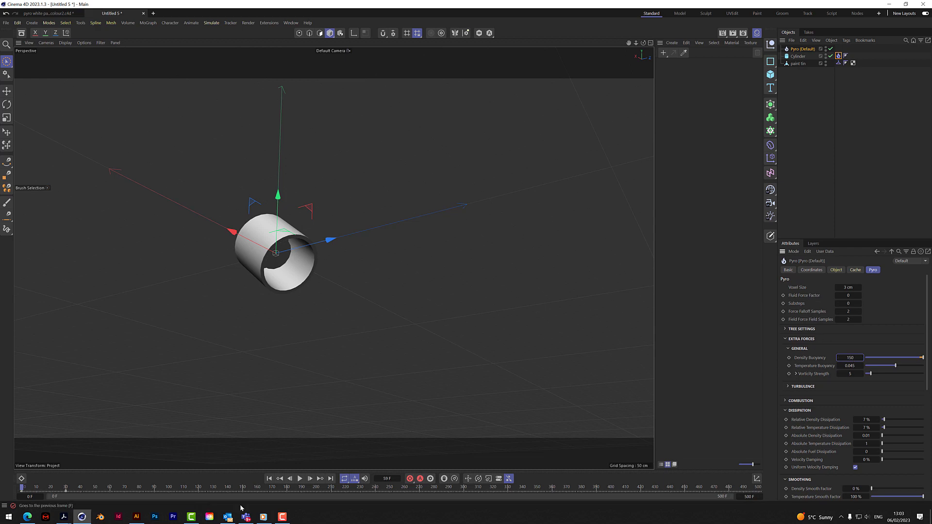
click(300, 479)
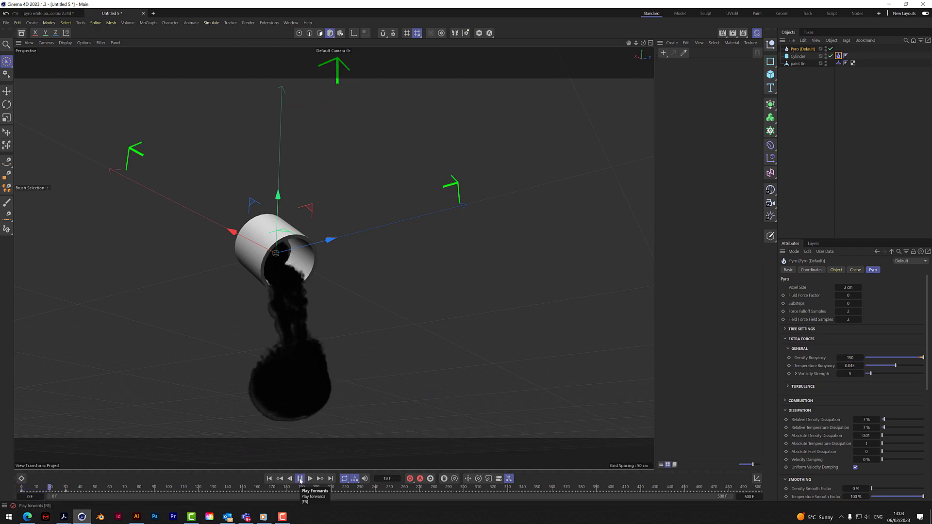
click(300, 479)
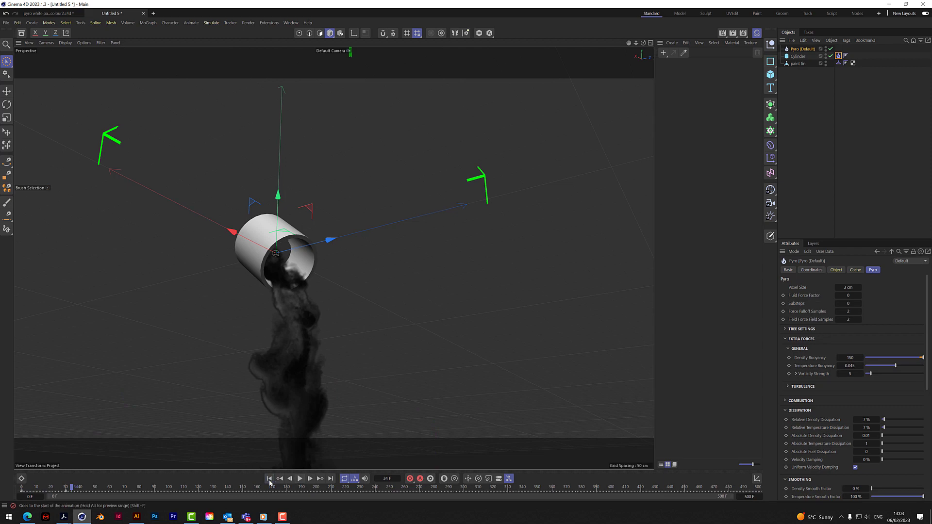
click(276, 481)
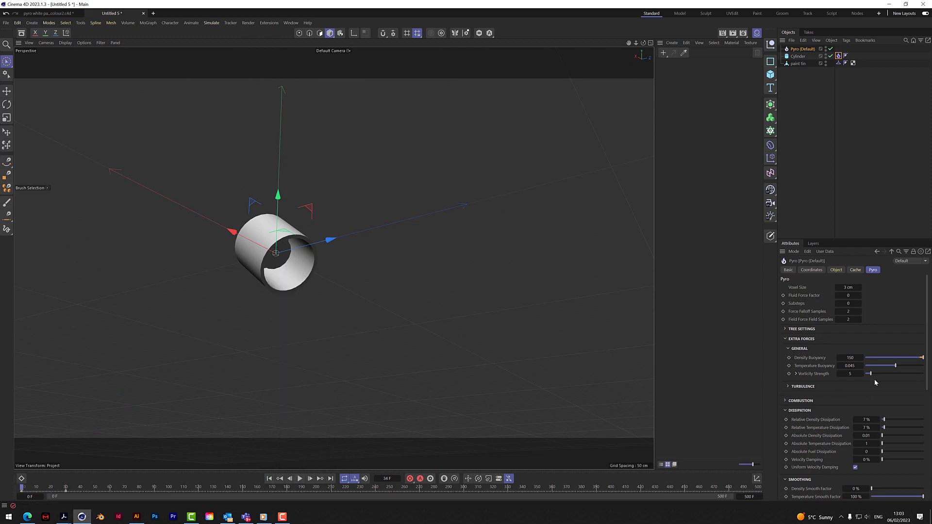
- Set the Pyro object's Vorticity Strength to 0 and preview the simulation briefly
double_click(852, 375)
text(0)
key(Return)
click(300, 478)
click(300, 479)
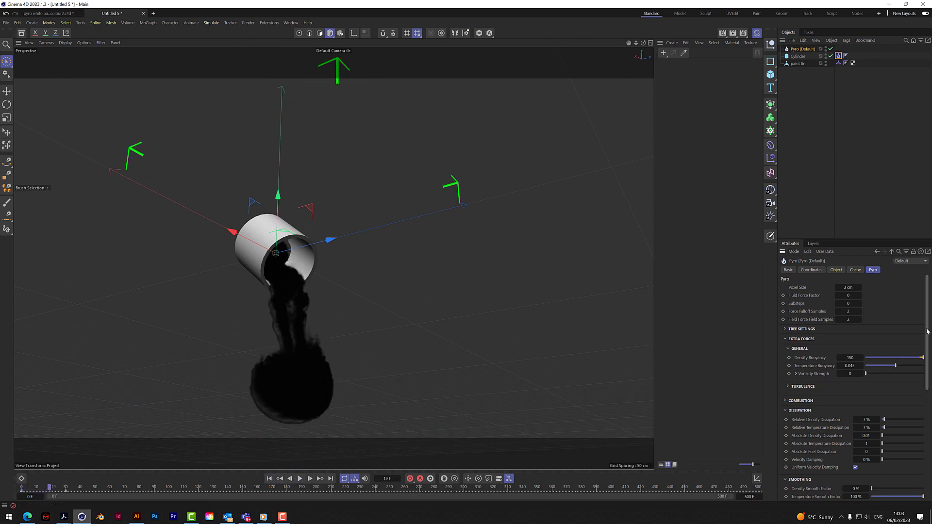
- Check the Pyro object's Turbulence settings and set the Fuel Burning Rate under Combustion to 0
scroll(928, 335, down, 1)
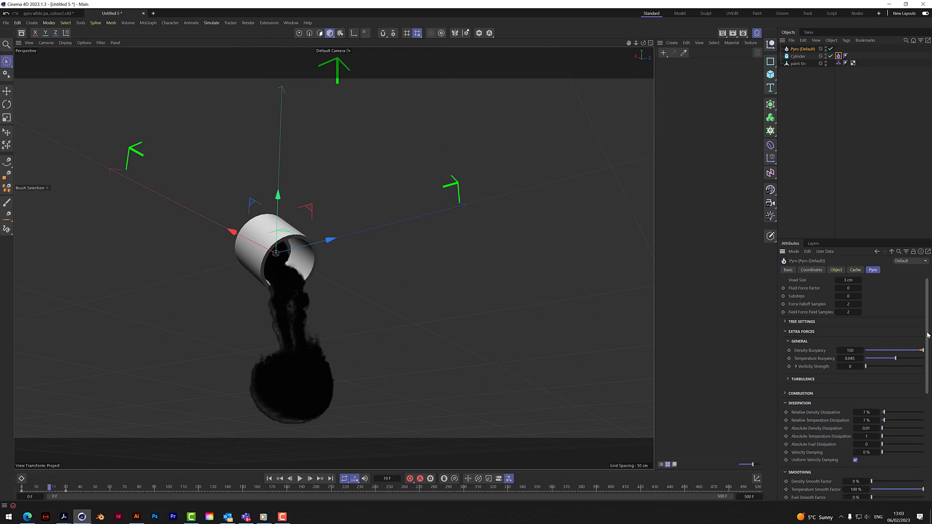
scroll(928, 335, down, 1)
scroll(930, 338, down, 1)
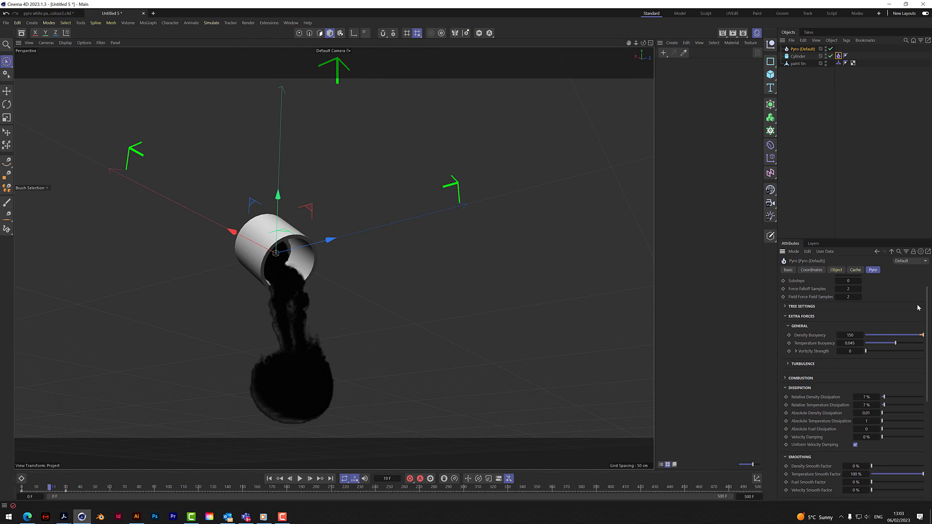
click(787, 364)
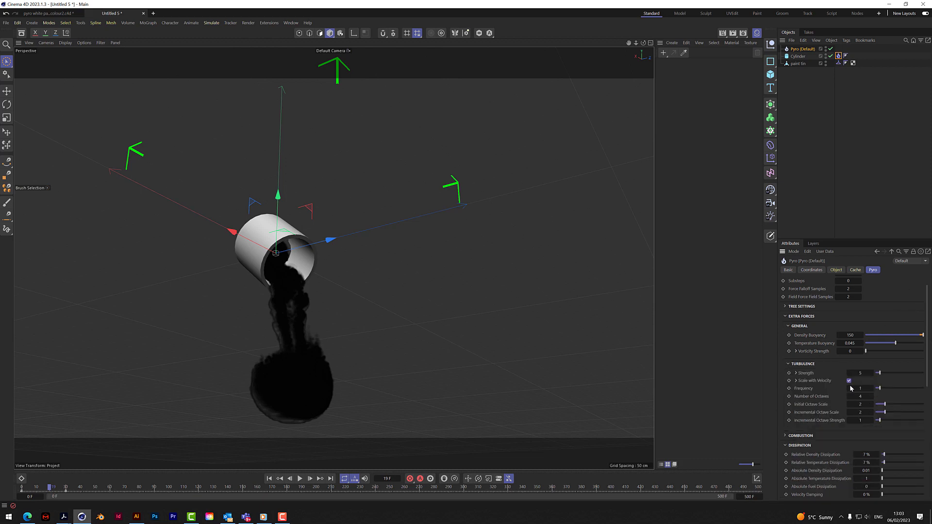
click(861, 372)
click(788, 364)
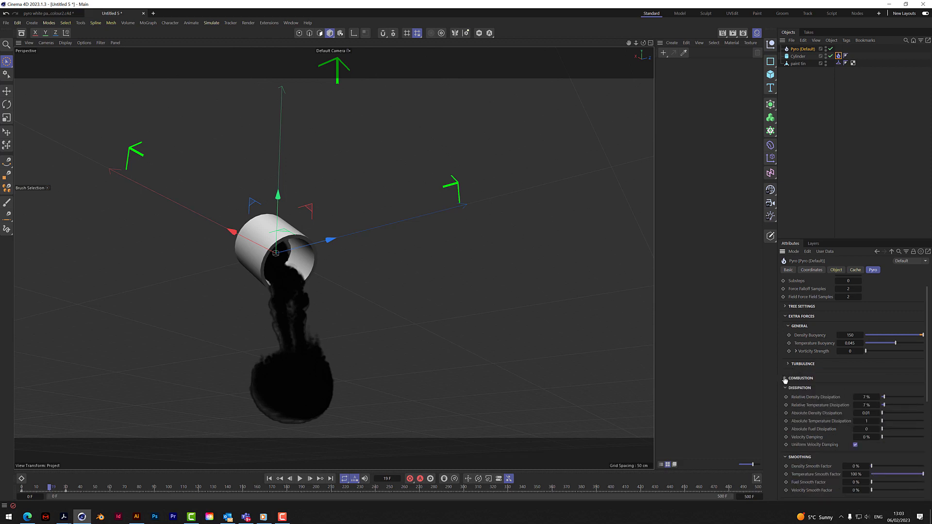
click(785, 379)
click(847, 387)
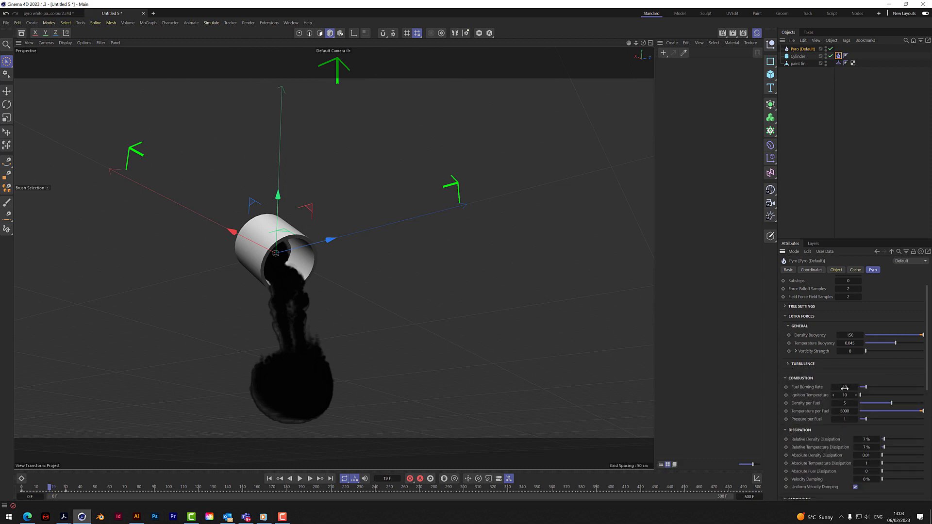
text(0)
key(Tab)
click(785, 378)
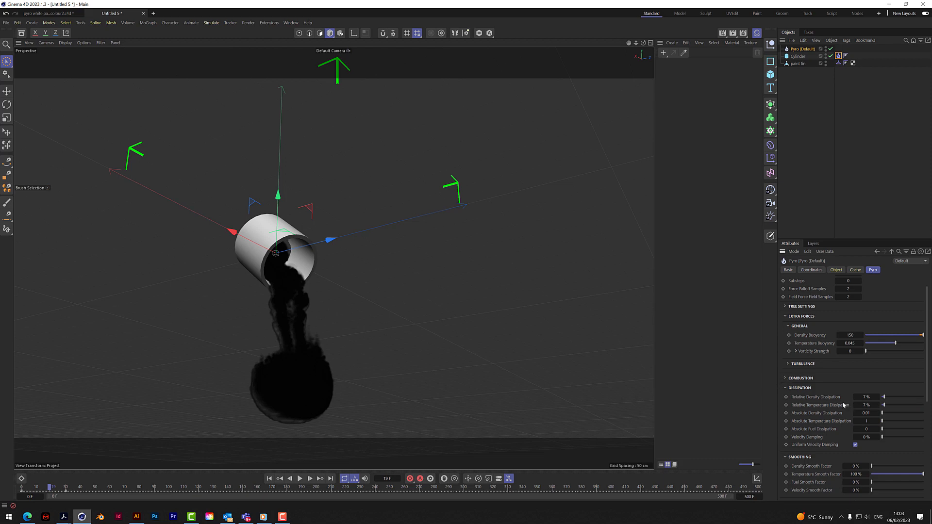
- Set the Pyro object's Relative Density Dissipation to 0% and Absolute Density Dissipation to 0, and check its Thresholds settings
click(877, 397)
text(0)
click(862, 413)
text(0)
drag(927, 402, 927, 433)
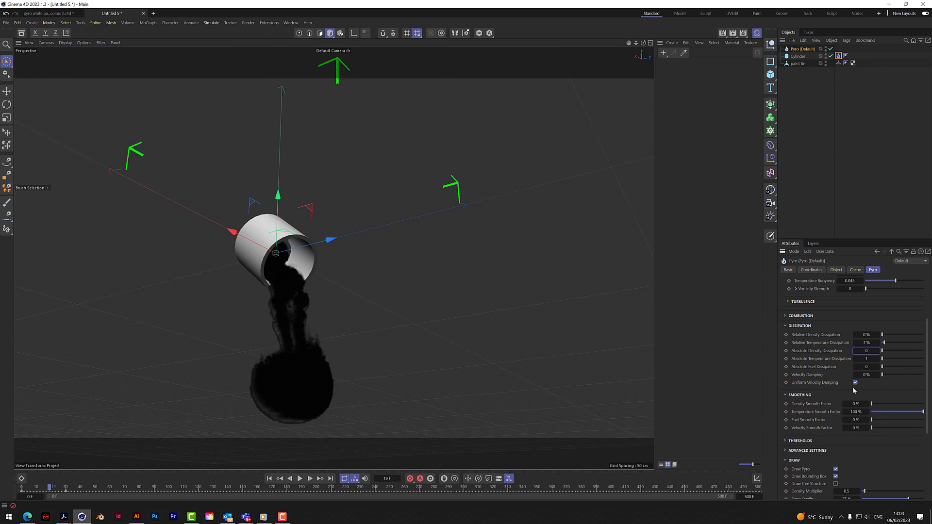
scroll(924, 393, down, 3)
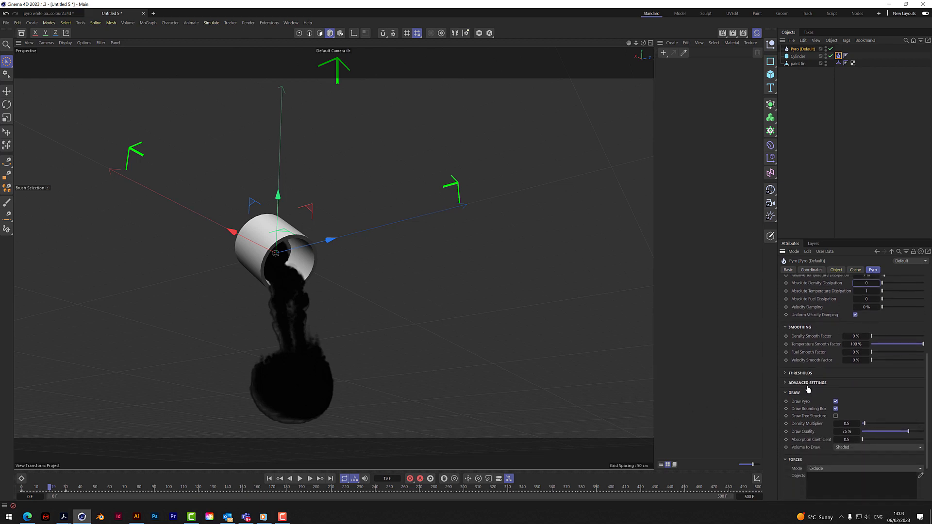
click(785, 374)
click(785, 374)
- Preview the simulation from the first frame without density dissipation and rewind to the start
click(269, 479)
click(300, 479)
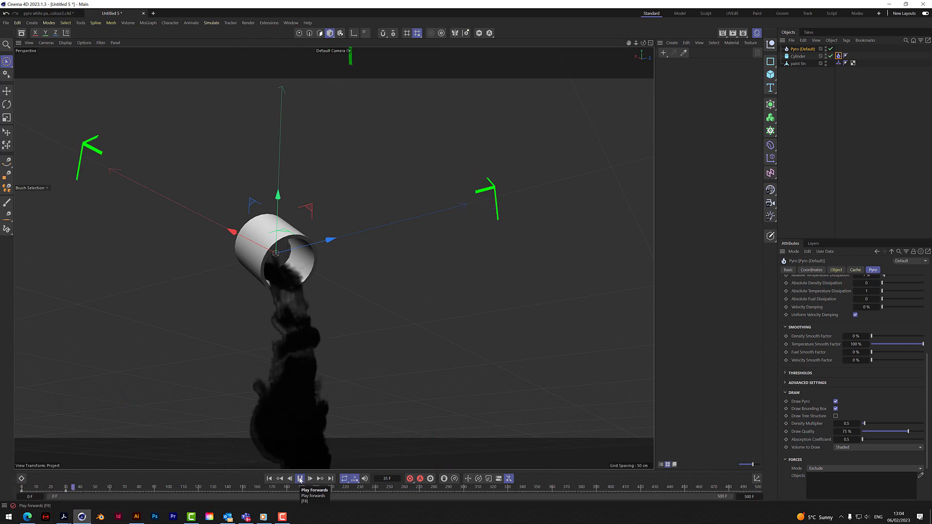
click(300, 478)
click(269, 479)
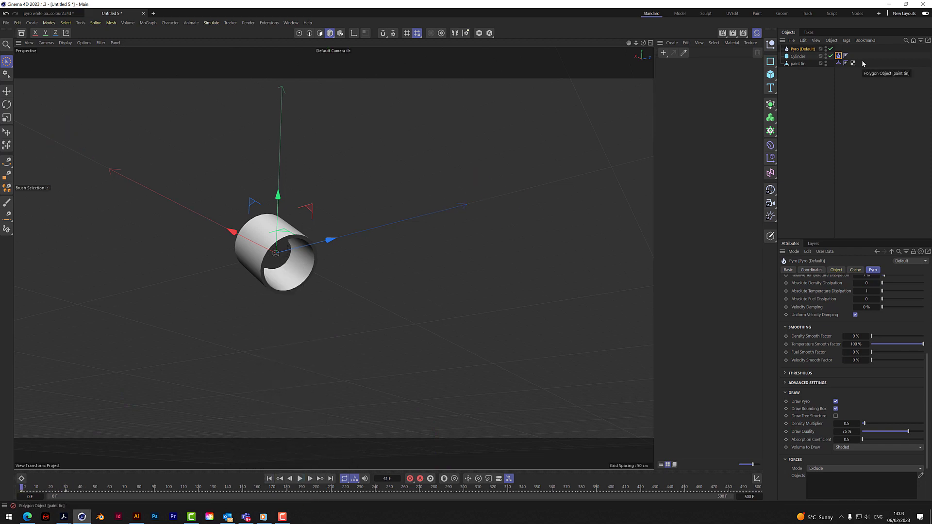
- Add a Volume Mesher with the Pyro object as its child, and hide the Pyro object
click(771, 119)
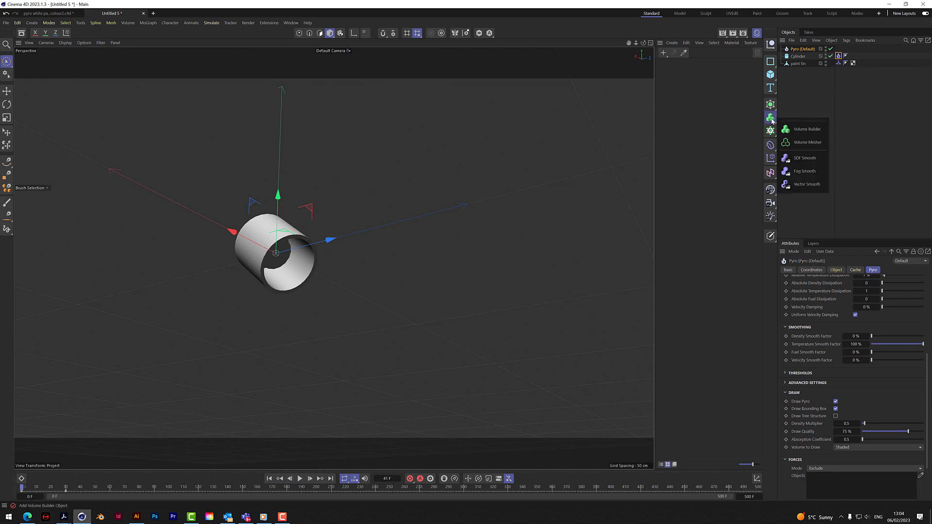
click(807, 143)
drag(801, 56, 806, 49)
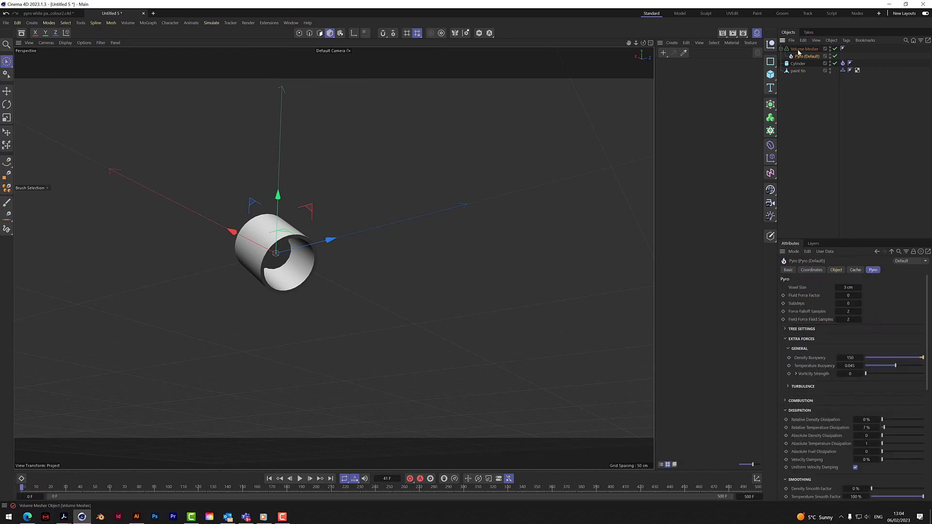
click(830, 54)
- Set the Pyro object's Density output to On and its Temperature and Velocity outputs to Off
click(837, 270)
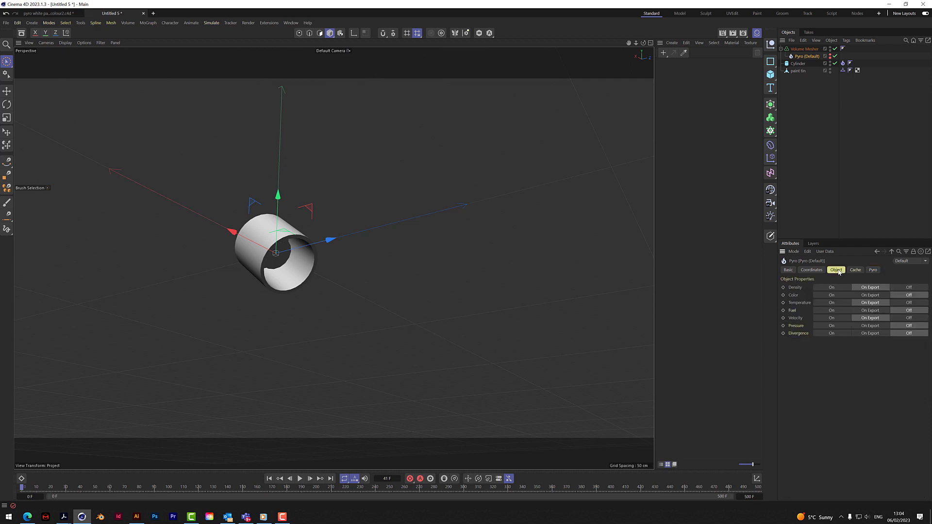
click(831, 288)
click(909, 303)
click(908, 319)
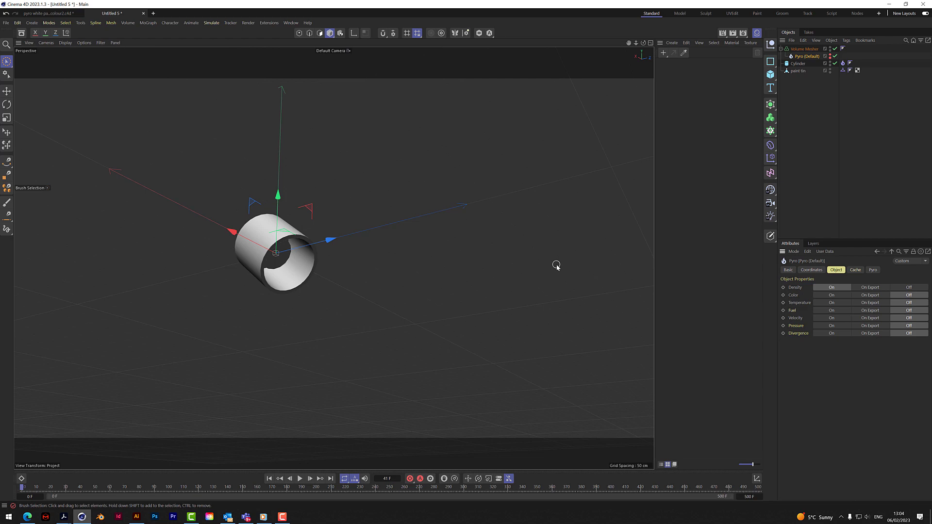
- Check the project's simulation scene settings, and preview the meshed pour up close
key(ctrl+d)
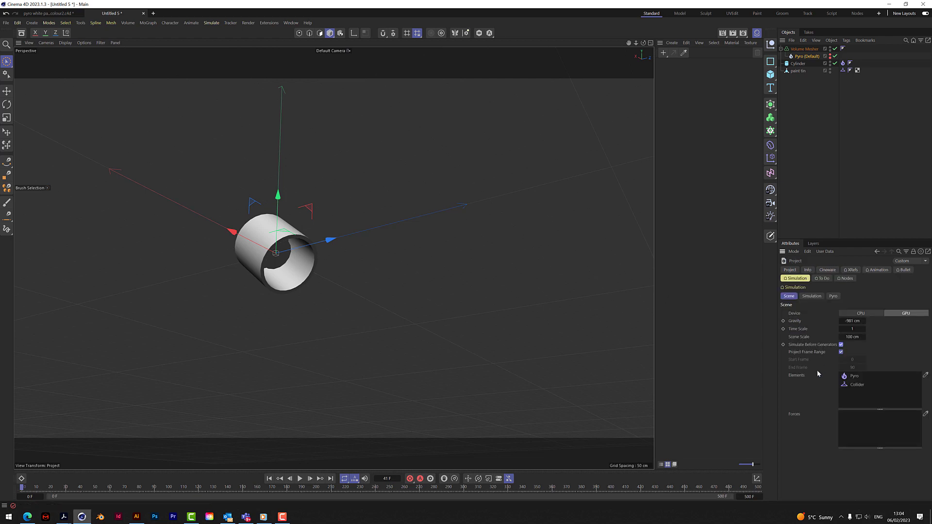
click(301, 480)
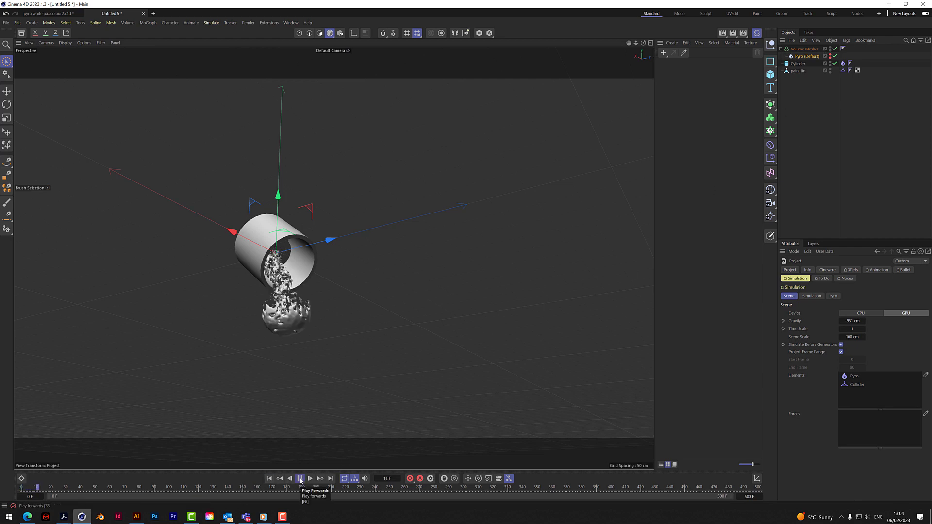
click(300, 479)
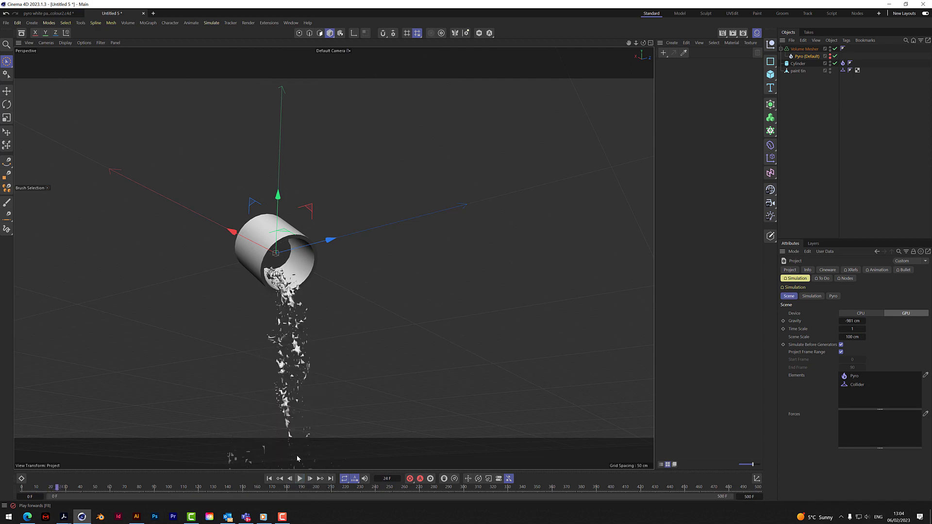
scroll(296, 331, up, 3)
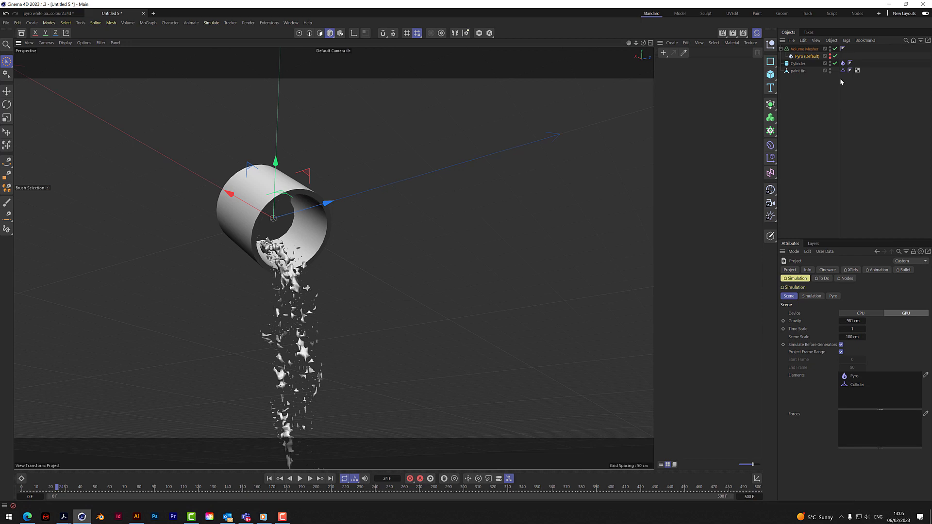
- Set the Volume Mesher's Voxel Range Threshold to 5% and preview the pour from the first frame
click(804, 49)
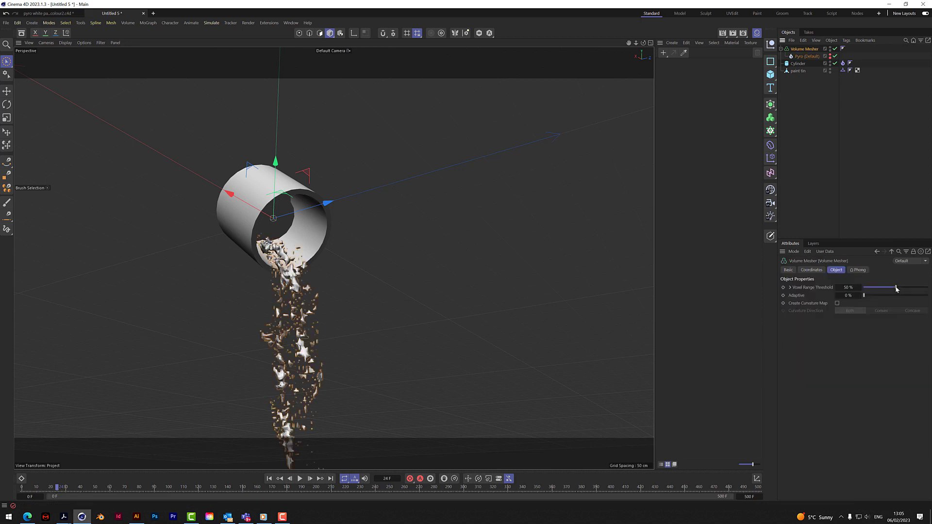
drag(896, 288, 868, 294)
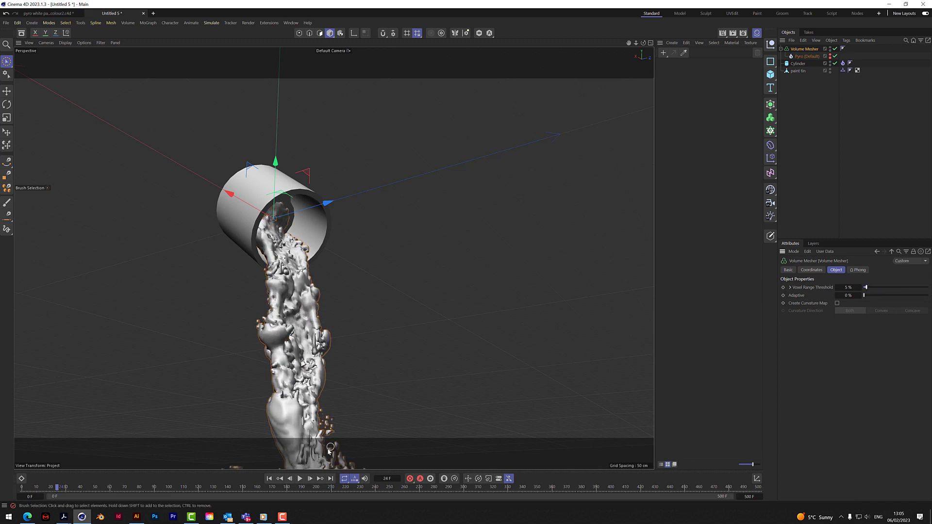
click(269, 479)
click(300, 479)
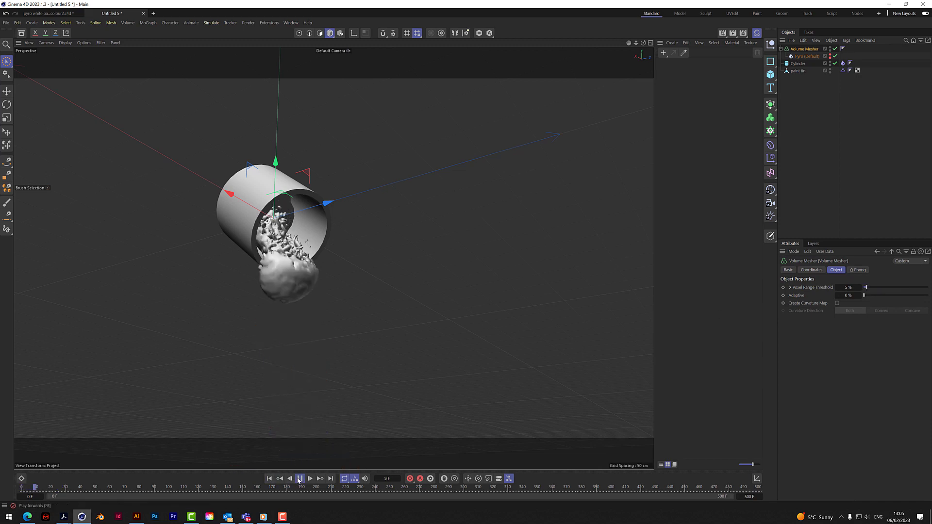
click(300, 479)
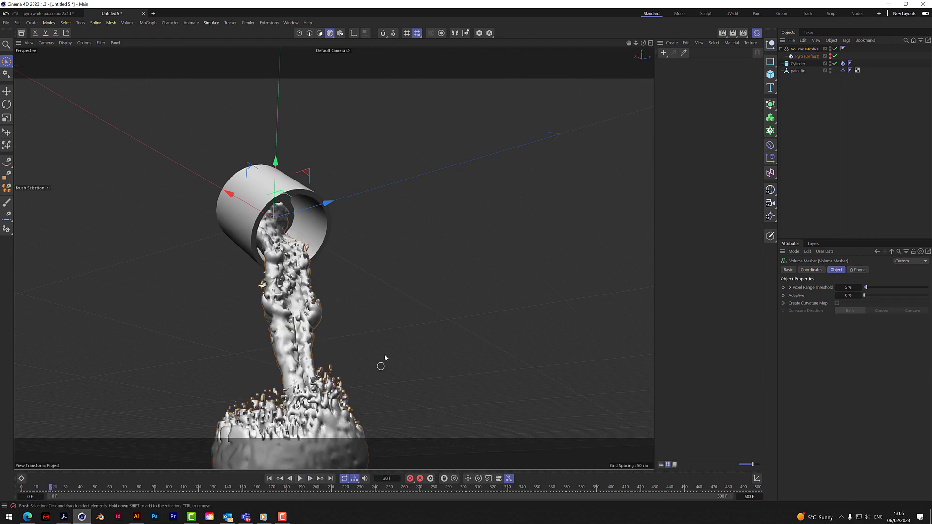
scroll(389, 367, down, 4)
scroll(398, 370, down, 2)
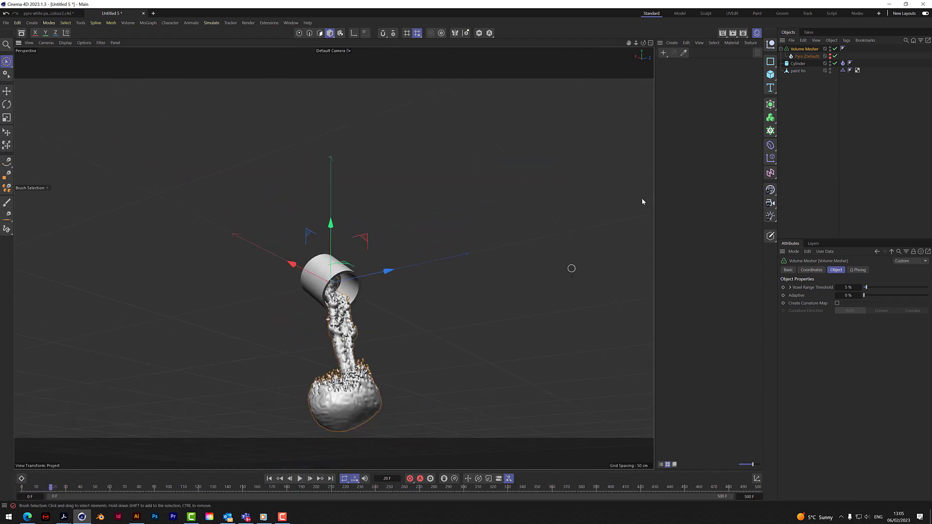
- On the cylinder's Pyro tag, set the Density Set value to 1 and keyframe it at frame 0
click(843, 63)
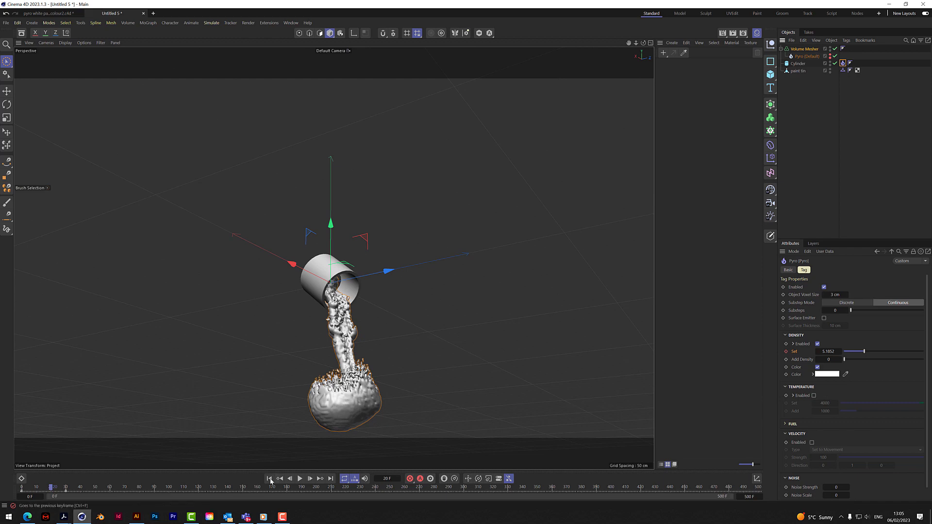
click(269, 479)
click(829, 351)
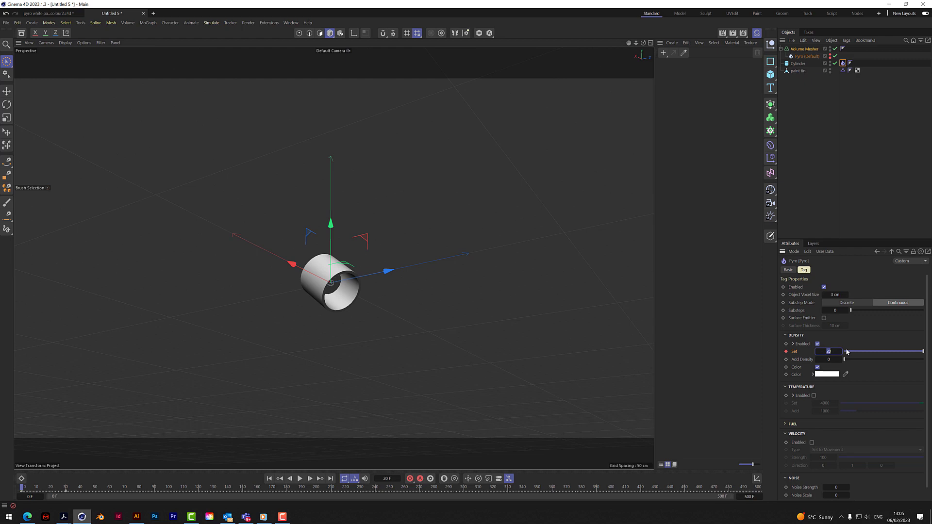
key(Return)
click(786, 352)
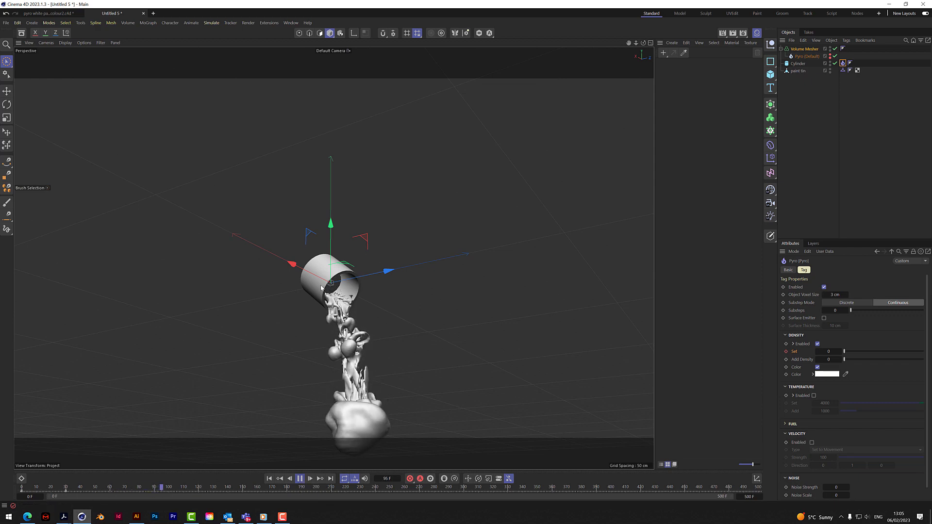
- Preview the pour with the new density up to frame 109, view it from a lower angle and rewind
click(300, 479)
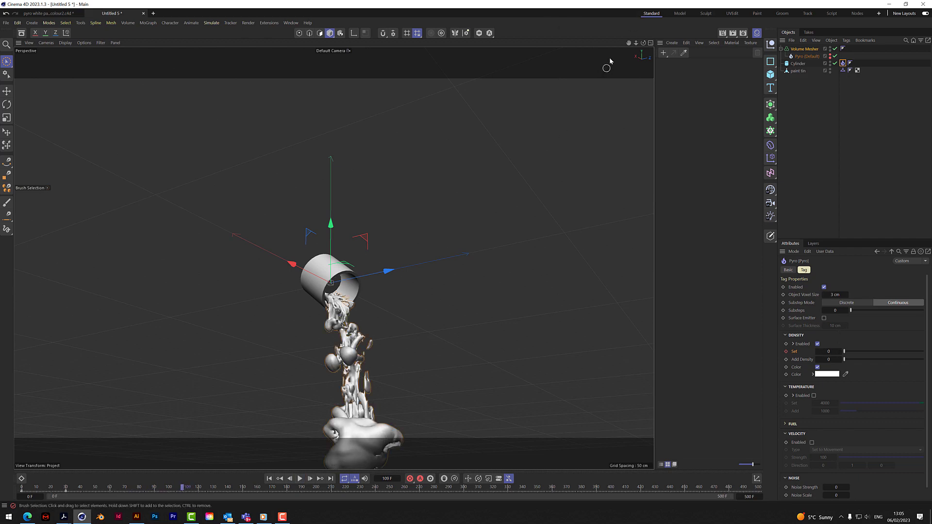
mouse_move(643, 43)
mouse_down()
mouse_move(662, 46)
mouse_move(632, 30)
mouse_move(640, 24)
mouse_move(631, 28)
mouse_move(630, 20)
mouse_up()
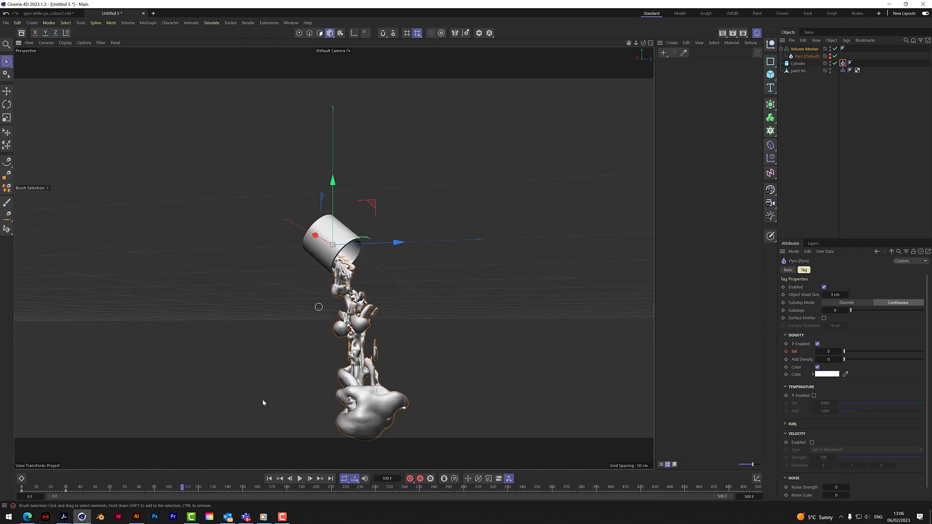
click(267, 480)
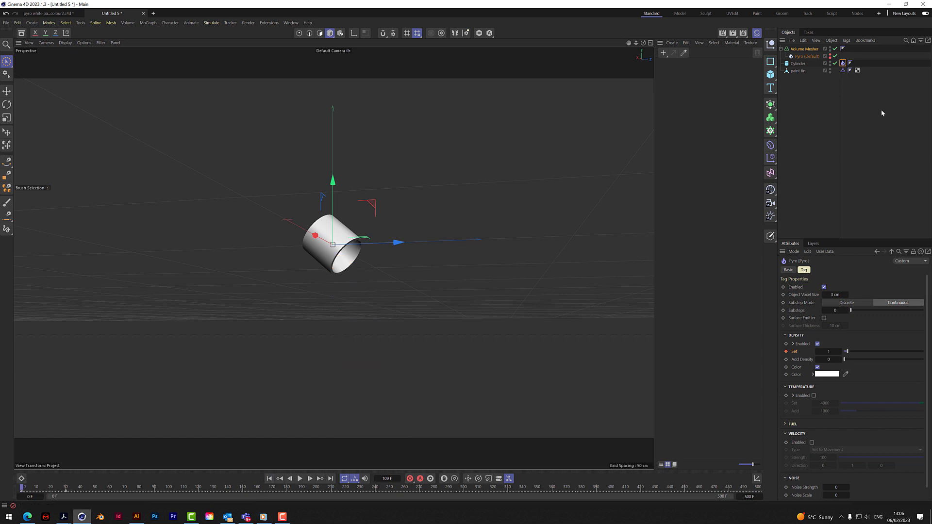
- Add a Volume Builder inside the Volume Mesher and make the Pyro object its child
click(805, 49)
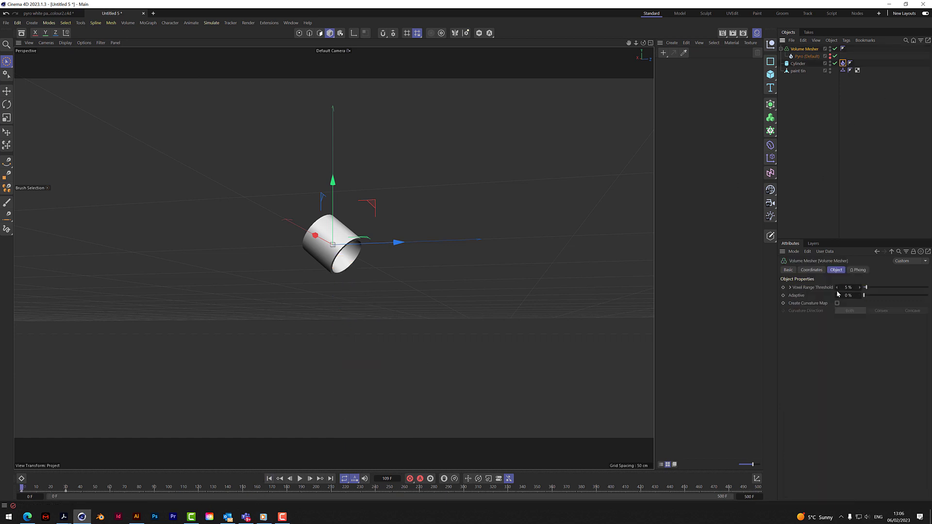
click(770, 117)
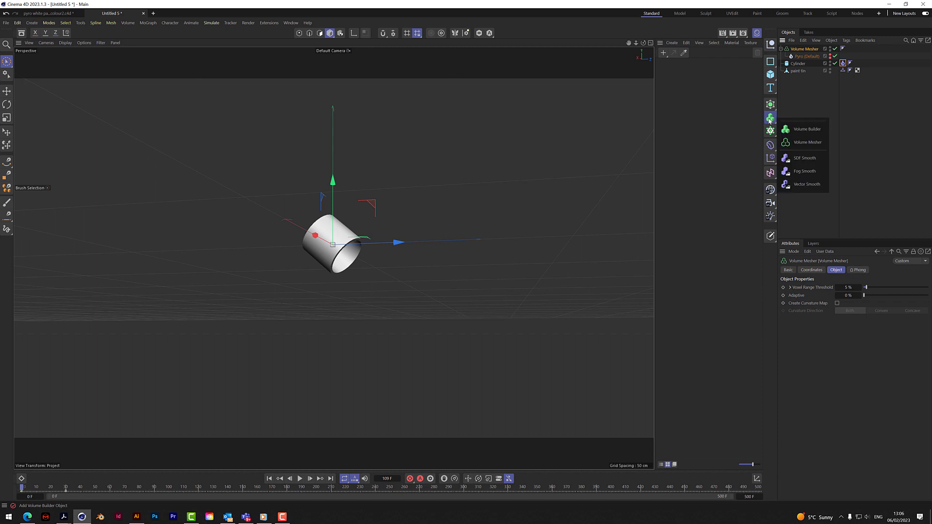
click(807, 130)
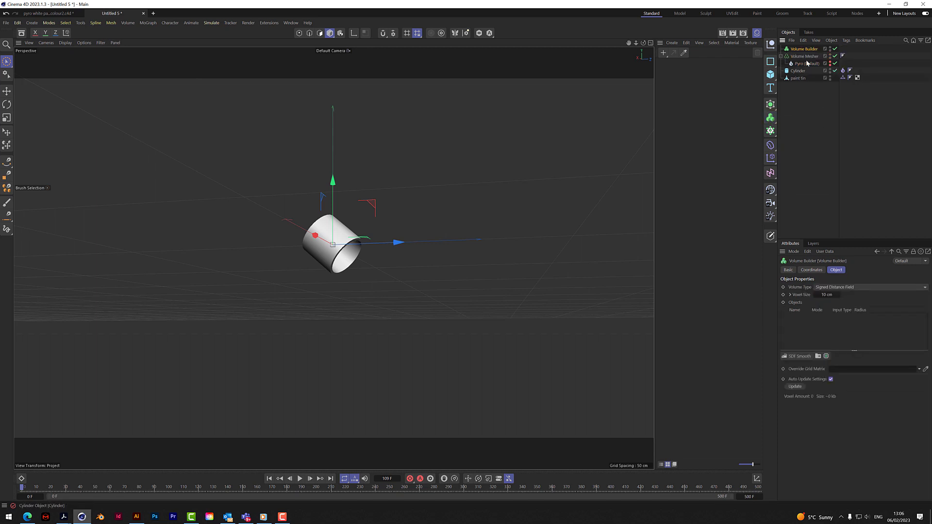
drag(801, 51, 805, 60)
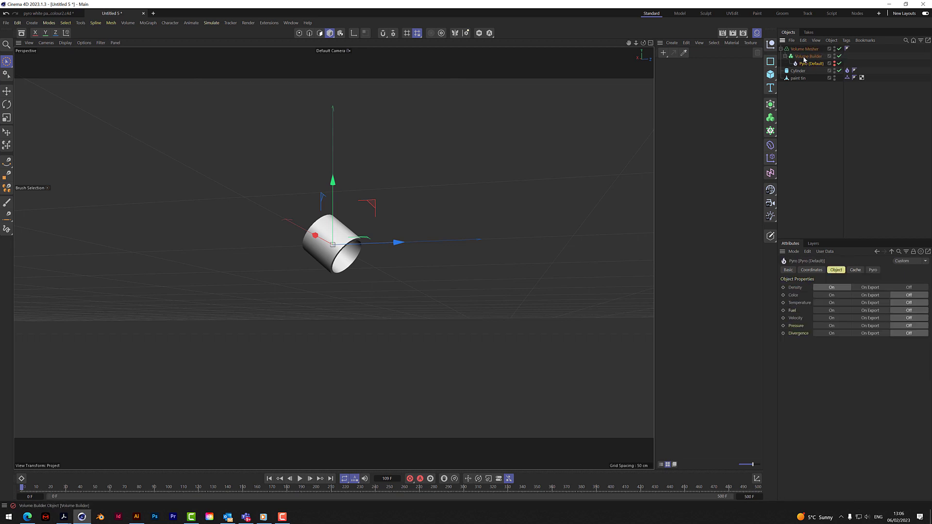
- Set the Volume Builder's Voxel Size to 1 cm and select the Volume Mesher
click(805, 56)
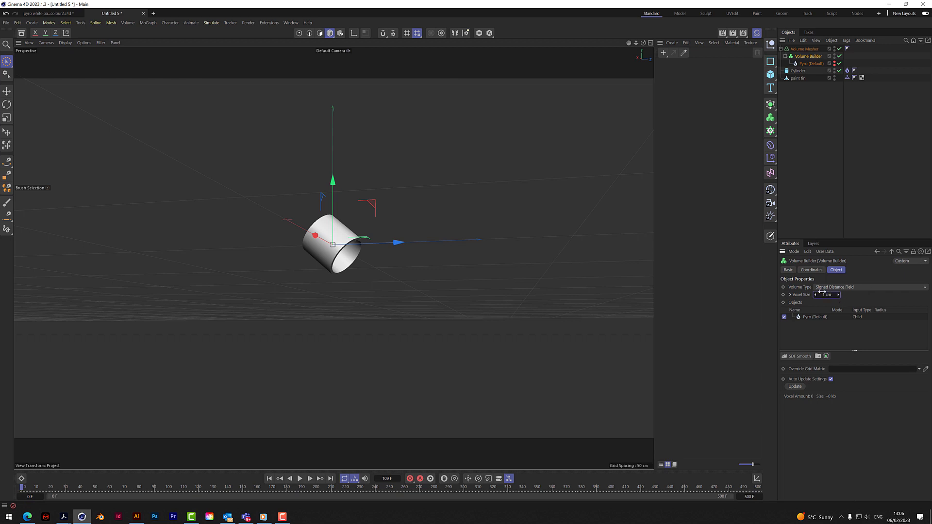
click(804, 49)
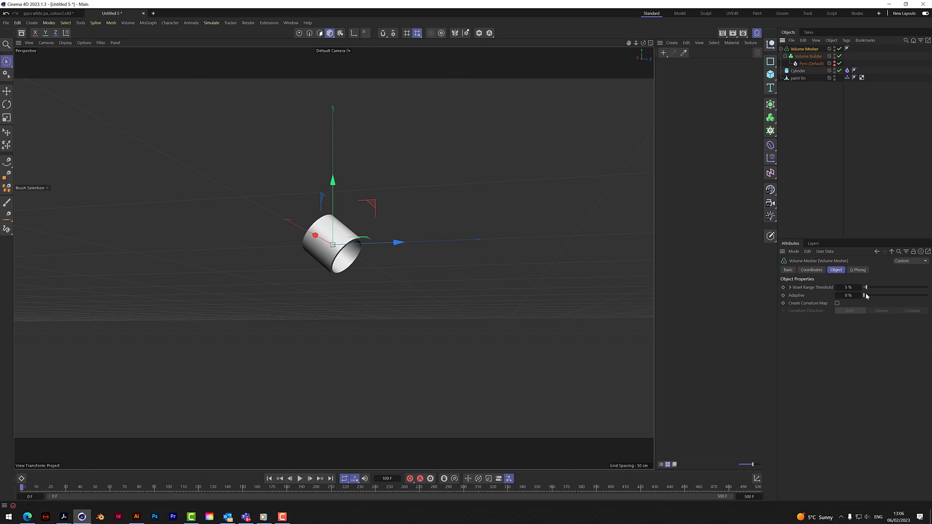
- Try a Voxel Range Threshold of 61% on the Volume Mesher and play the pour to frame 15 from a front angle
click(893, 288)
drag(902, 289, 903, 288)
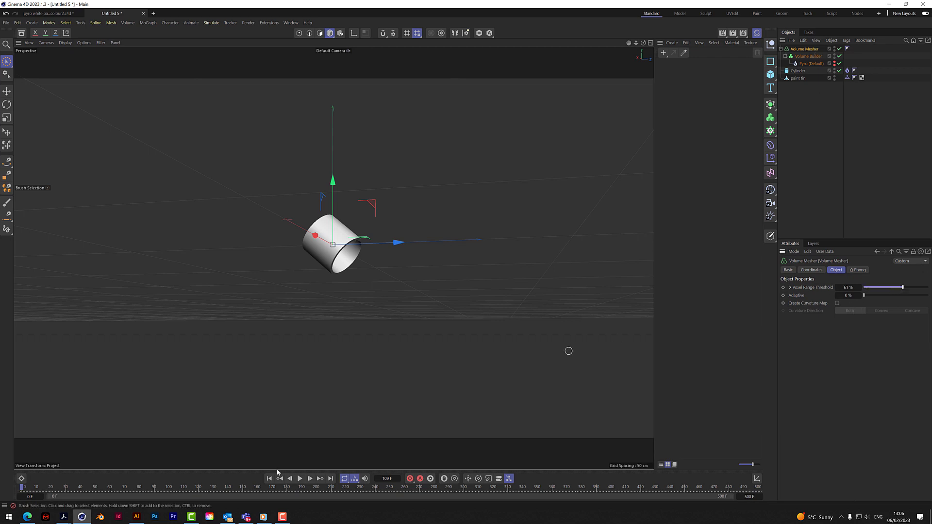
click(300, 480)
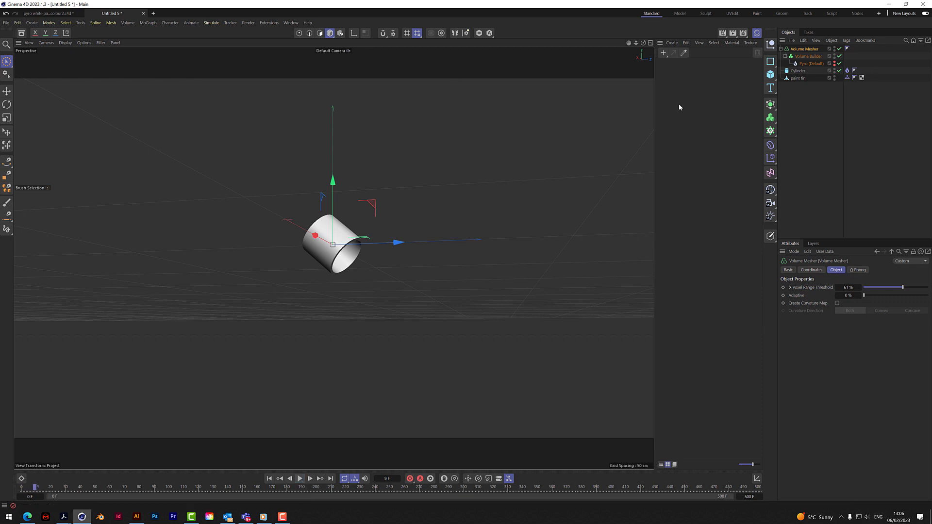
drag(644, 43, 583, 29)
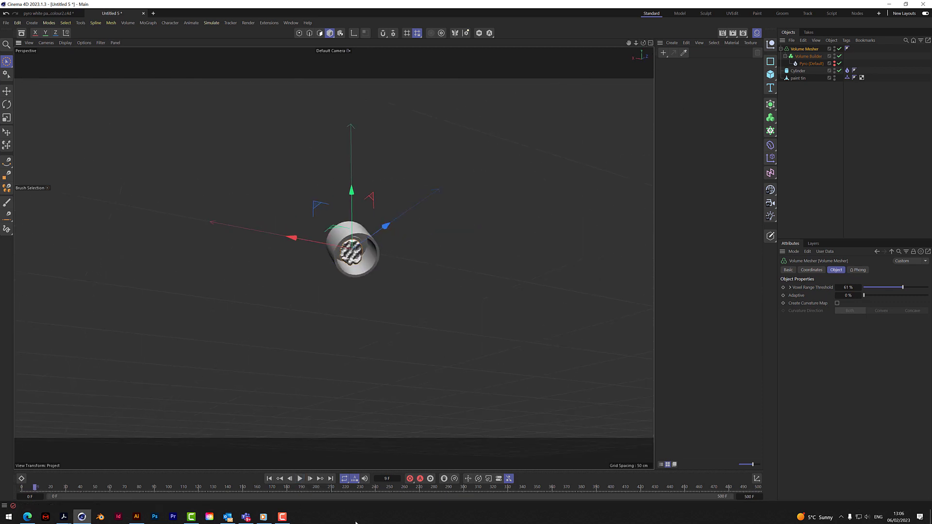
click(300, 479)
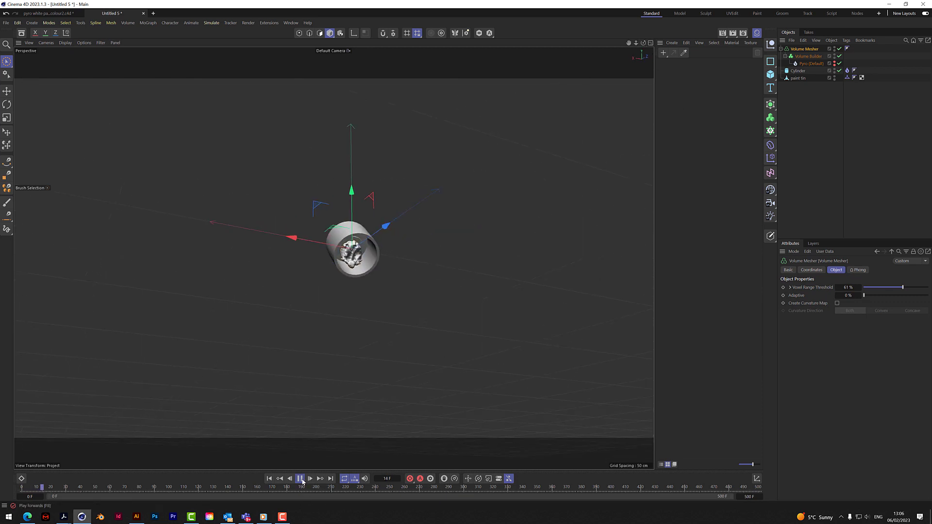
click(301, 479)
- On the cylinder's Pyro tag, remove the keyframe animation from the Density Set value and set it to 5
click(847, 71)
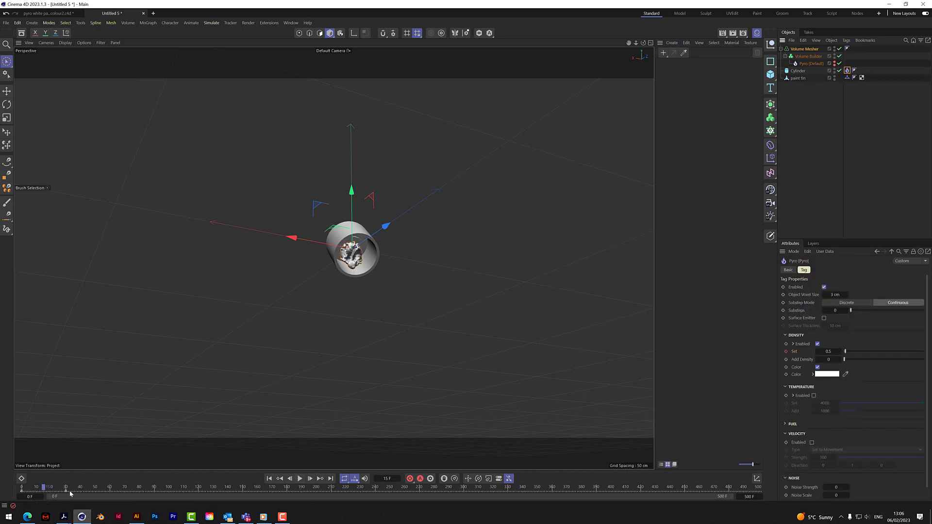
right_click(789, 352)
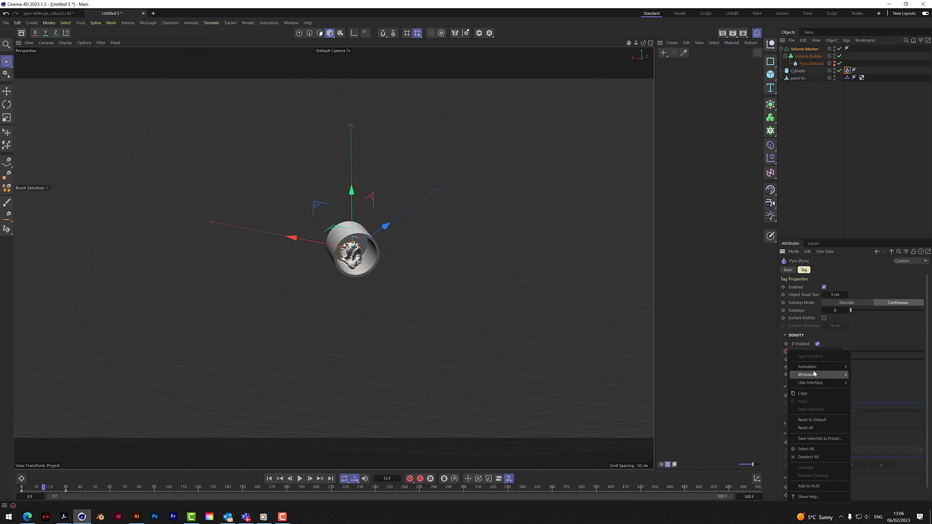
mouse_move(813, 369)
click(867, 426)
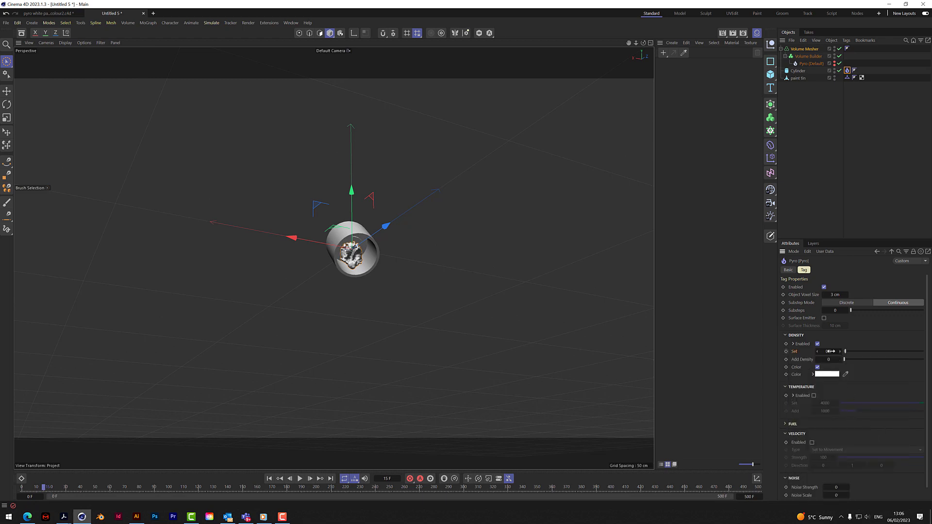
double_click(830, 351)
text(5)
- Replay the pour from the start to frame 17 to check the higher density
click(270, 478)
click(300, 479)
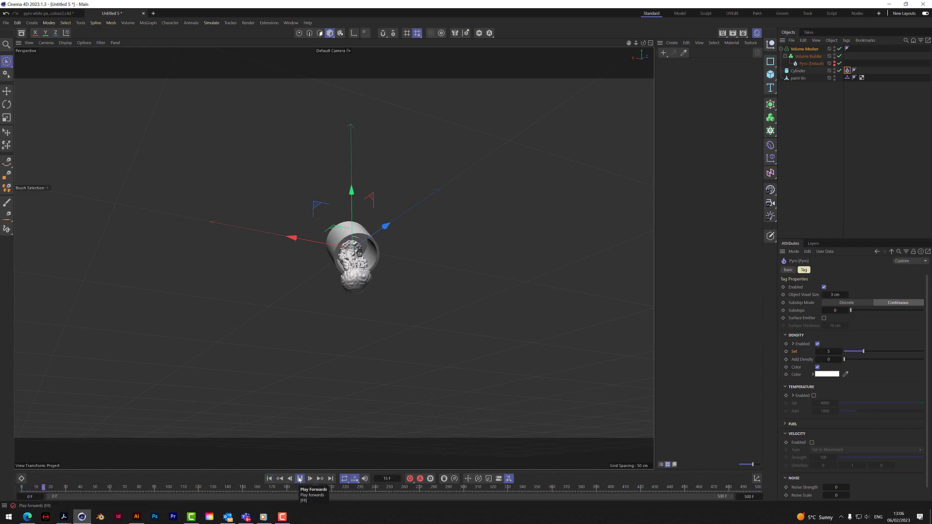
click(300, 479)
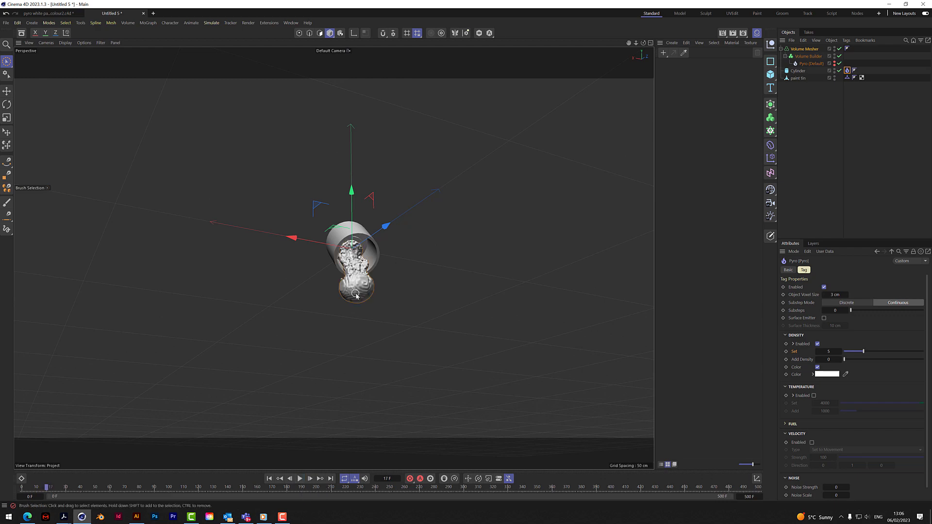
- Try a Voxel Range Threshold of 59% on the Volume Mesher
click(814, 57)
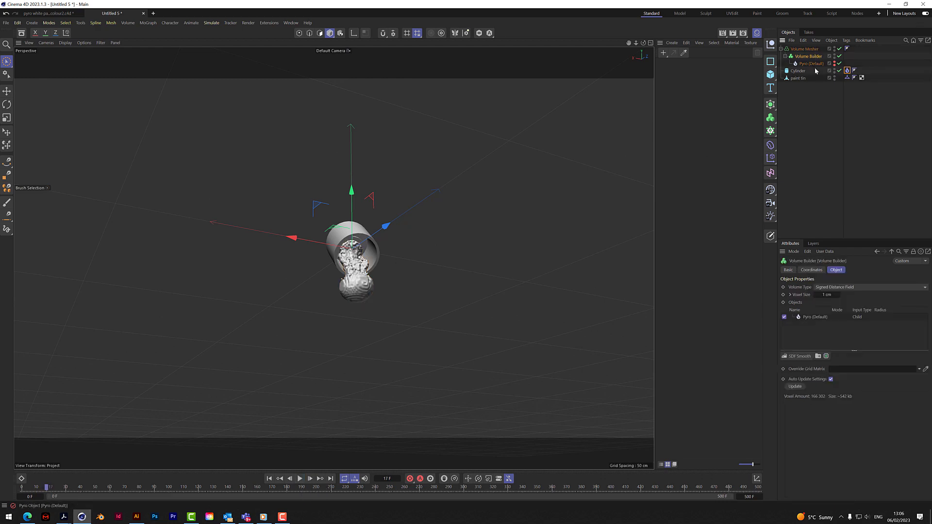
click(804, 49)
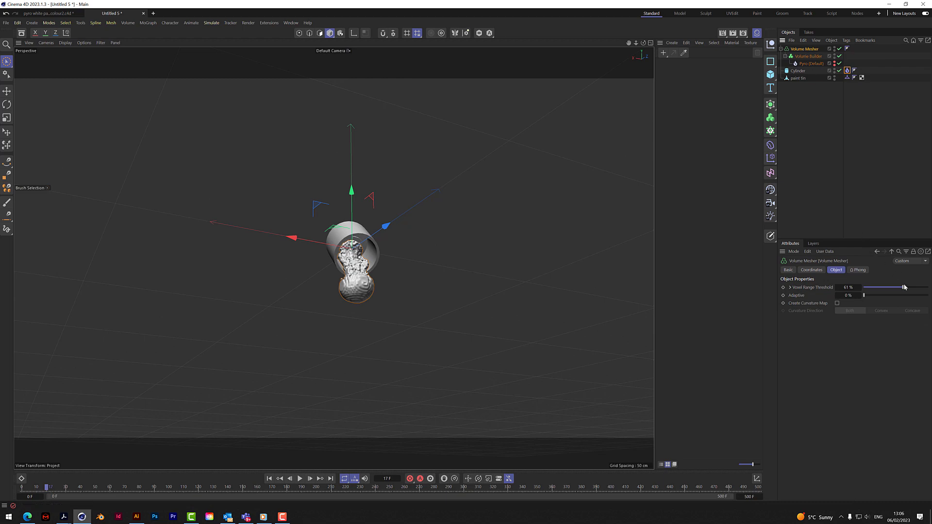
mouse_move(904, 288)
mouse_down()
mouse_move(917, 289)
mouse_move(881, 291)
mouse_move(903, 297)
mouse_up()
- Add an SDF Smooth filter to the Volume Builder and inspect the smoothed mesh up close and from the side
click(799, 57)
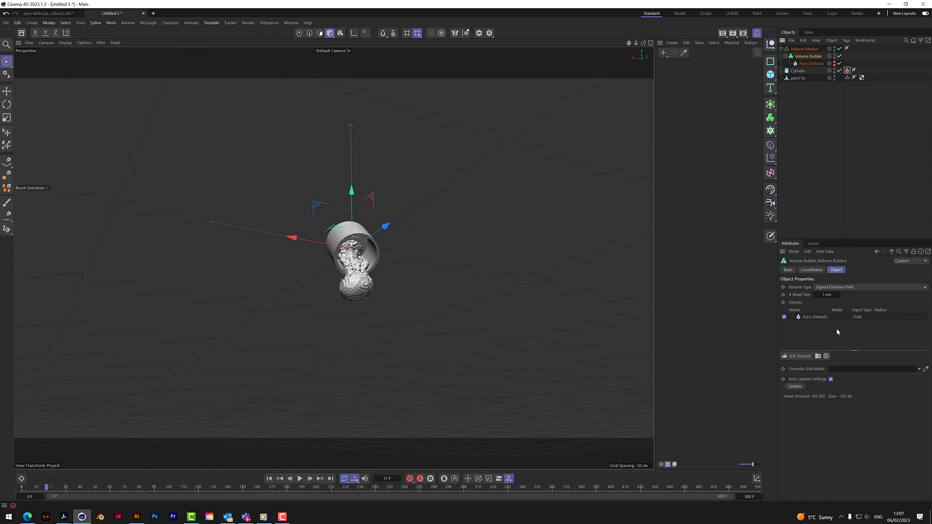
click(799, 357)
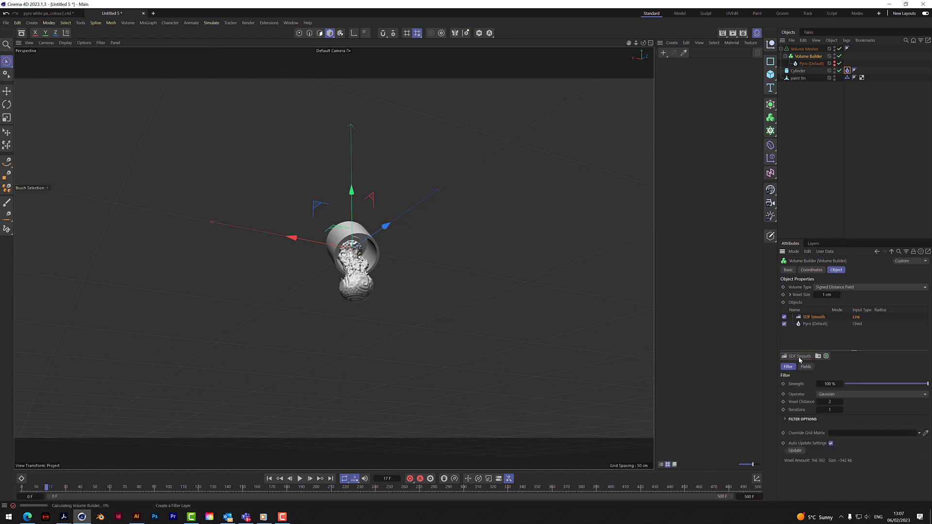
scroll(369, 324, up, 8)
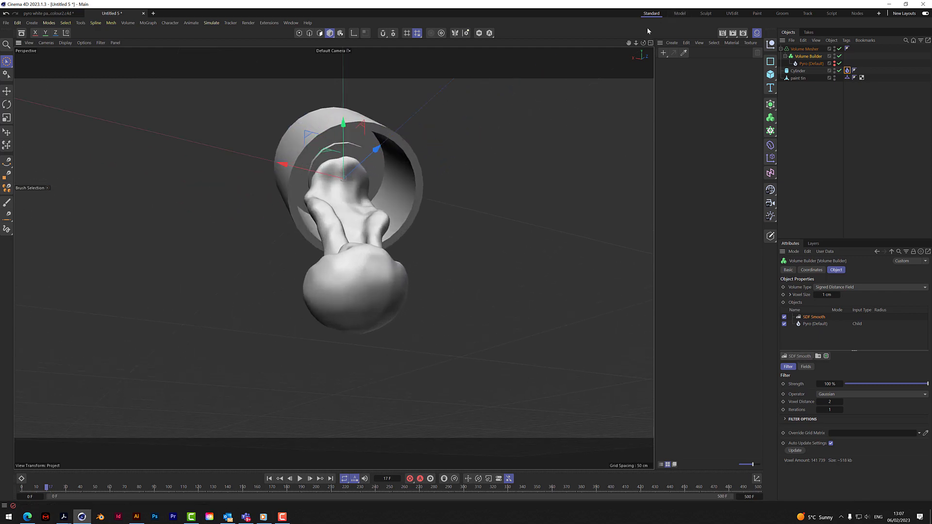
drag(644, 42, 595, 45)
- Try low and high Voxel Range Threshold values on the Volume Mesher and settle on 52%
click(822, 49)
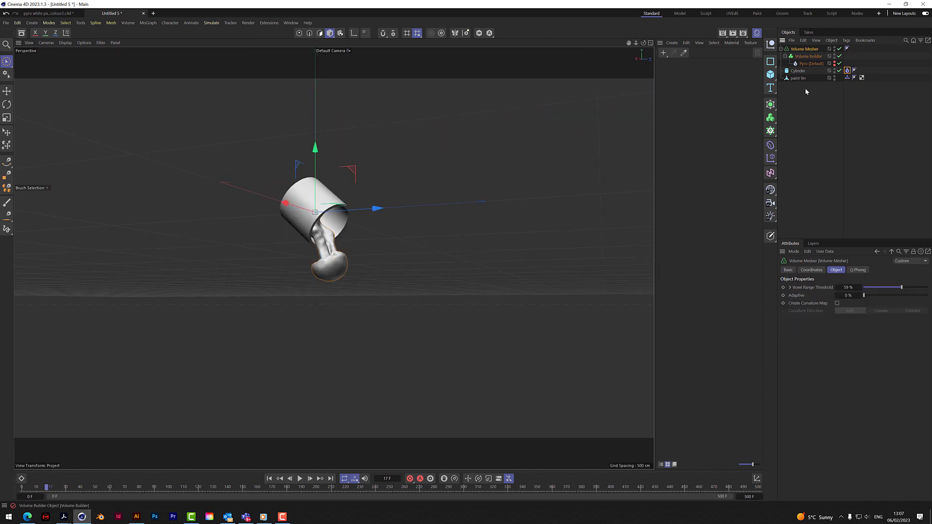
drag(903, 288, 879, 289)
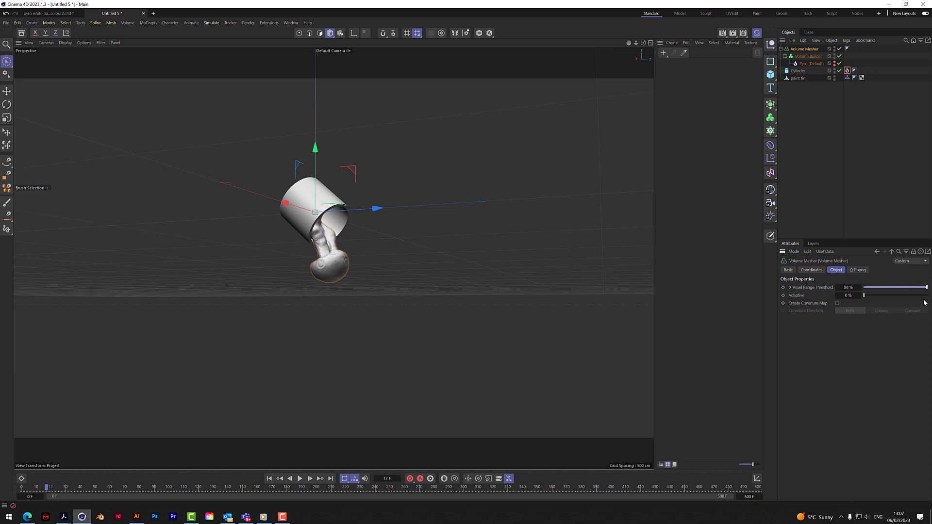
drag(879, 287, 909, 311)
drag(925, 306, 912, 308)
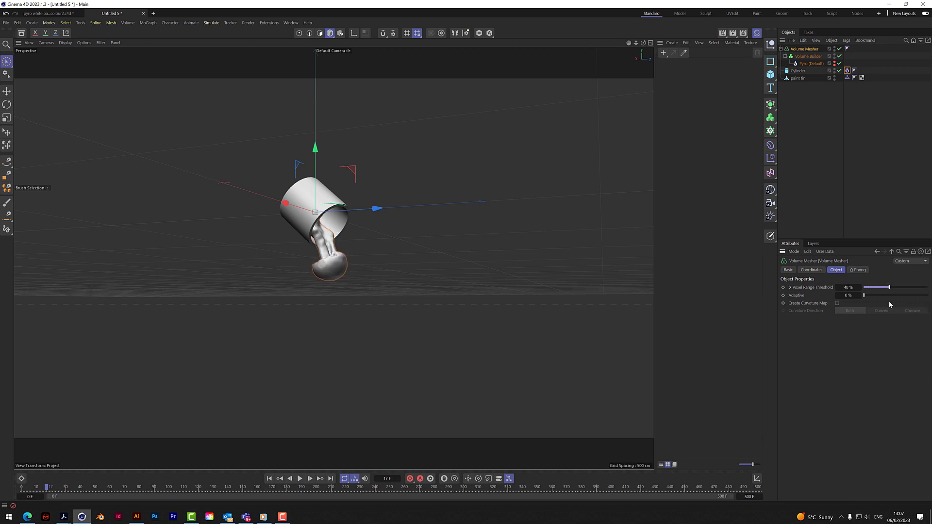
- Replay the smoothed pour from the start up to frame 28, pausing at frame 25
click(270, 479)
click(300, 478)
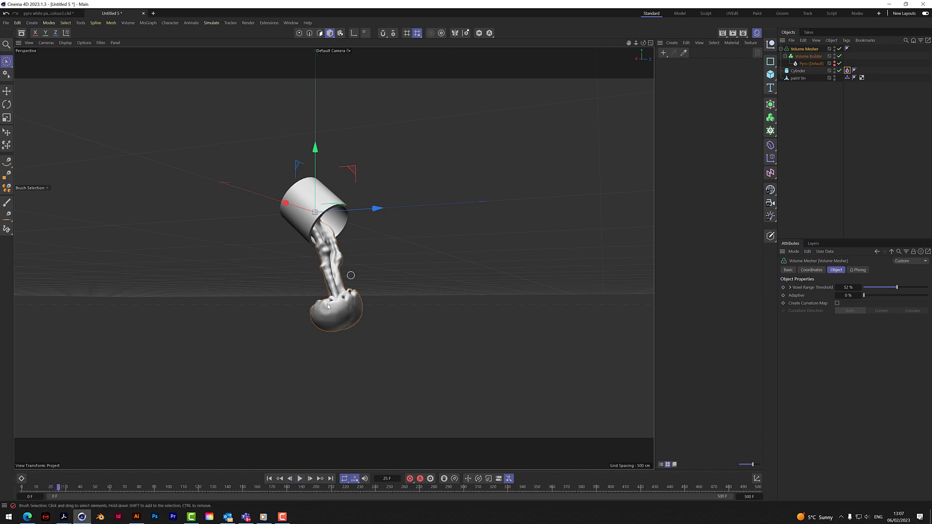
click(300, 479)
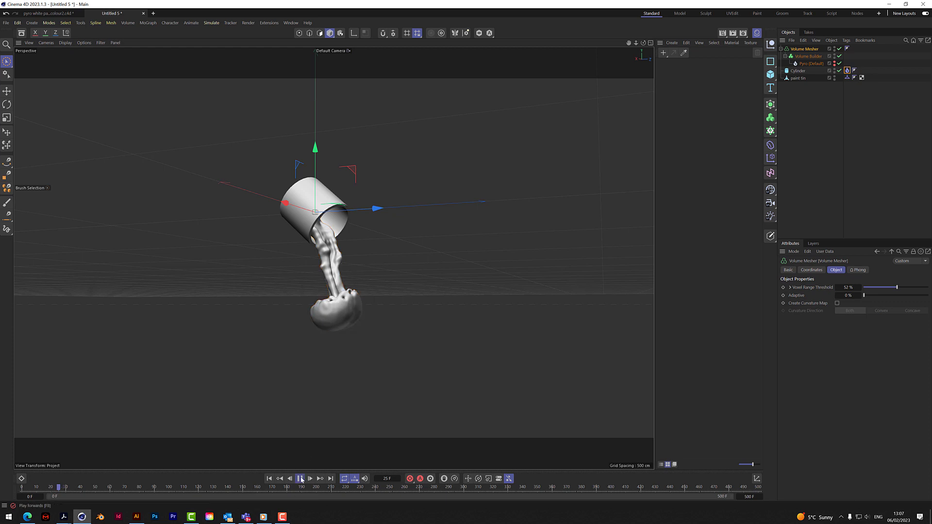
click(300, 479)
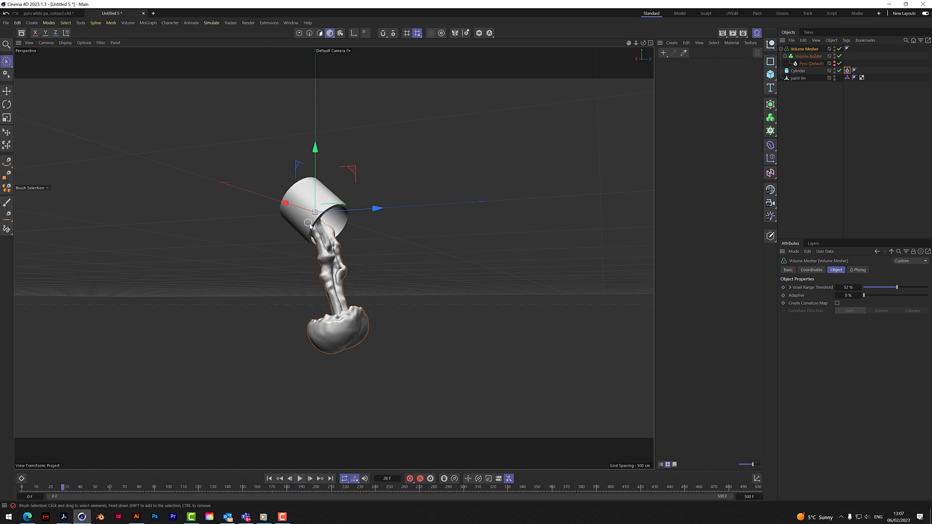
- Set the Object Voxel Size on the cylinder's Pyro tag to 1 cm
click(847, 70)
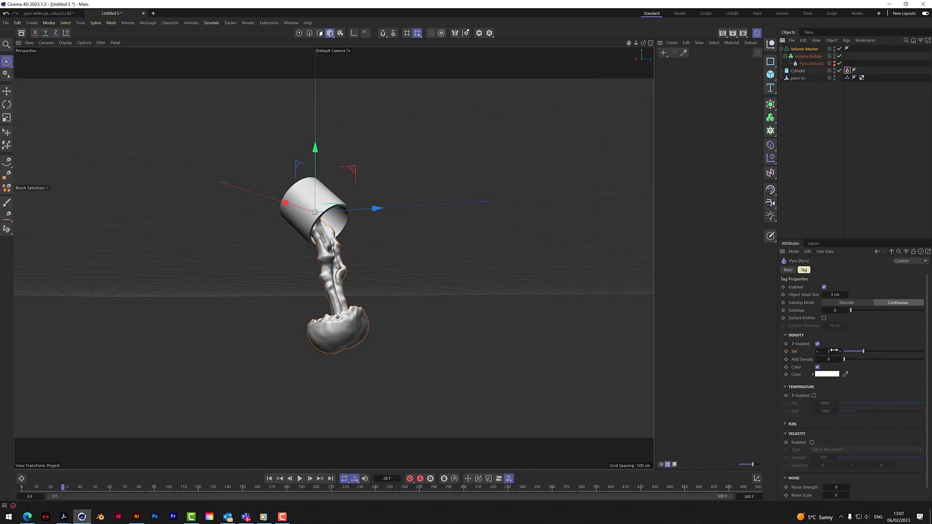
click(835, 294)
text(1)
key(Return)
- Set the Pyro object's simulation Voxel Size to 1 cm
click(811, 63)
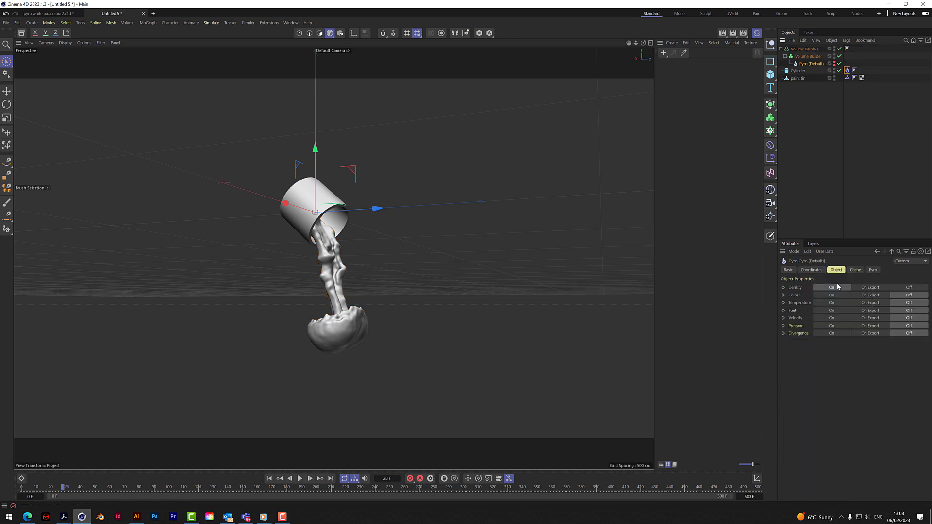
click(845, 288)
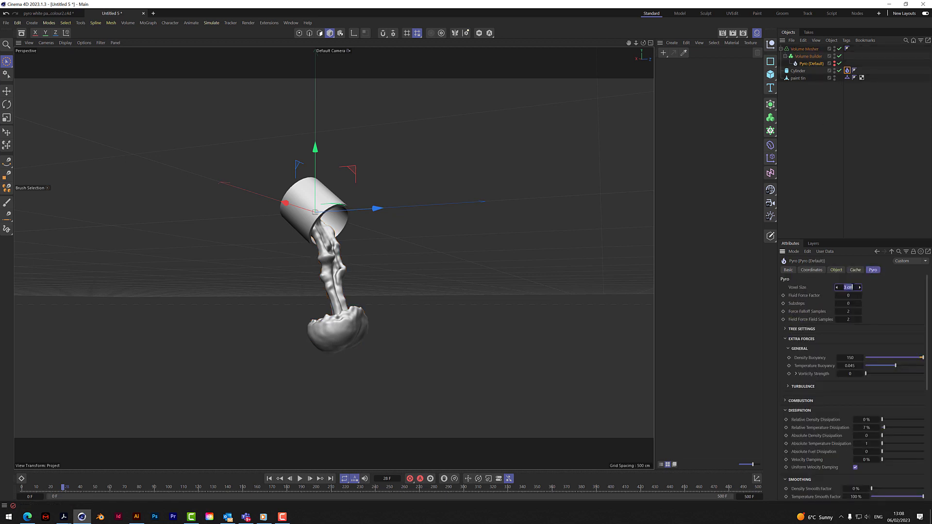
text(1)
key(Return)
- Replay the pour to frame 28 and examine the finer splash detail up close from another angle
click(269, 480)
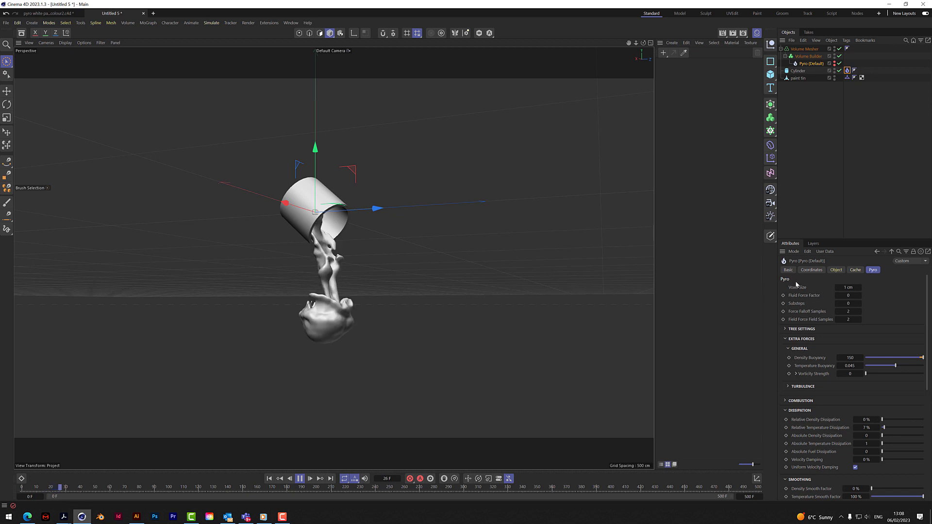
click(297, 478)
scroll(334, 302, up, 4)
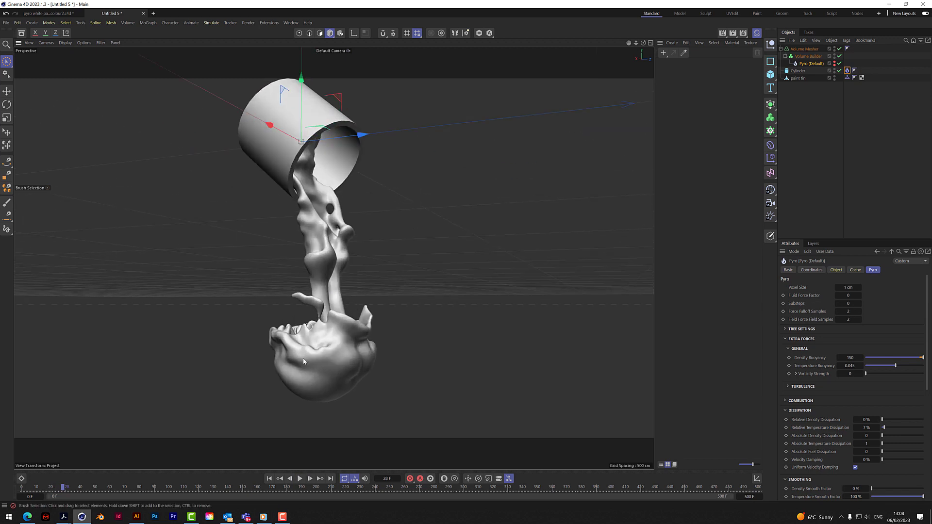
mouse_move(644, 42)
mouse_down()
mouse_move(595, 54)
mouse_move(517, 29)
mouse_up()
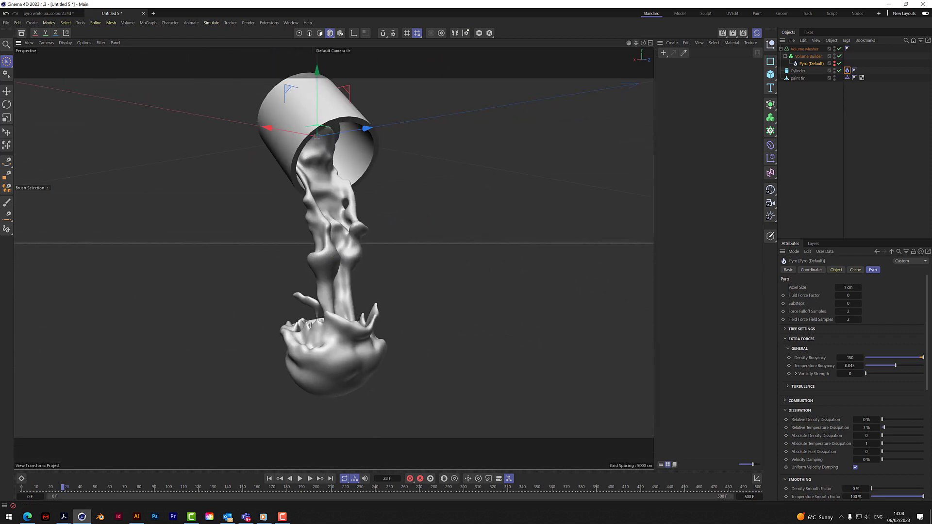
- Restore the Pyro object's Voxel Size and set the Pyro tag's Object Voxel Size back to 3 cm
click(849, 288)
click(848, 72)
click(842, 294)
key(Return)
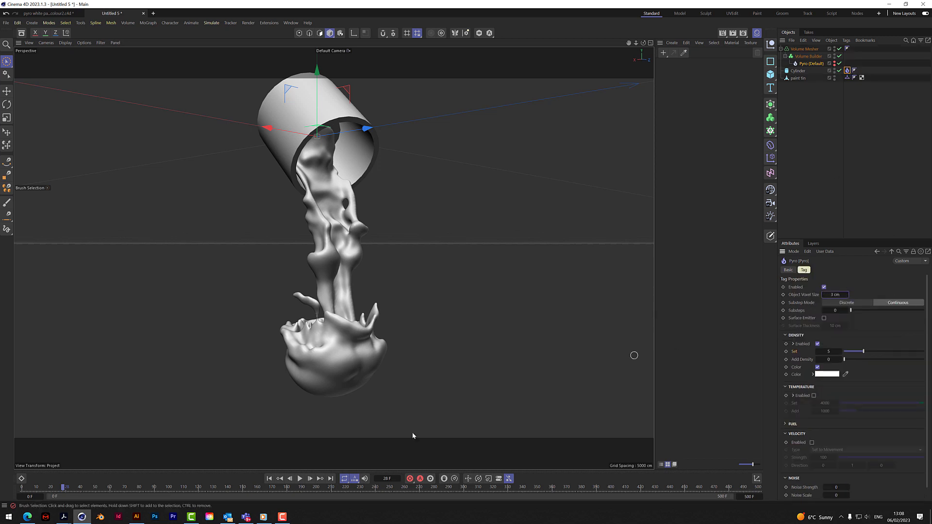
- Rewind and replay the pour to frame 17 with the coarser Pyro voxels
click(270, 479)
click(300, 479)
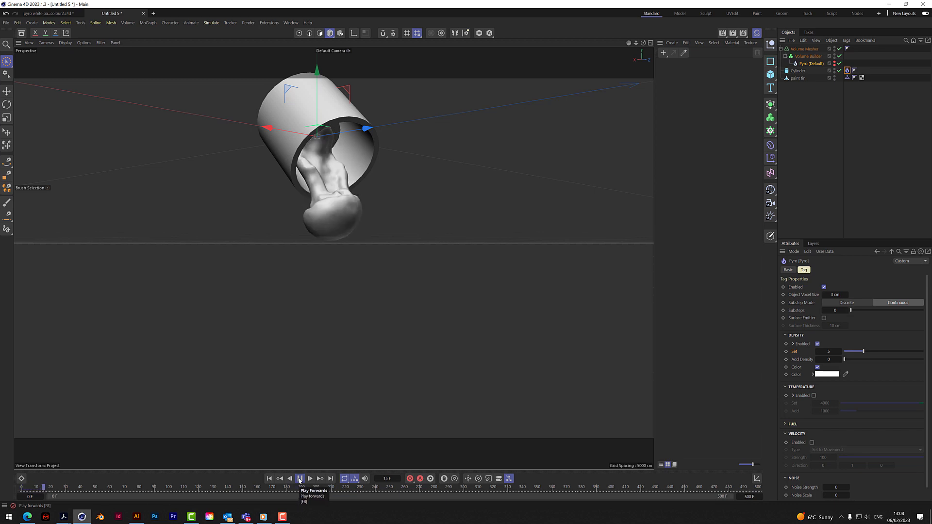
click(299, 479)
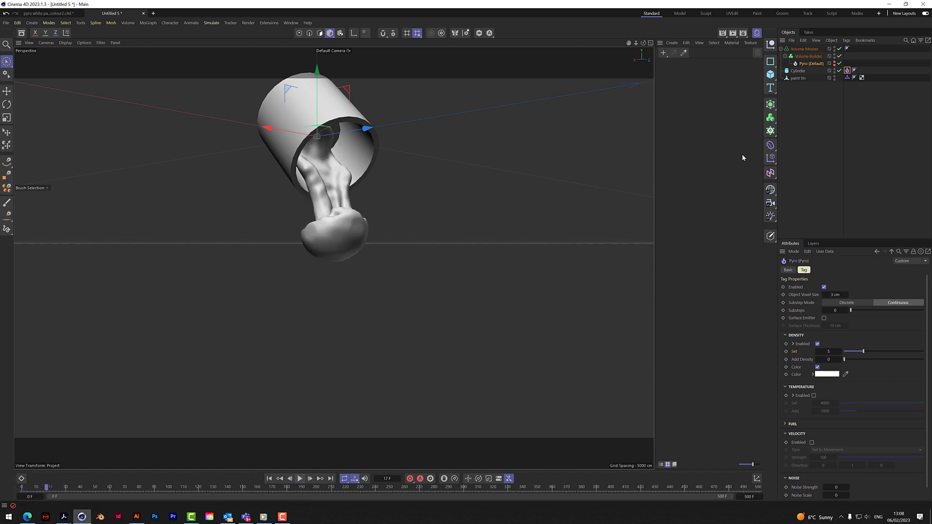
- Try a Voxel Size of 5 cm on the Volume Builder and replay the pour from the start to frame 21
click(815, 50)
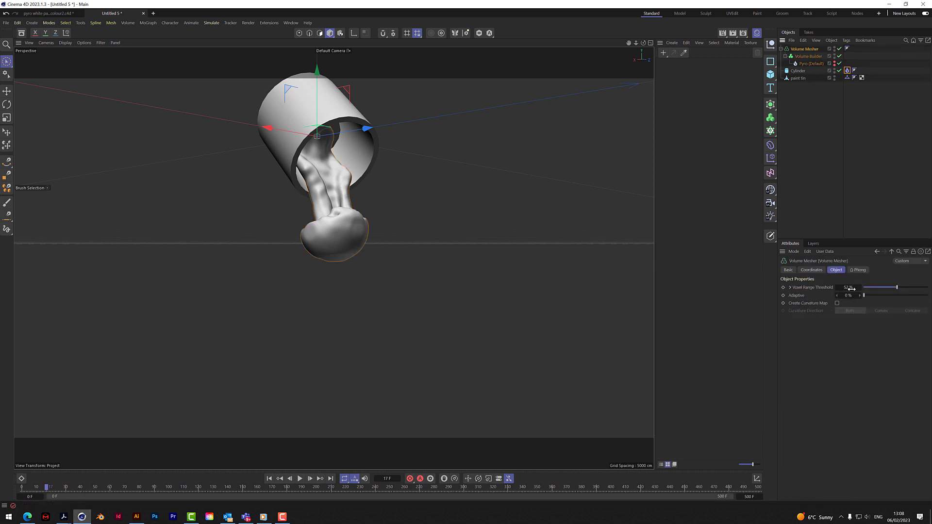
click(808, 56)
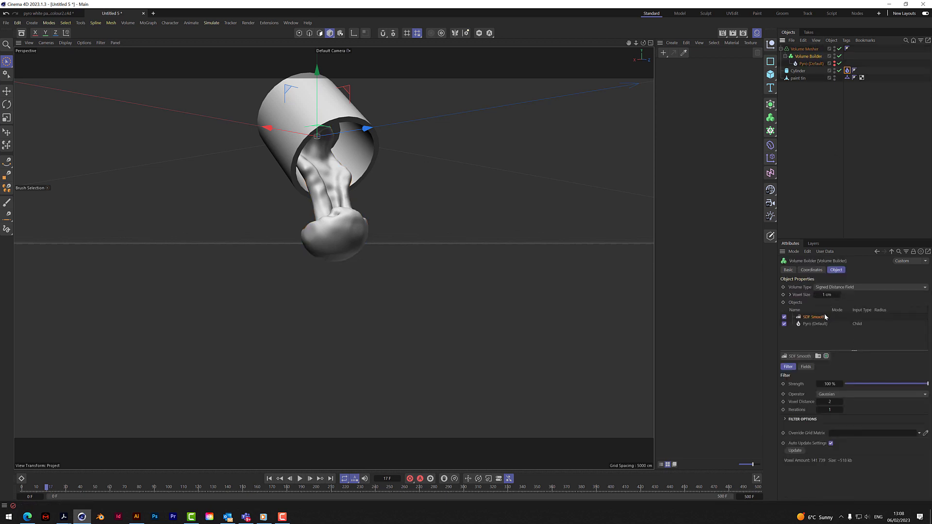
click(818, 324)
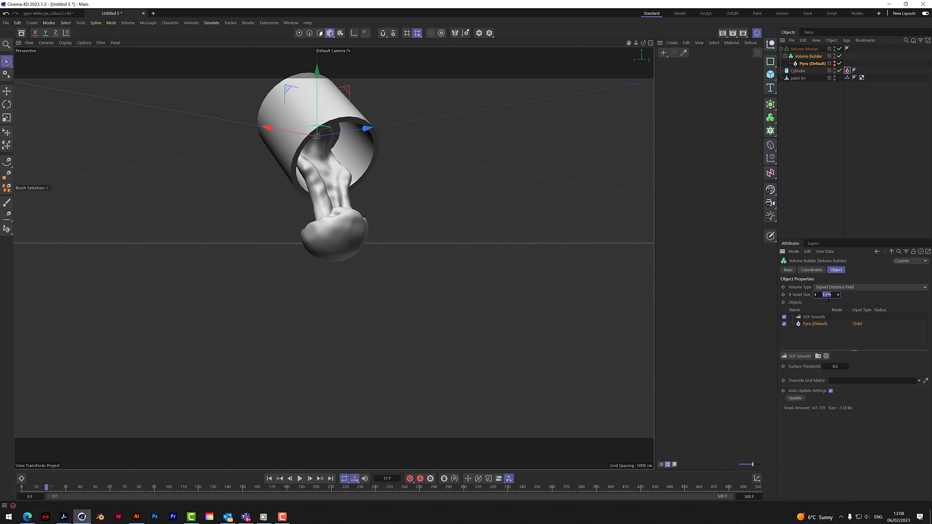
text(5)
key(Return)
click(270, 479)
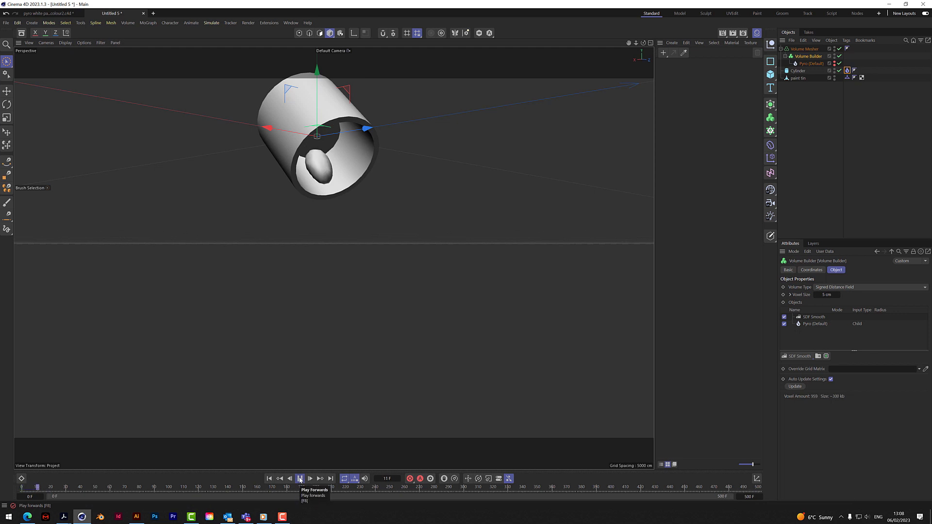
click(300, 479)
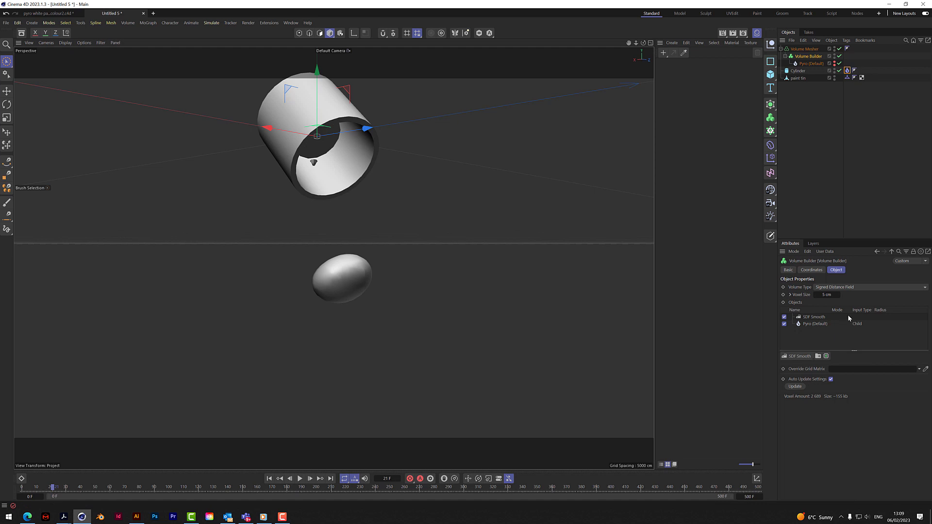
- Set the Volume Builder's Voxel Size back to 1 cm
click(831, 295)
text(1)
key(Return)
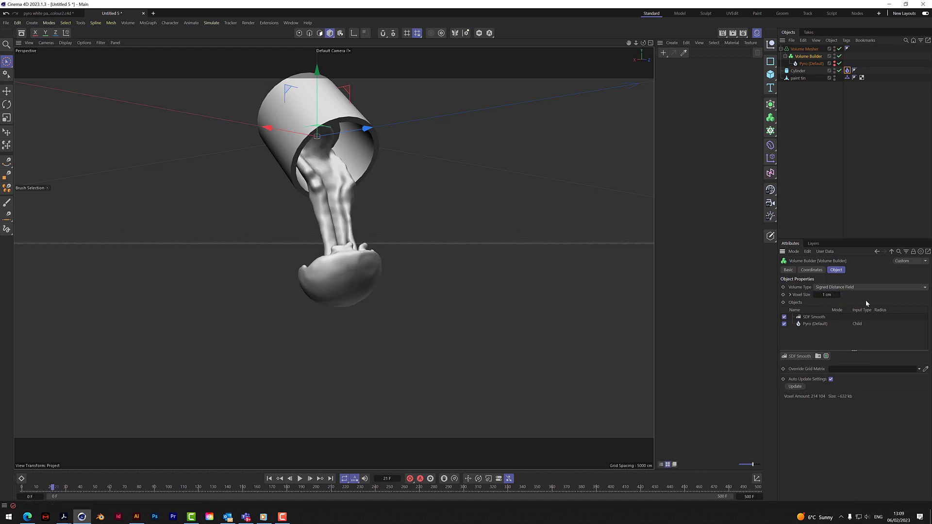
- Set the SDF Smooth filter's Voxel Distance to 1 and its Iterations to 2
click(818, 318)
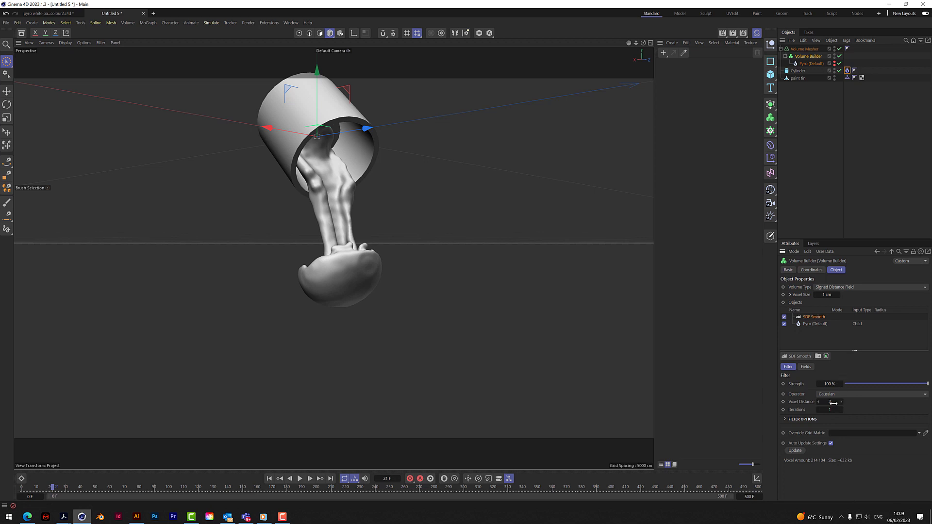
text(1)
key(Return)
click(831, 411)
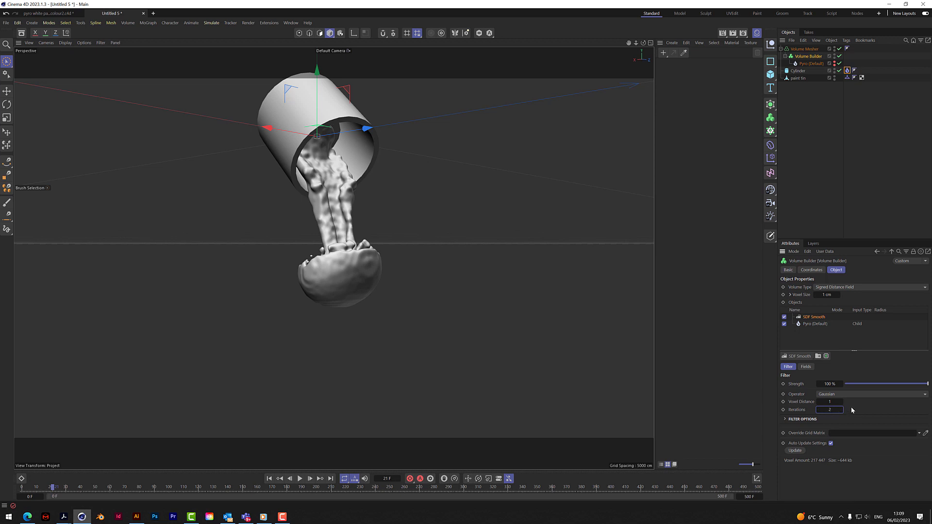
text(2)
key(Return)
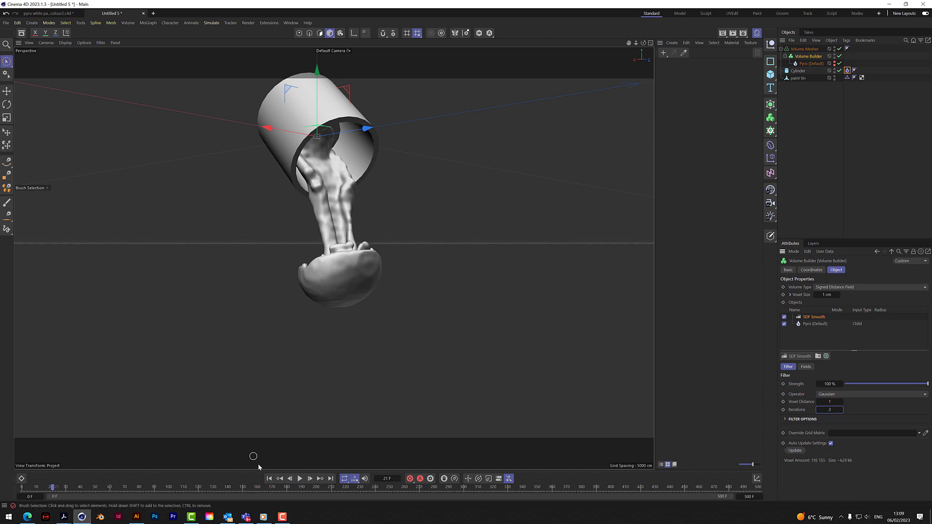
- Replay the pour from the start to frame 25 with the new smoothing, inspect it from the side and rewind
click(270, 479)
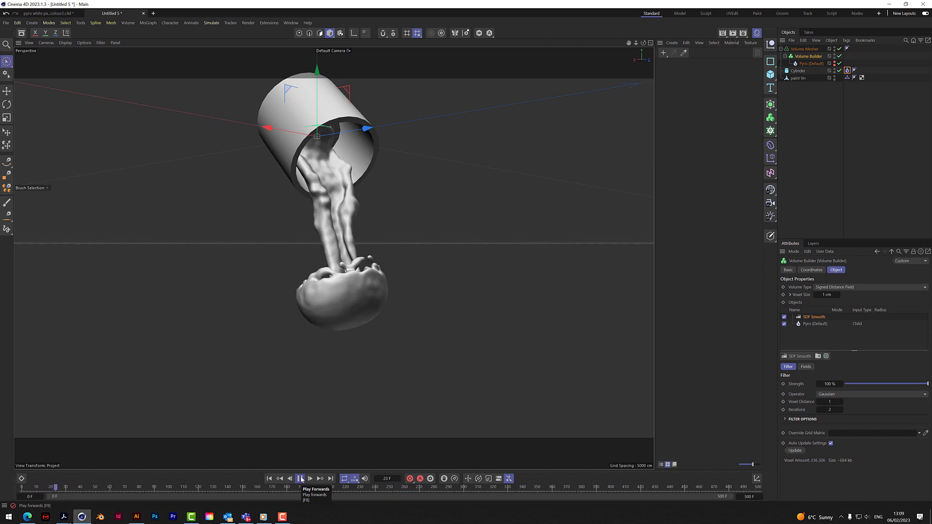
click(301, 479)
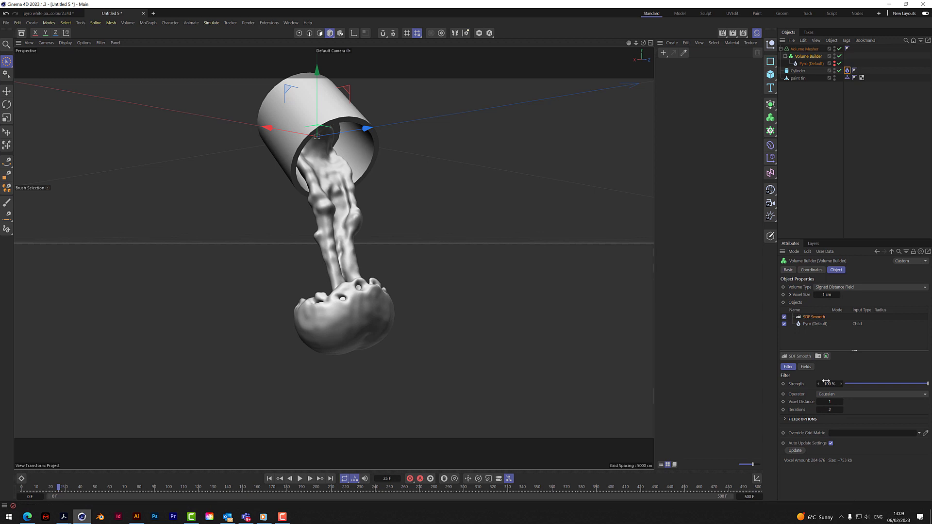
drag(636, 42, 696, 128)
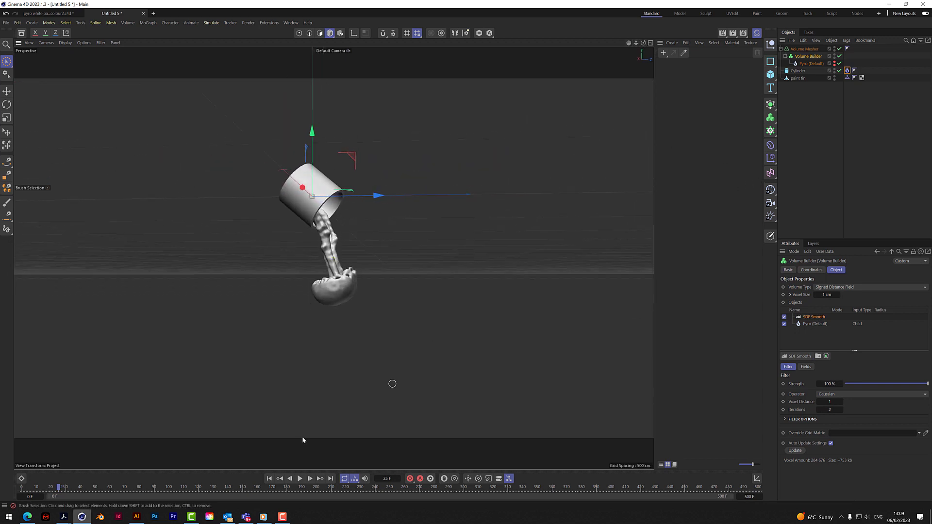
click(274, 480)
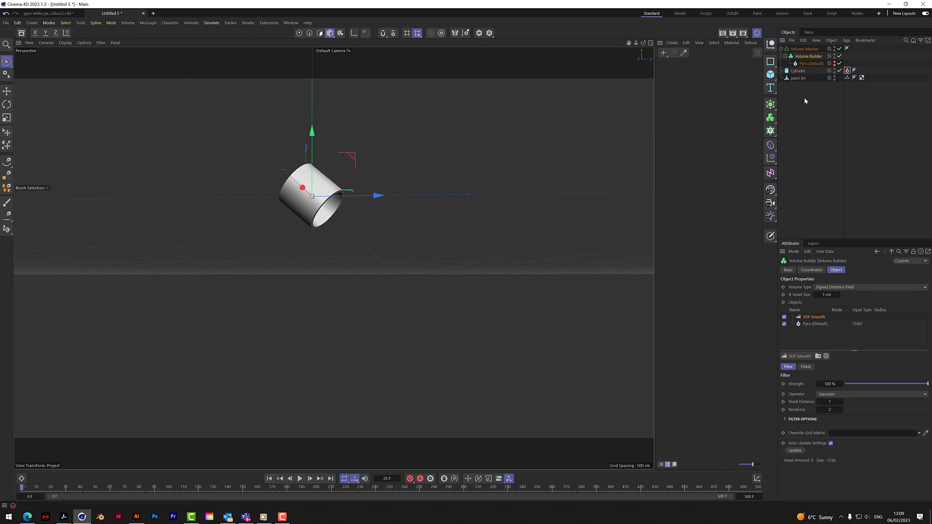
- Collapse the Volume Mesher hierarchy and duplicate the Cylinder emitter together with the paint tin
click(781, 49)
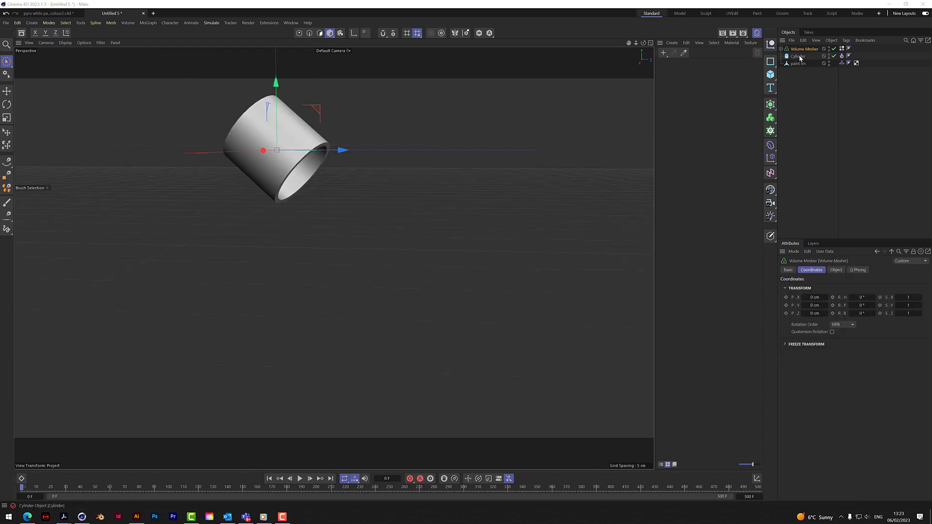
click(798, 56)
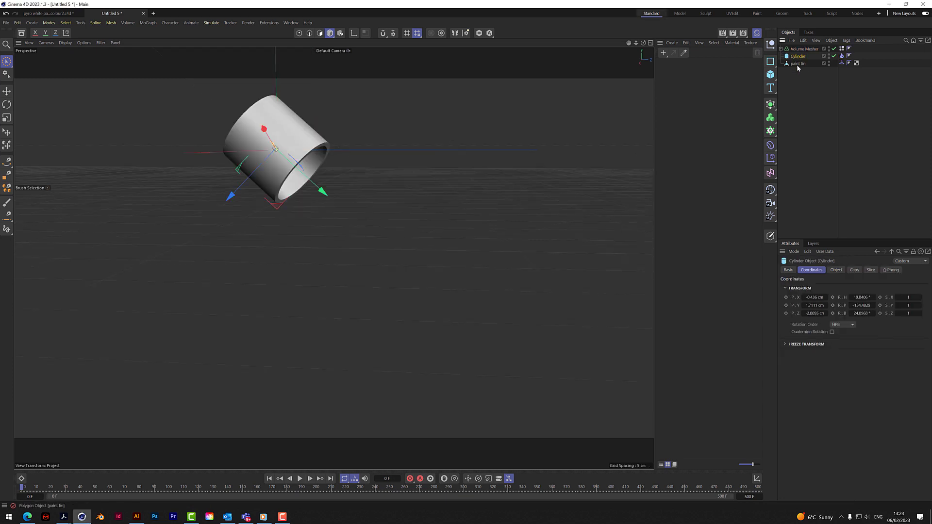
ctrl+click(797, 64)
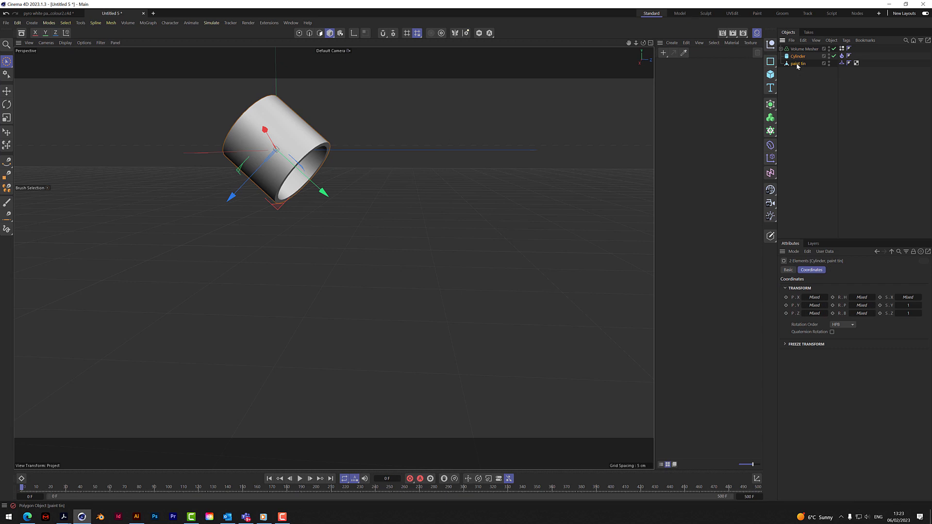
drag(797, 63, 799, 71)
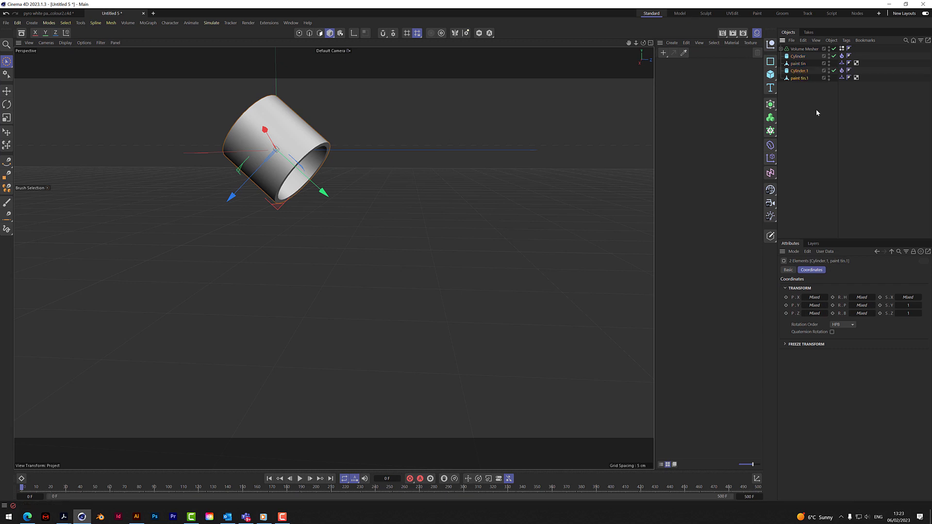
- Move the duplicated cylinder and paint tin together away from the originals to about 218 cm along Z
click(816, 111)
click(800, 71)
ctrl+click(800, 78)
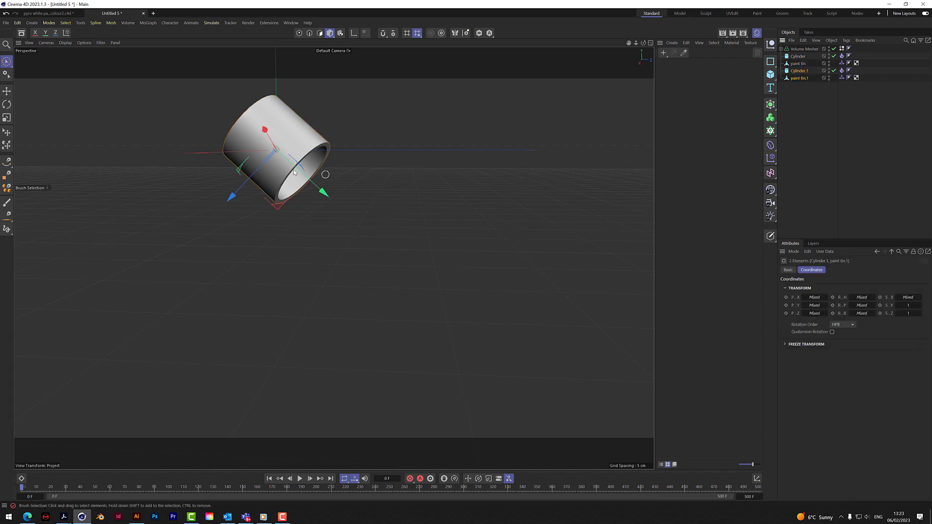
click(798, 96)
click(801, 72)
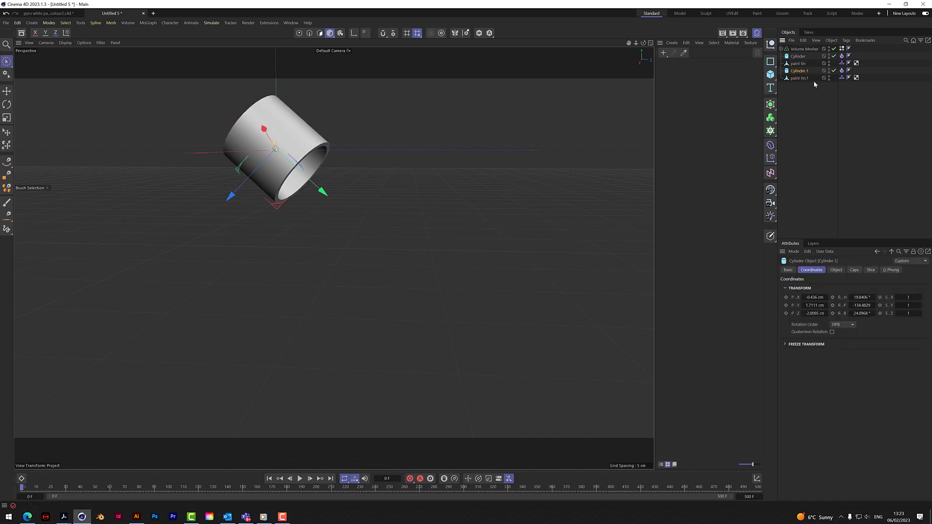
click(798, 78)
ctrl+click(798, 71)
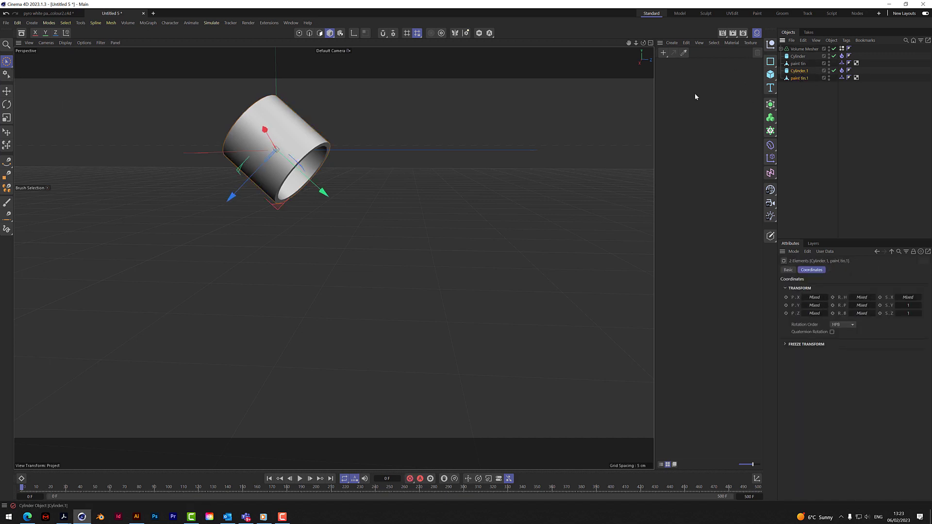
mouse_move(232, 196)
mouse_down()
mouse_move(410, 268)
mouse_move(327, 287)
mouse_move(388, 215)
mouse_move(394, 193)
mouse_up()
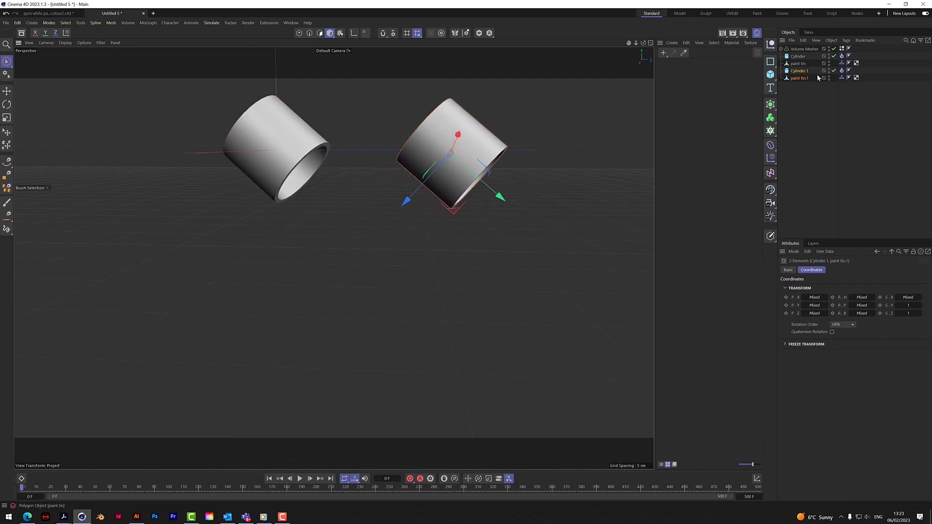
- Rotate the duplicated cylinder and tin together so their opening faces the original tin, with a heading of about 170°
click(7, 105)
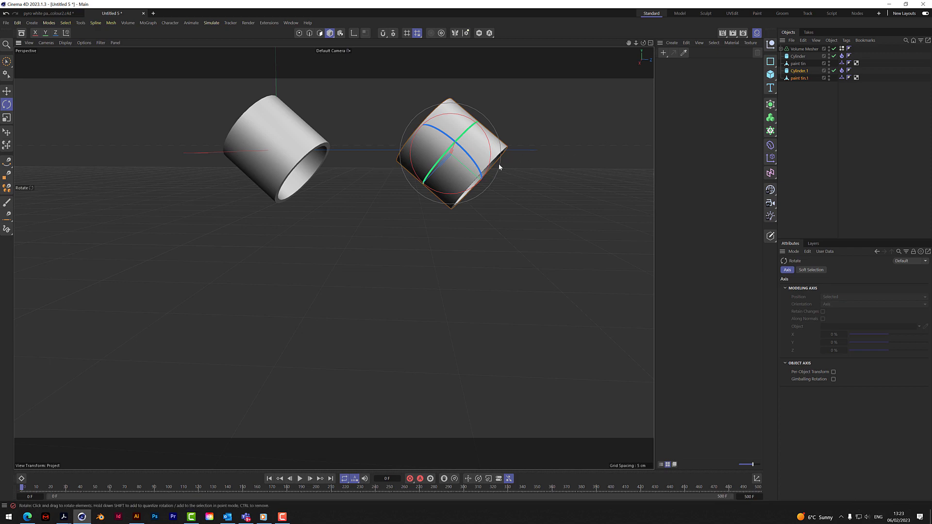
mouse_move(480, 173)
mouse_down()
mouse_move(462, 154)
mouse_move(424, 143)
mouse_move(419, 165)
mouse_move(436, 187)
mouse_move(458, 192)
mouse_move(484, 177)
mouse_up()
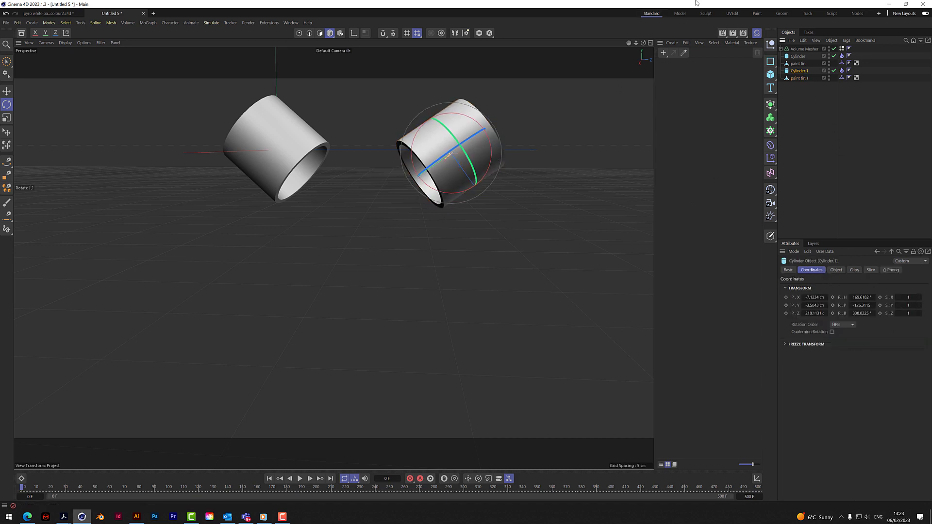
drag(643, 44, 336, 258)
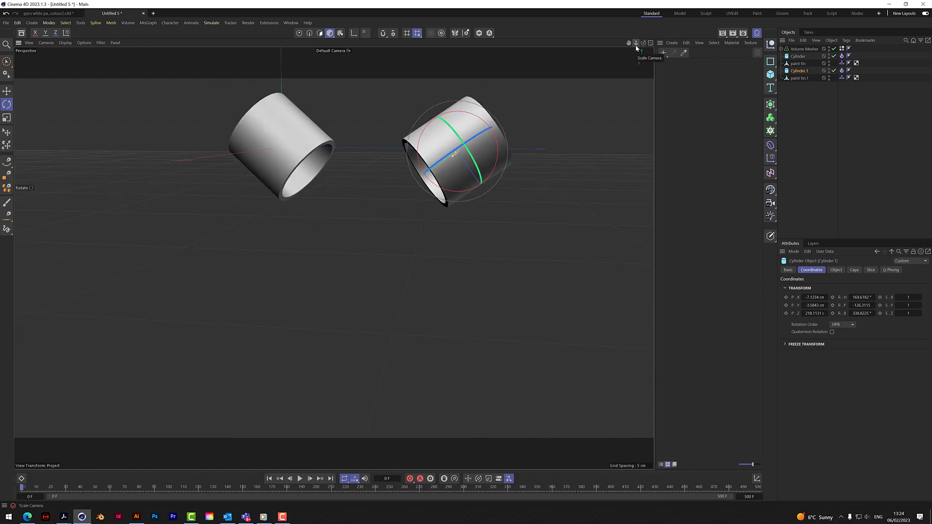
click(803, 105)
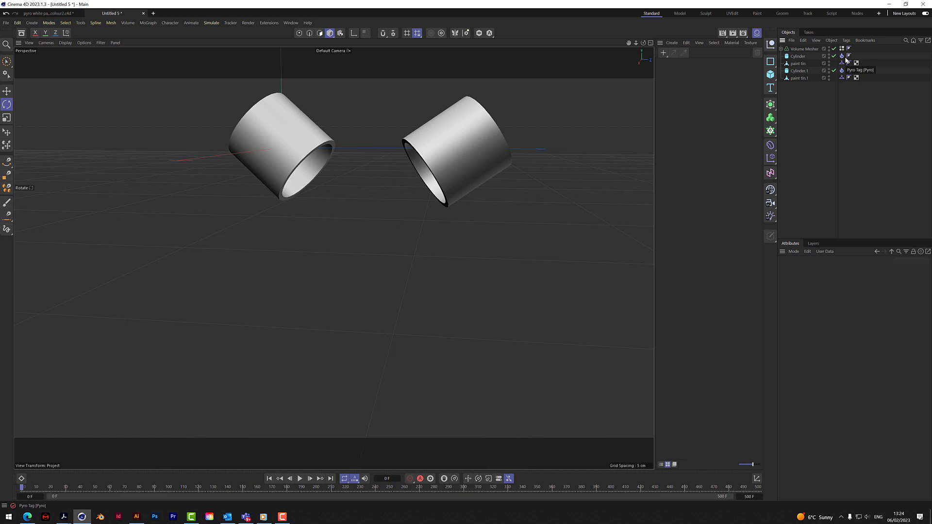
- Add a cube, flatten its height and lengthen it along Z into a long, low block
click(771, 75)
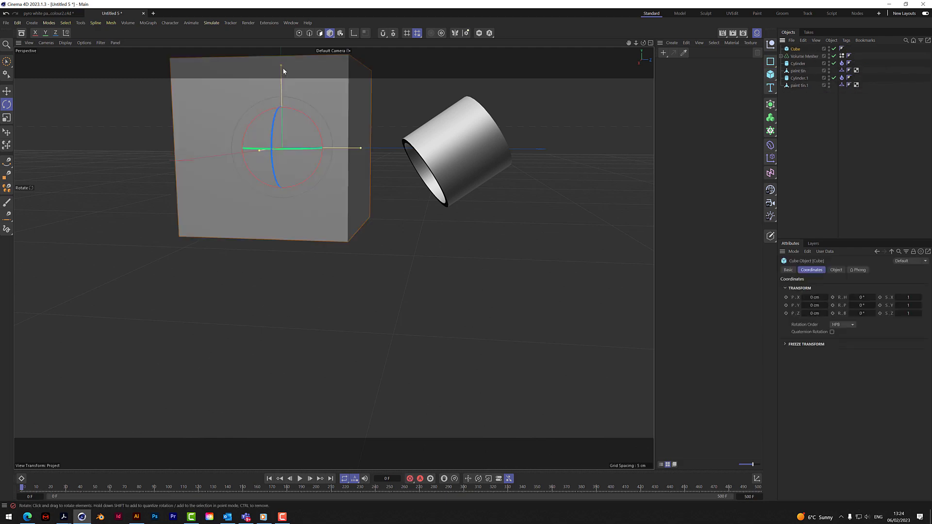
drag(280, 67, 284, 124)
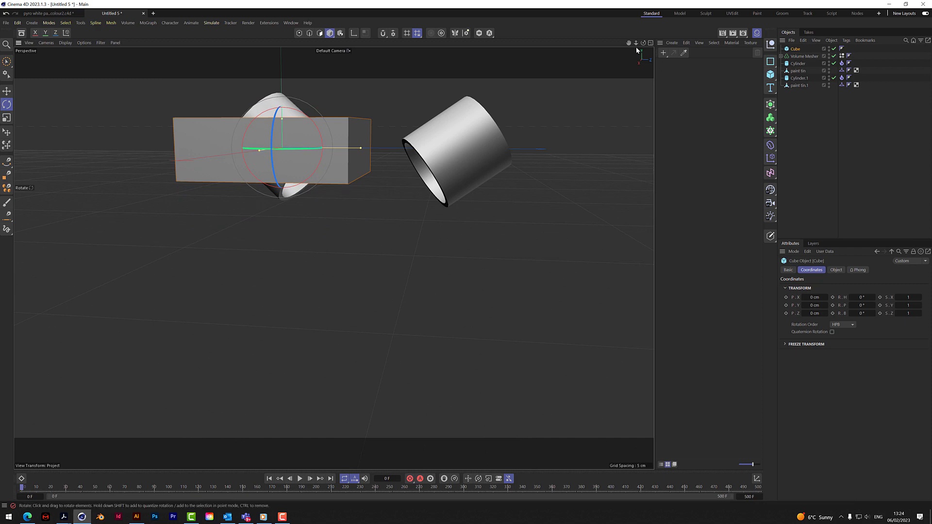
drag(647, 43, 270, 164)
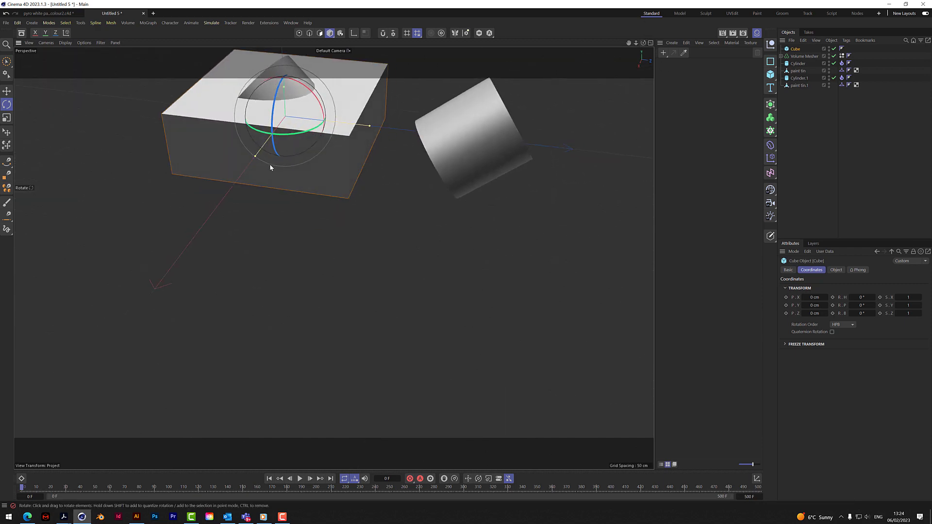
drag(370, 126, 451, 135)
- Move the block midway between and below the two tins, to about Y -169 cm and Z 124 cm
click(6, 63)
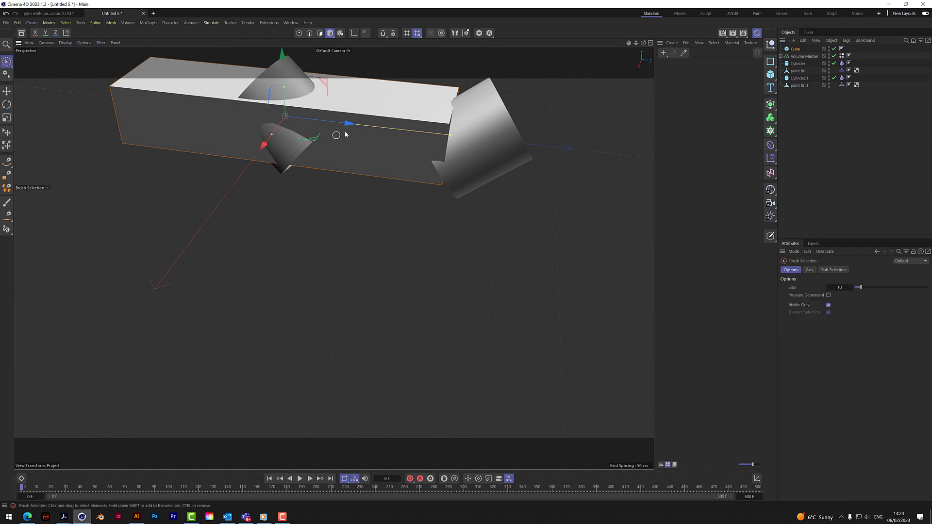
drag(349, 126, 448, 132)
drag(394, 65, 386, 195)
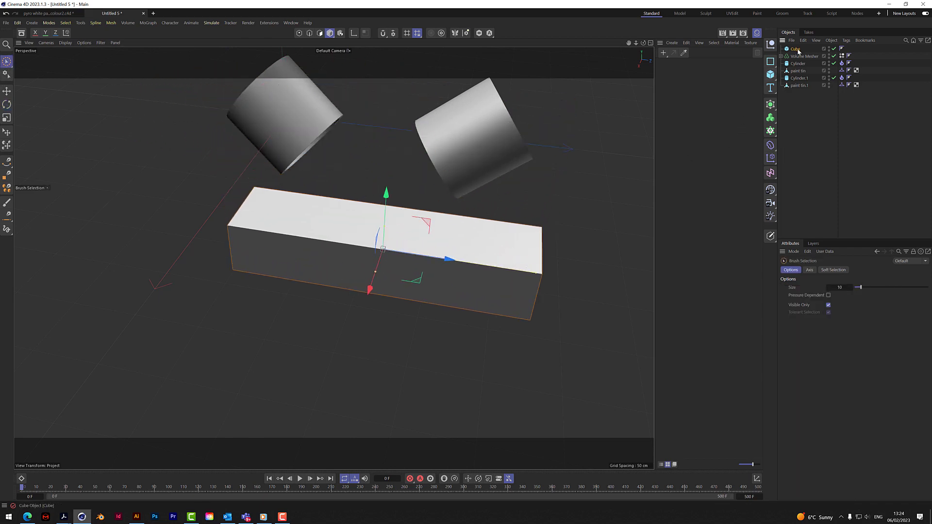
- Duplicate the block as a smaller inner copy, raise it to about Y -159 cm and subtract it from the original with a Boole
ctrl+drag(798, 51, 799, 55)
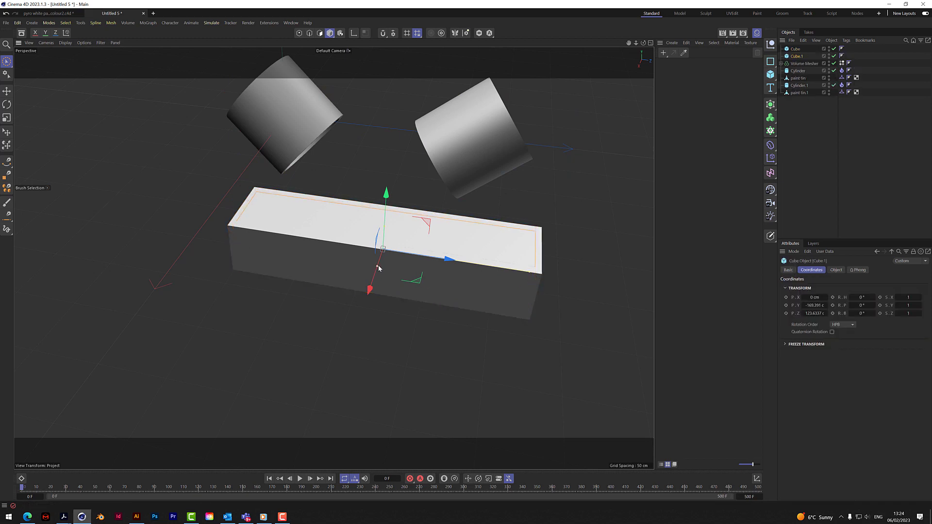
drag(386, 194, 391, 185)
drag(771, 104, 847, 161)
drag(795, 56, 799, 63)
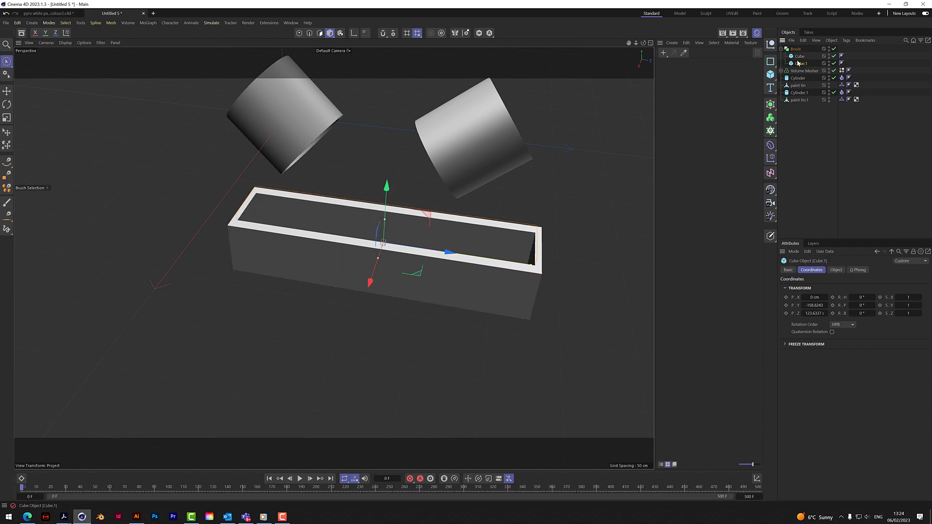
- Merge the Boole into a single mesh with Connect Objects + Delete and add a Collider tag to it
right_click(796, 50)
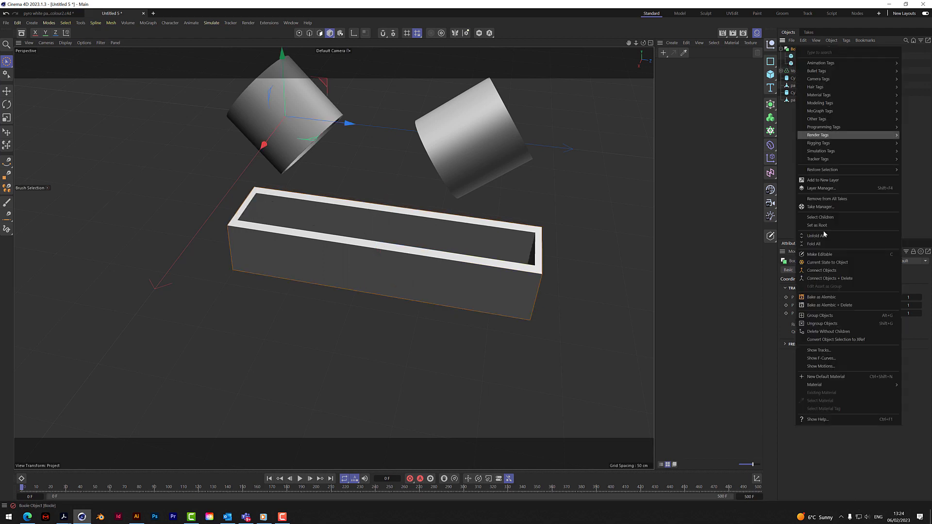
click(831, 278)
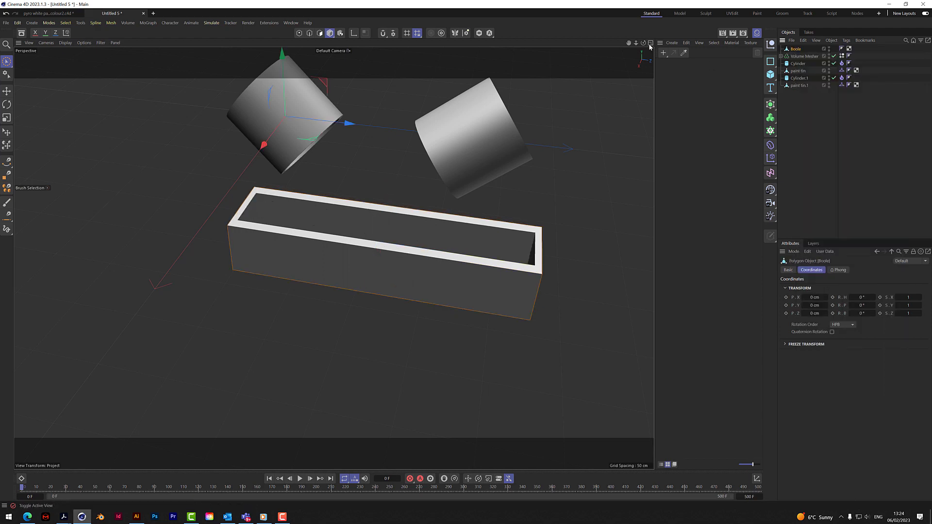
drag(643, 43, 333, 256)
right_click(798, 49)
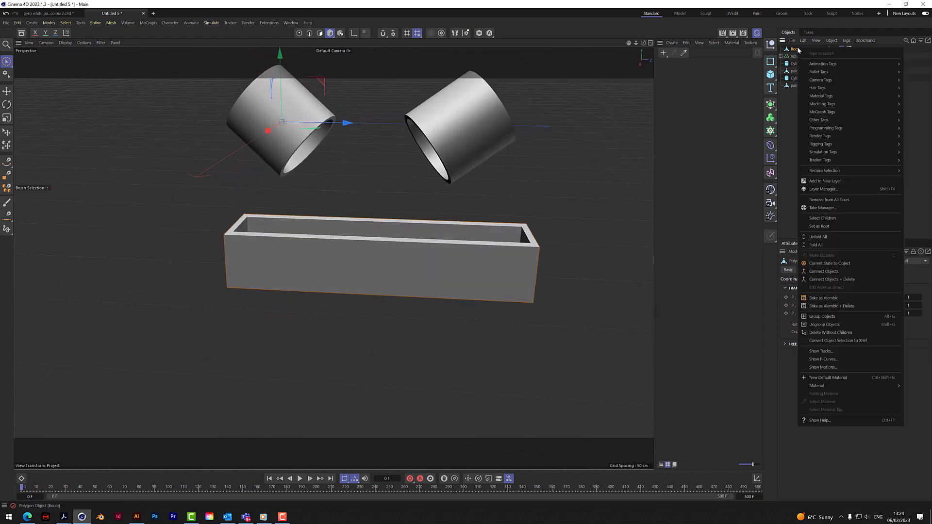
mouse_move(821, 154)
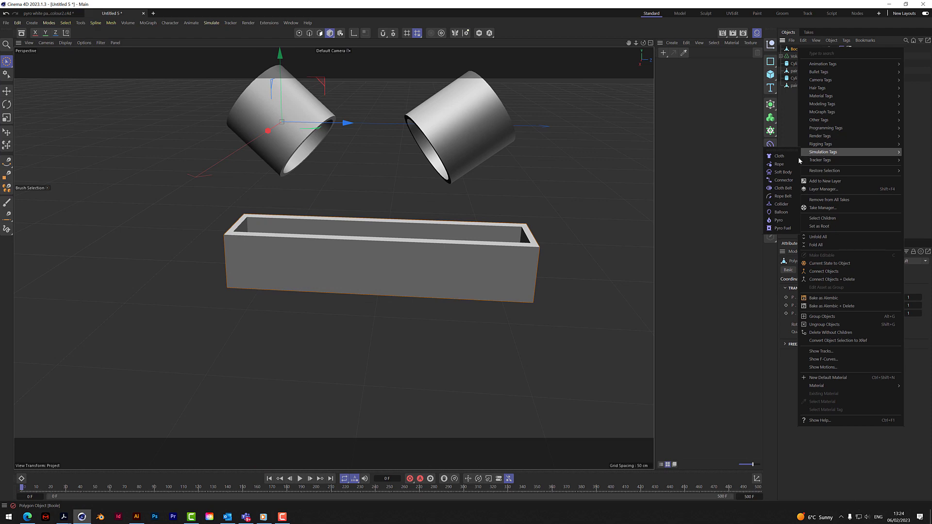
click(782, 204)
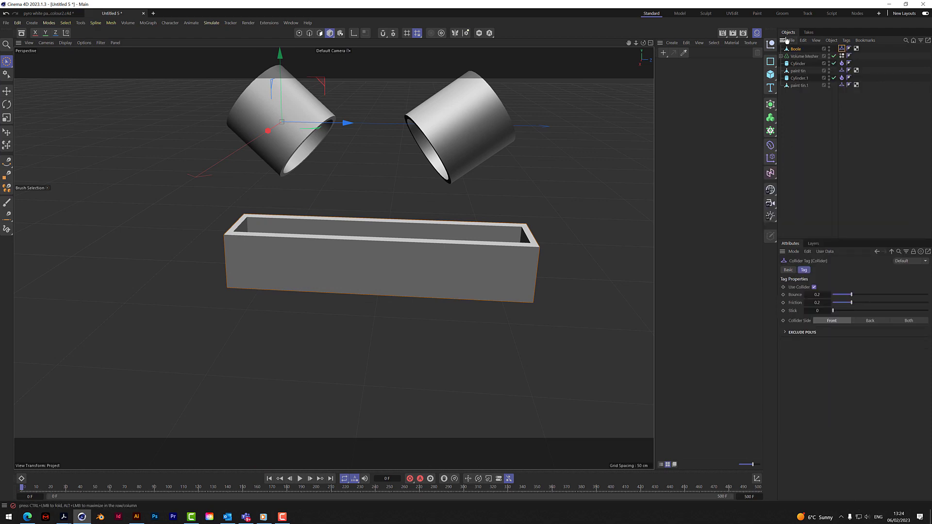
- Rename the hollowed Boole mesh as "trough"
double_click(796, 49)
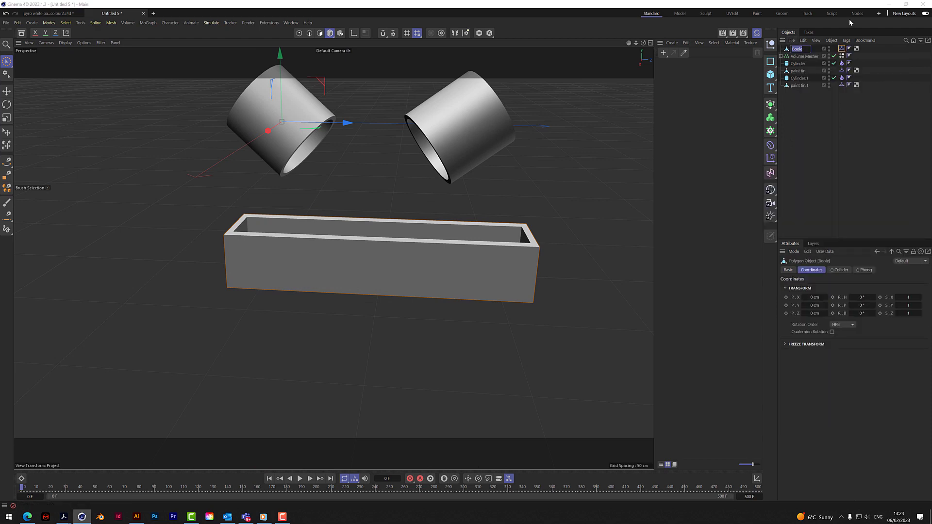
text(trough)
key(Return)
- Scale the trough up uniformly to roughly one and a half times its size and show the four-view layout
drag(643, 42, 334, 258)
key(t)
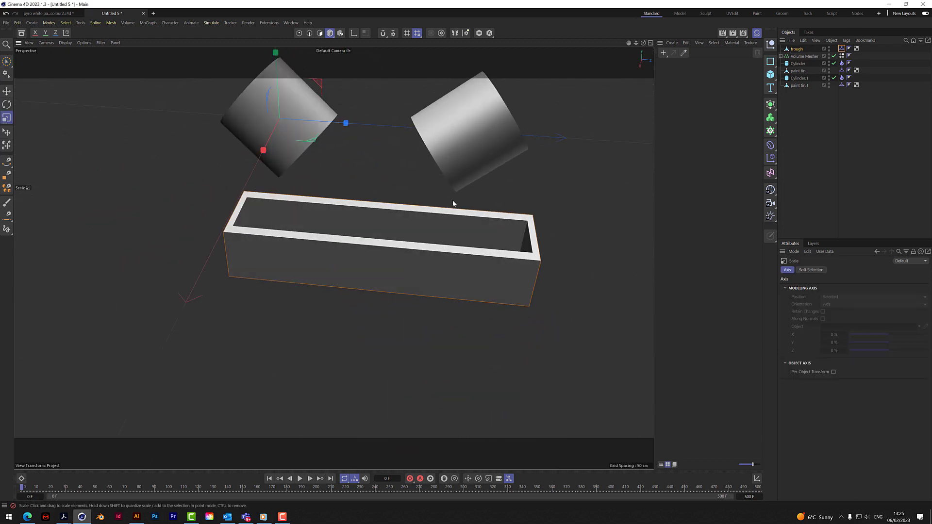
drag(547, 190, 641, 192)
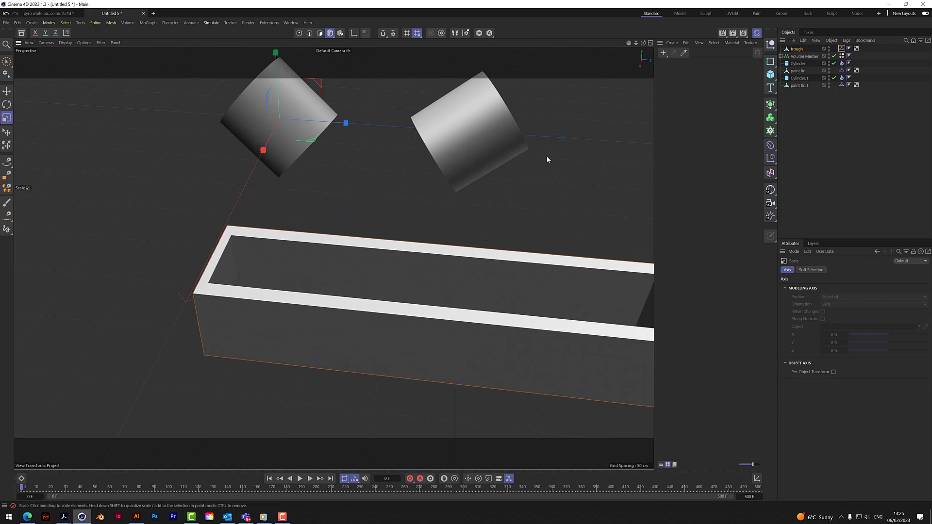
click(650, 43)
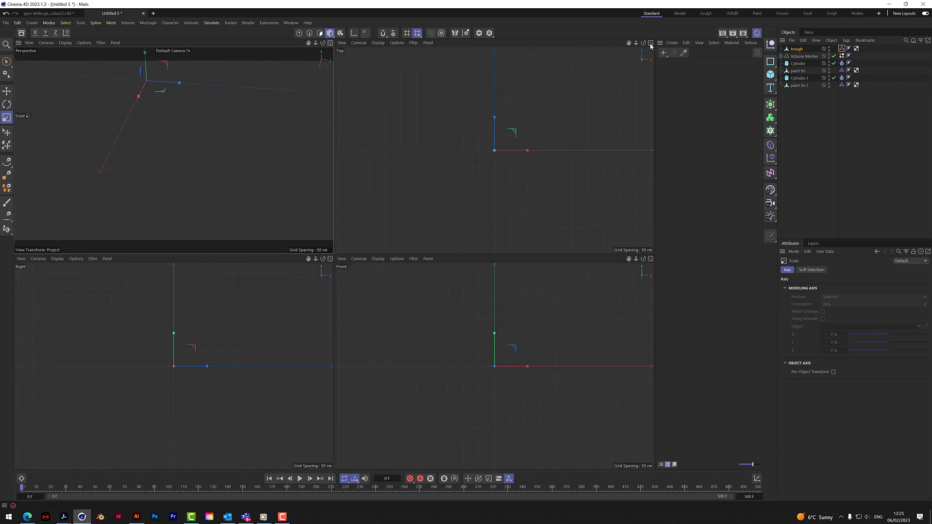
- Move the trough to about X -8.4 cm, Z -77.9 cm so it sits centred beneath both tins, and return to the perspective view
alt+middle_drag(502, 91, 493, 150)
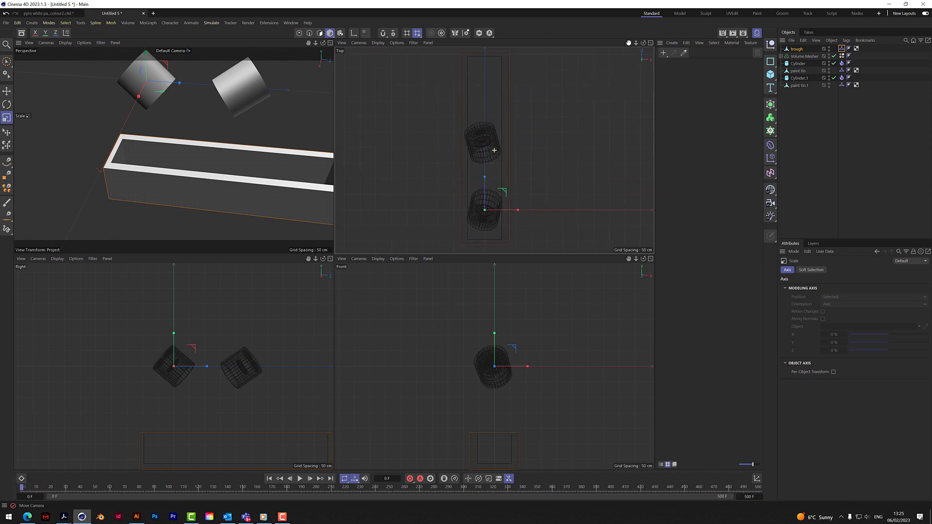
click(6, 61)
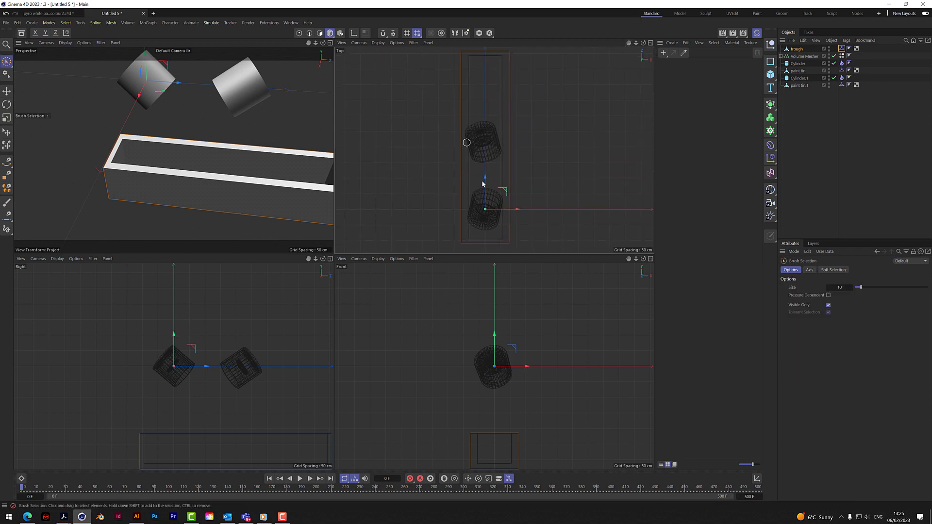
click(485, 211)
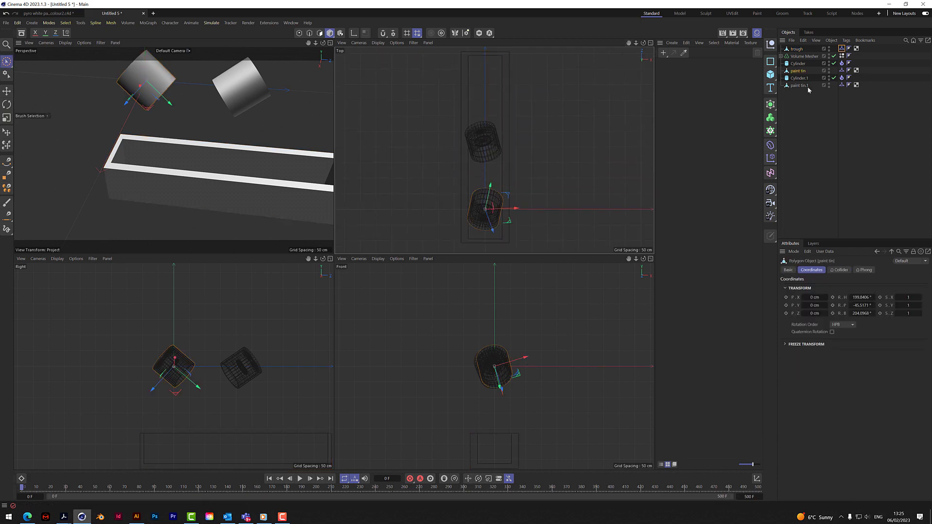
click(796, 49)
drag(485, 181, 515, 236)
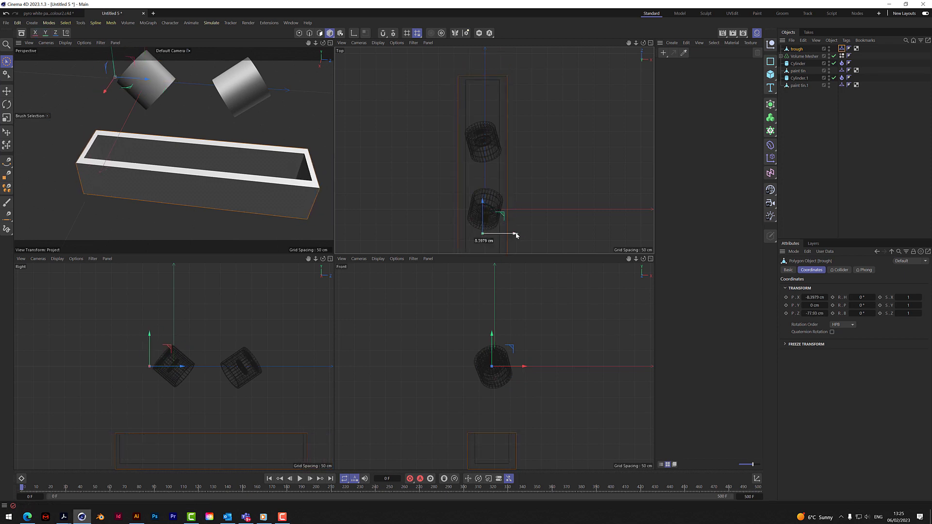
key(F1)
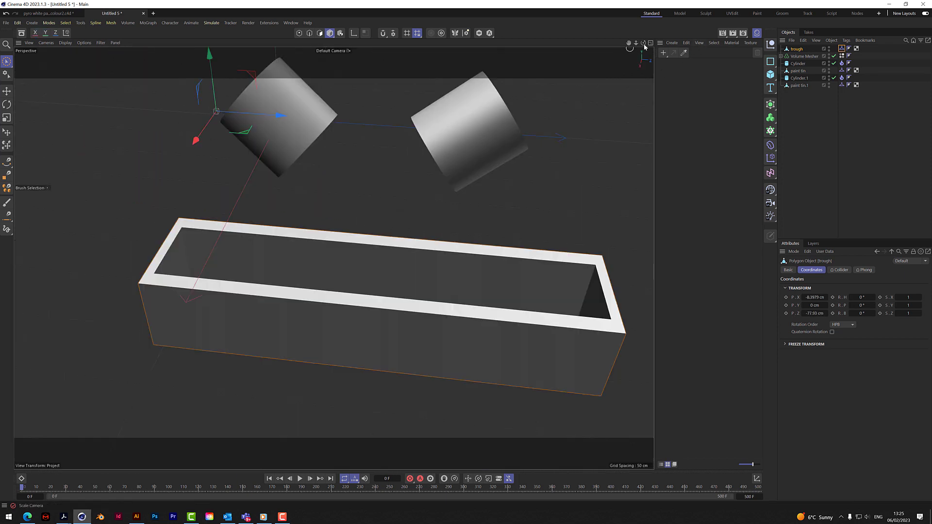
drag(636, 43, 607, 22)
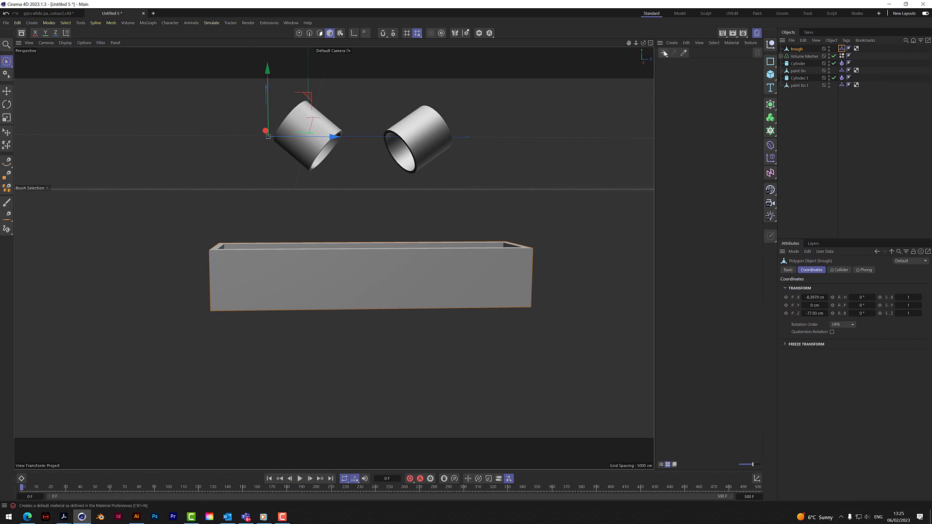
- Create a yellow material with hue 51°, saturation 98% and value 100%, and apply it to the paint tin
double_click(663, 77)
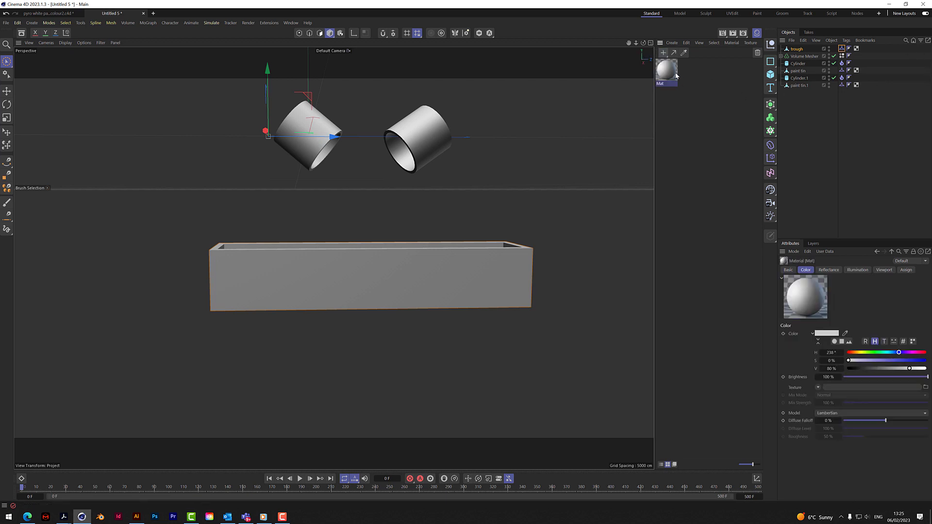
click(859, 353)
click(923, 361)
click(924, 368)
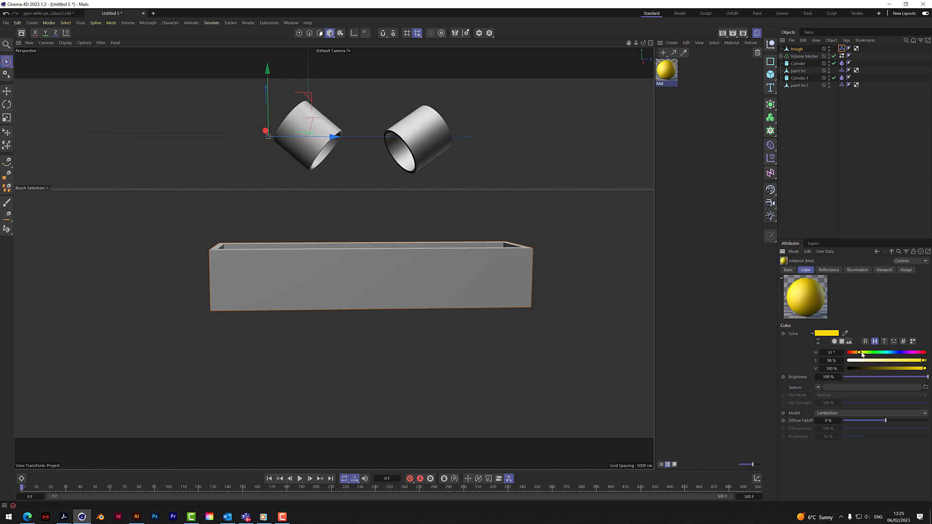
drag(666, 71, 802, 72)
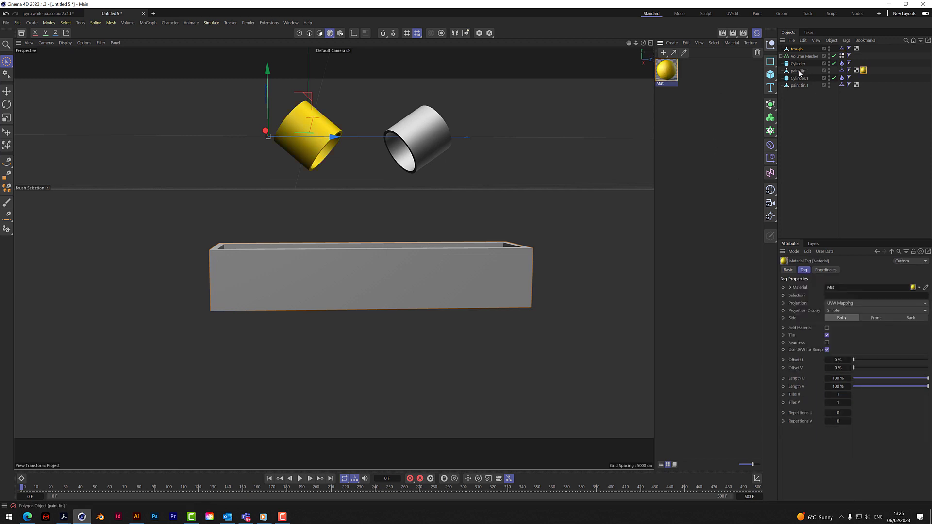
- Create a blue material with hue 231°, saturation 100% and value 100%, and apply it to paint tin.1
click(663, 53)
click(898, 354)
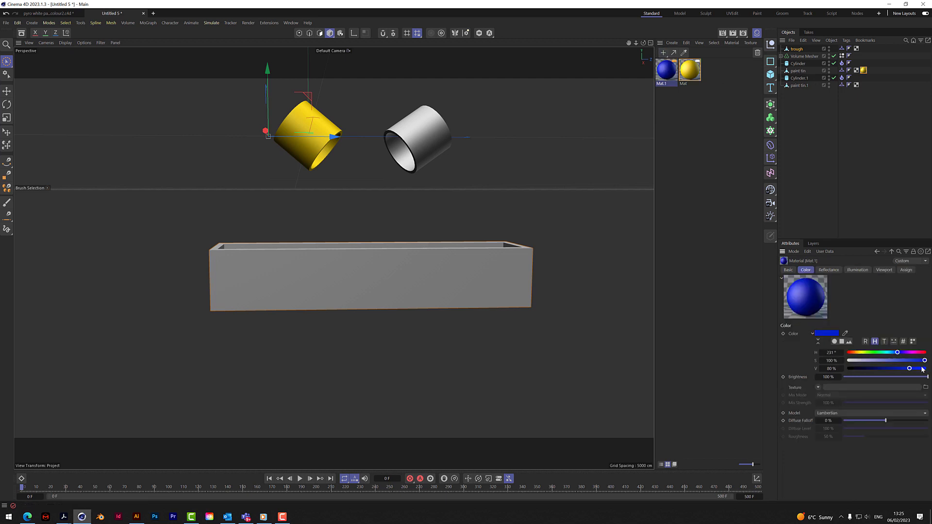
drag(666, 73, 808, 86)
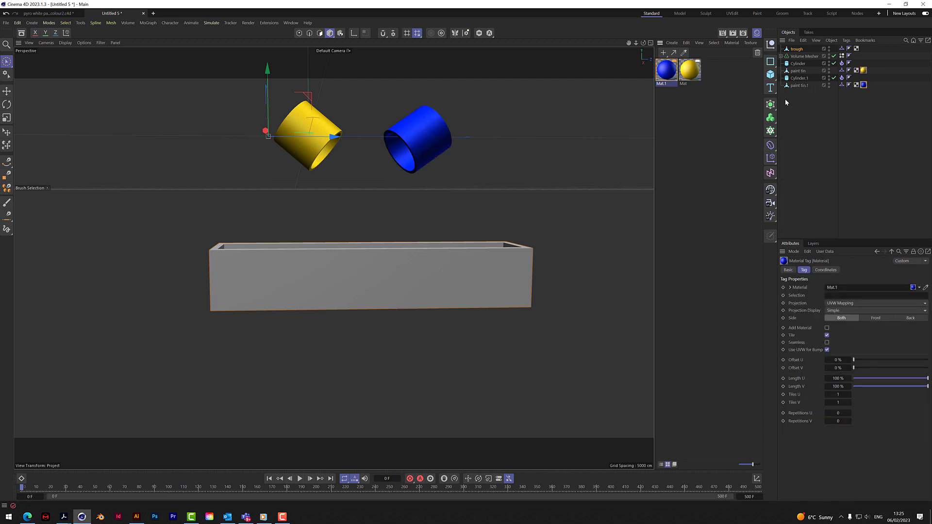
click(829, 124)
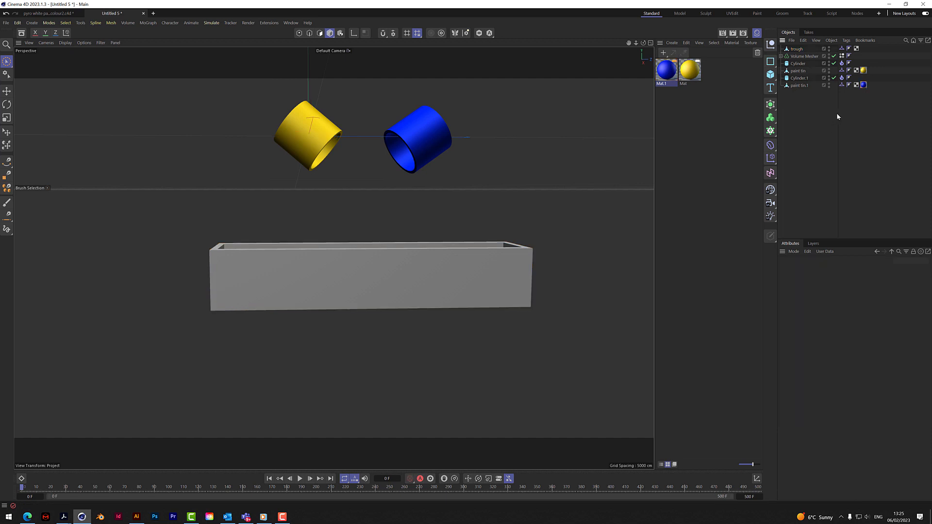
- Delete the Volume Mesher's Vertex Color tag and add a fresh Vertex Color tag to it
click(842, 56)
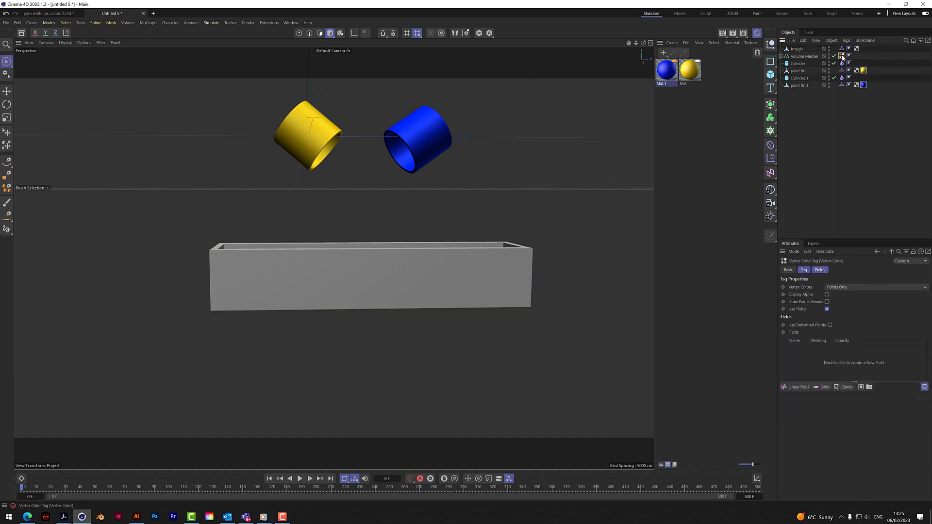
key(Delete)
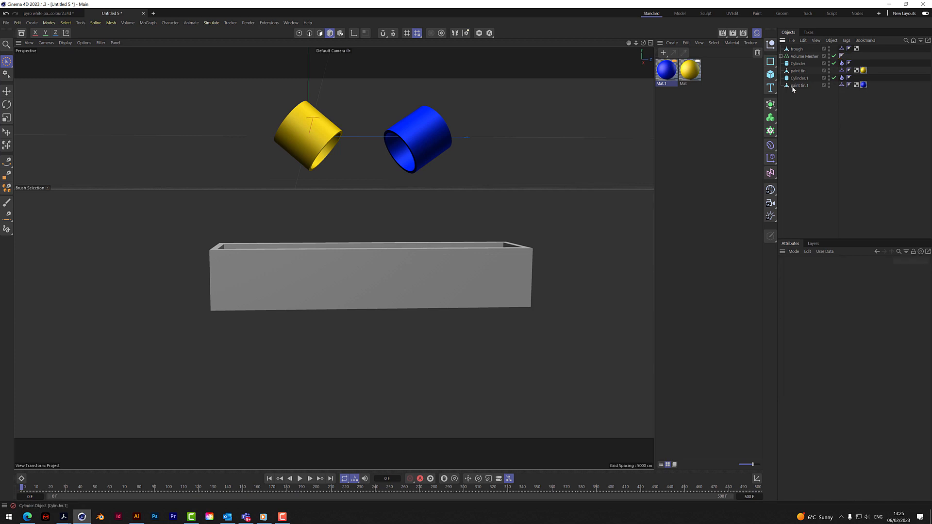
click(808, 56)
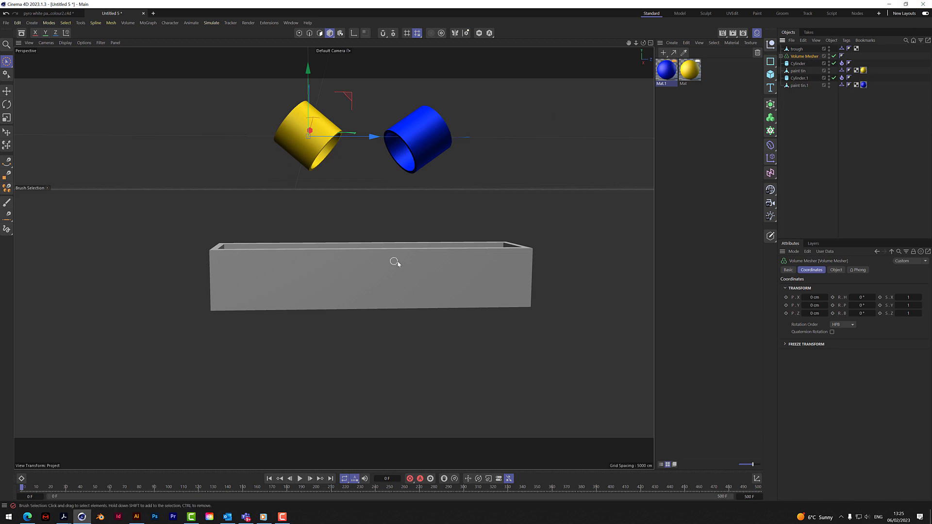
right_click(807, 56)
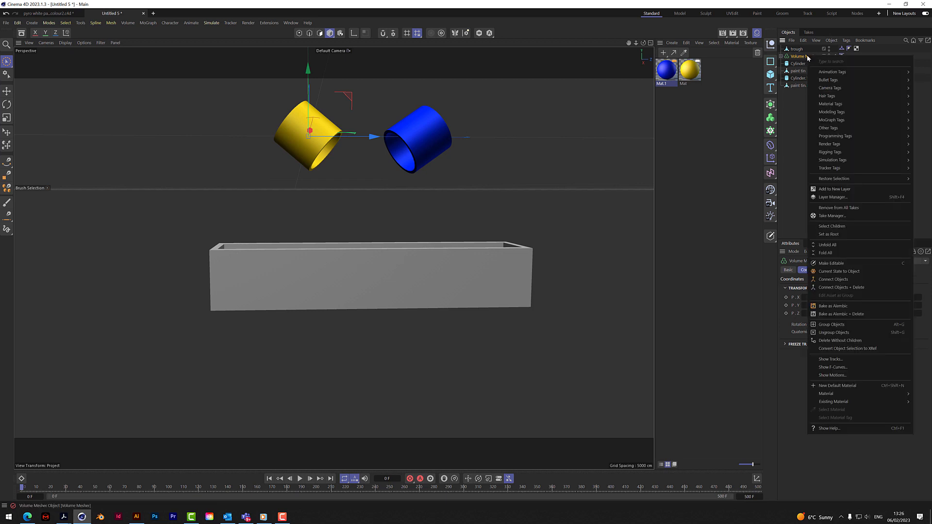
mouse_move(829, 131)
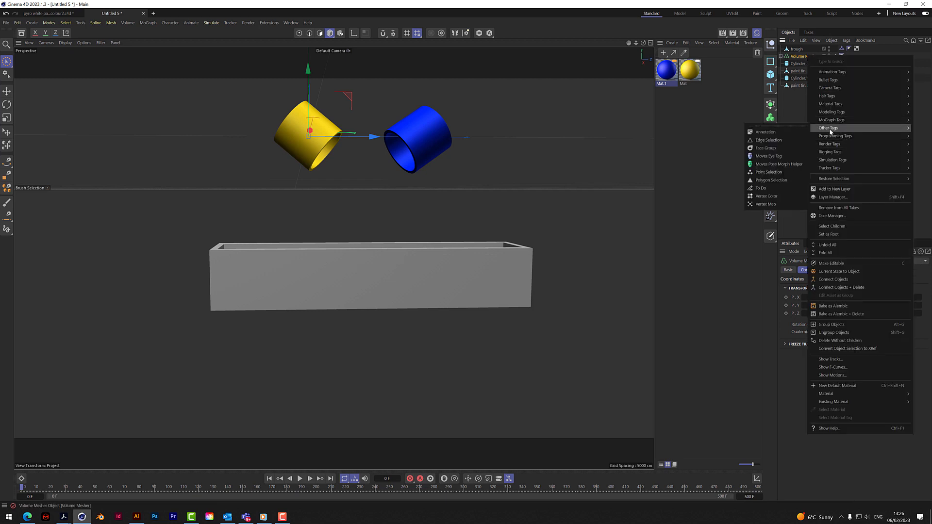
click(766, 197)
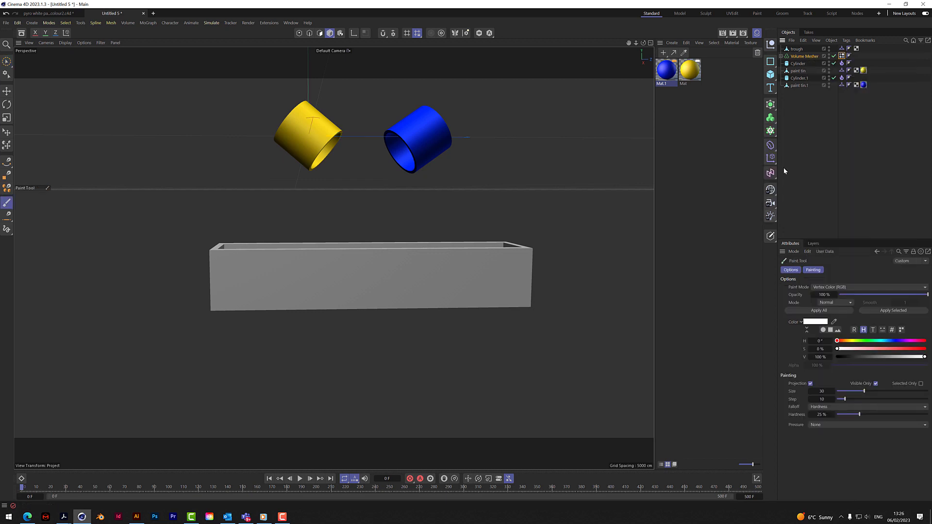
- Add the Pyro object under the Volume Builder as a field in the Volume Mesher's Vertex Color tag
click(842, 55)
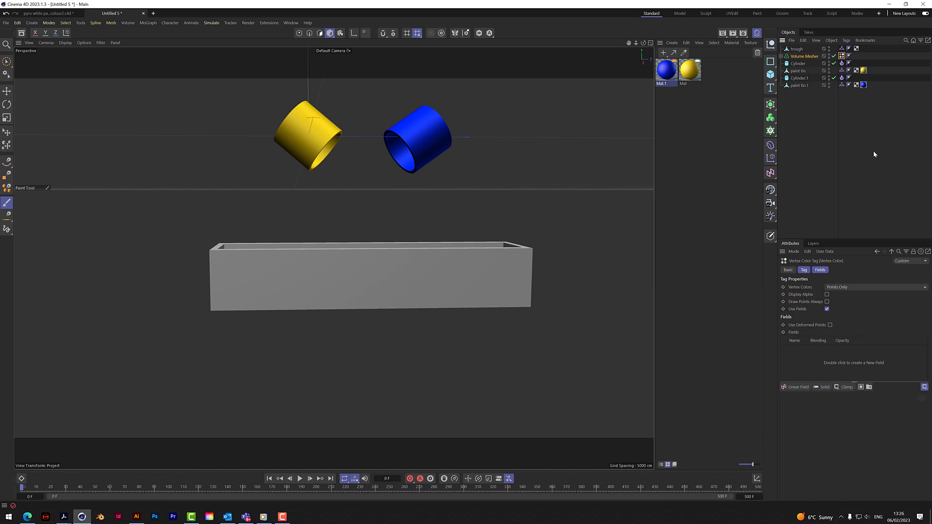
click(781, 56)
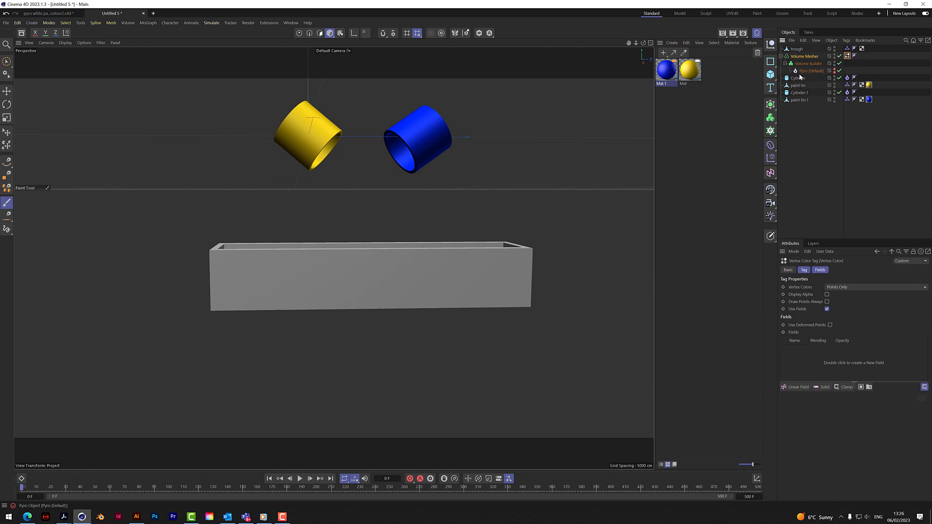
drag(805, 70, 803, 368)
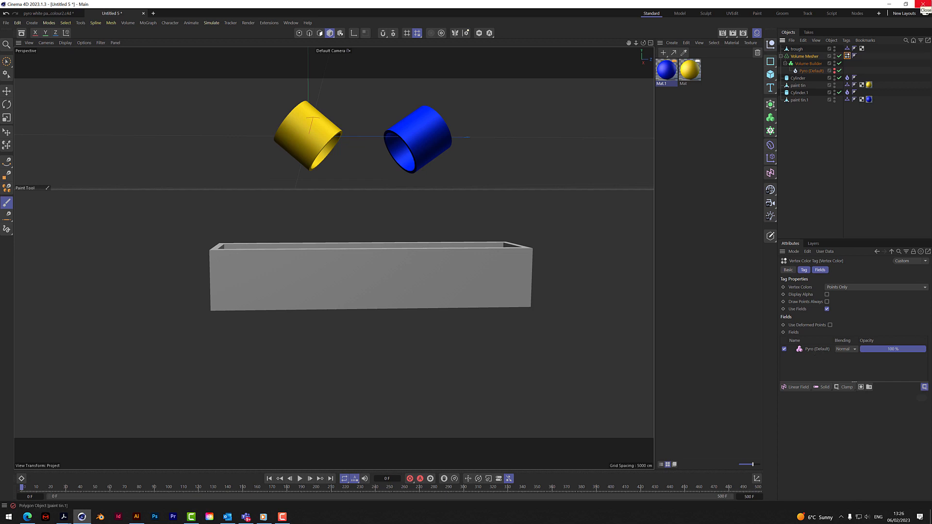
- Copy the yellow material's colour into the density colour of the first Cylinder's Pyro tag
click(847, 78)
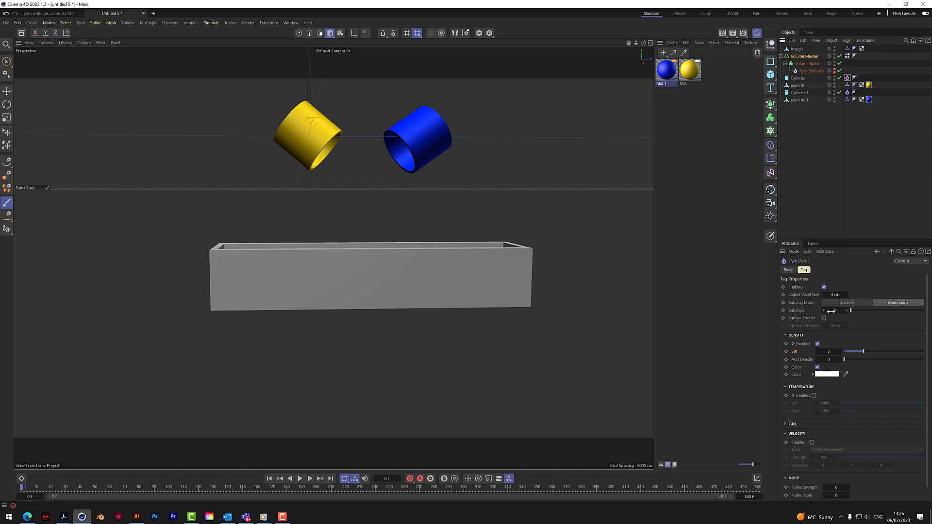
click(688, 70)
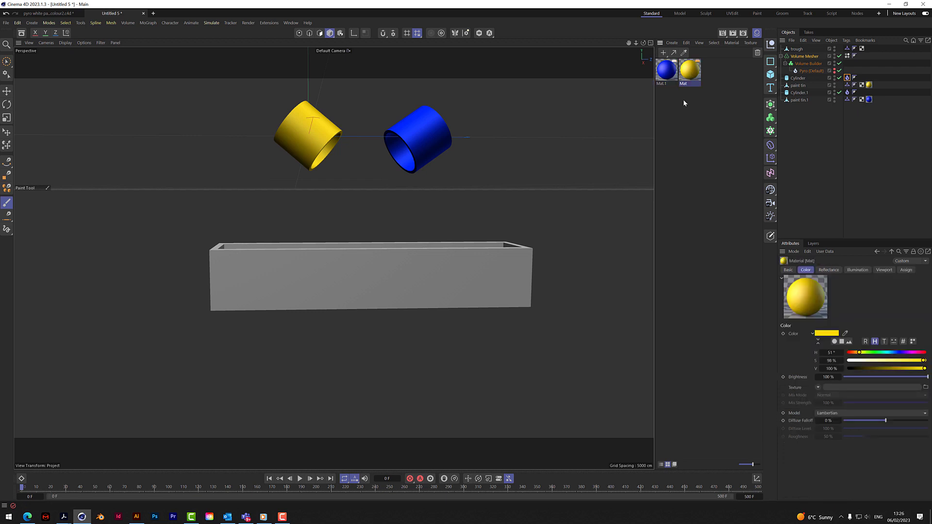
right_click(834, 336)
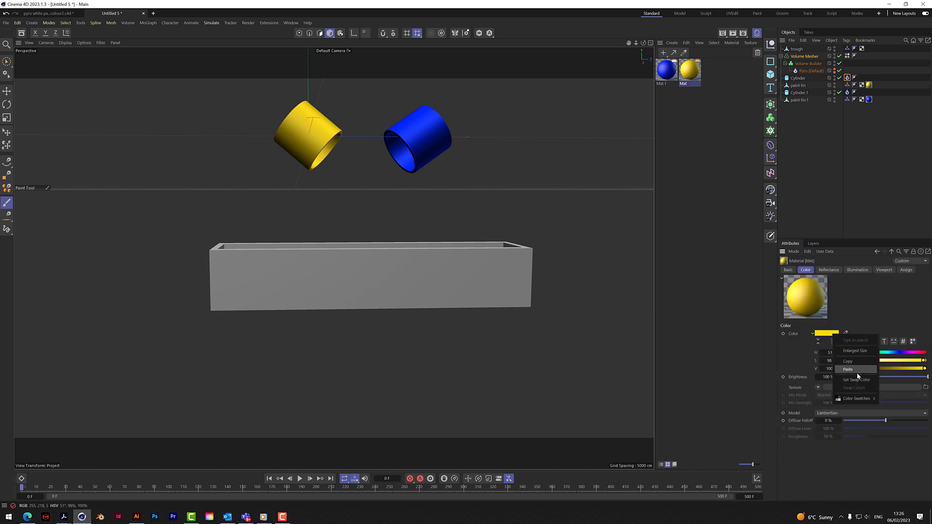
click(850, 362)
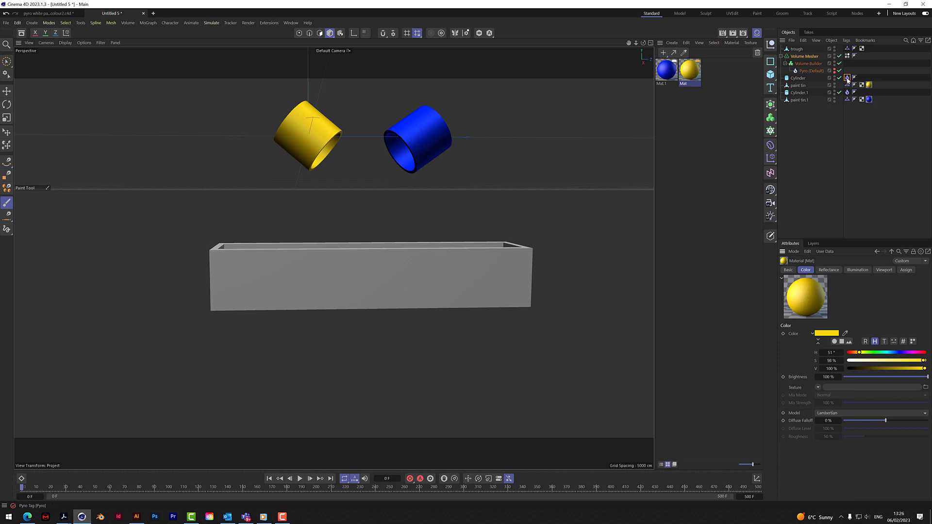
click(847, 77)
right_click(828, 375)
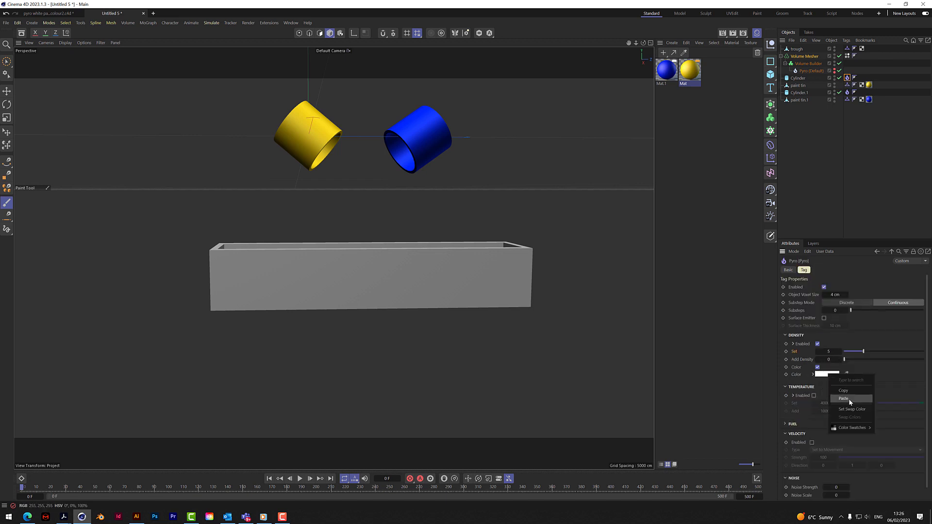
click(848, 400)
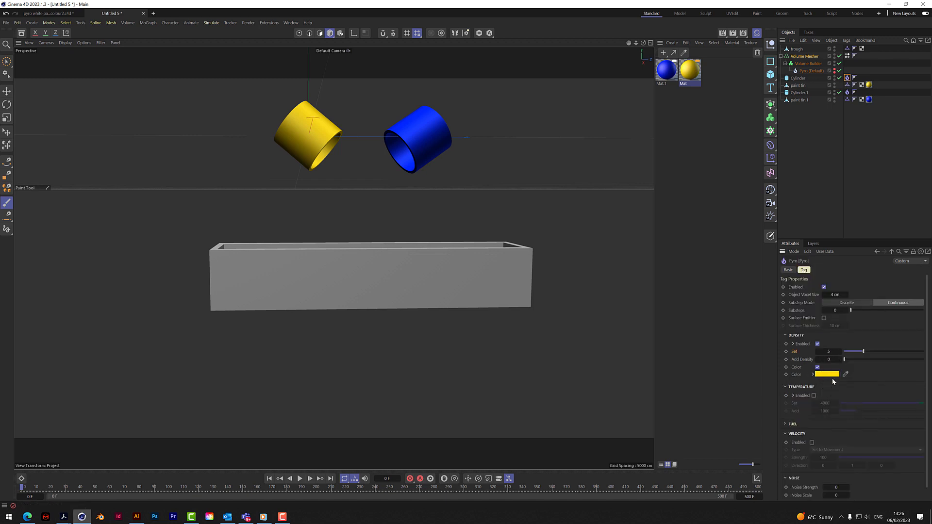
- Copy the blue material's colour into the density colour of Cylinder.1's Pyro tag
click(667, 70)
right_click(829, 333)
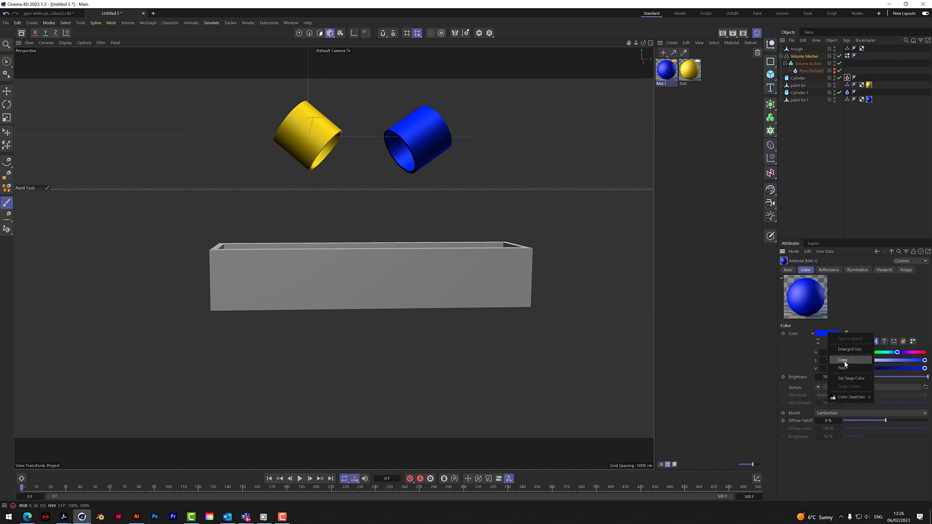
click(844, 362)
click(847, 92)
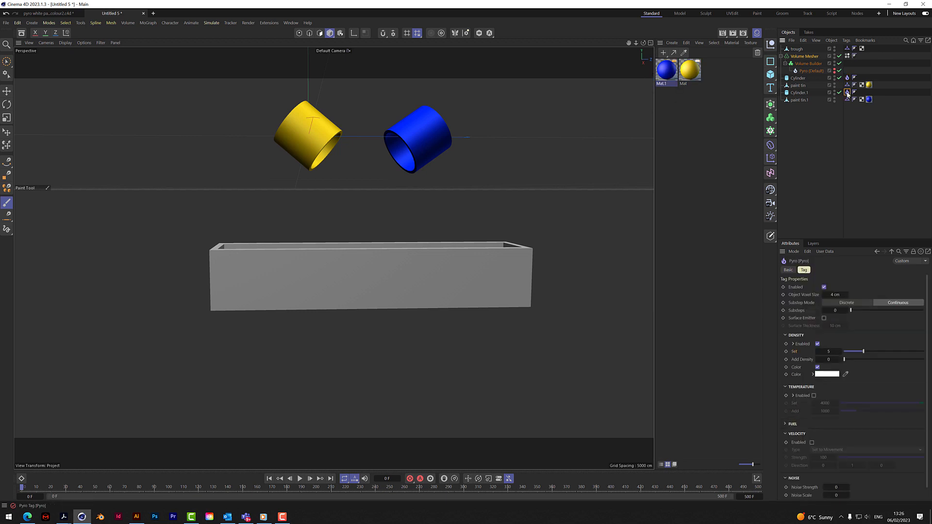
right_click(827, 374)
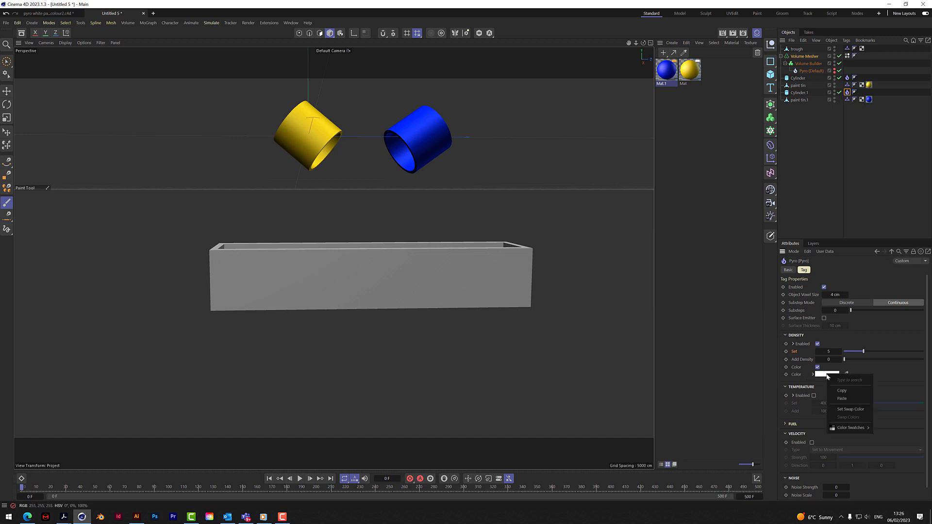
click(844, 398)
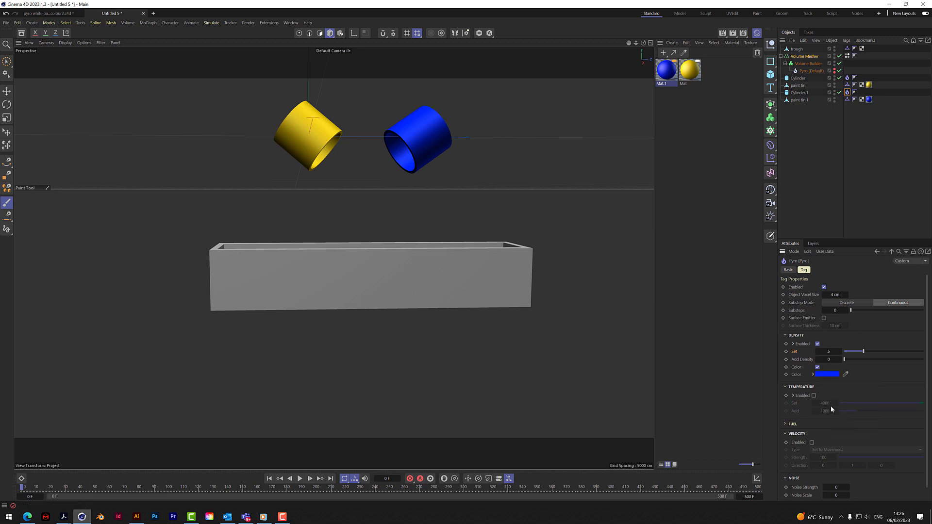
- Review both cylinders' Pyro tags and play the simulation to frame 27 to check the pour from the tins
ctrl+drag(841, 78, 847, 78)
click(848, 78)
click(848, 92)
click(300, 479)
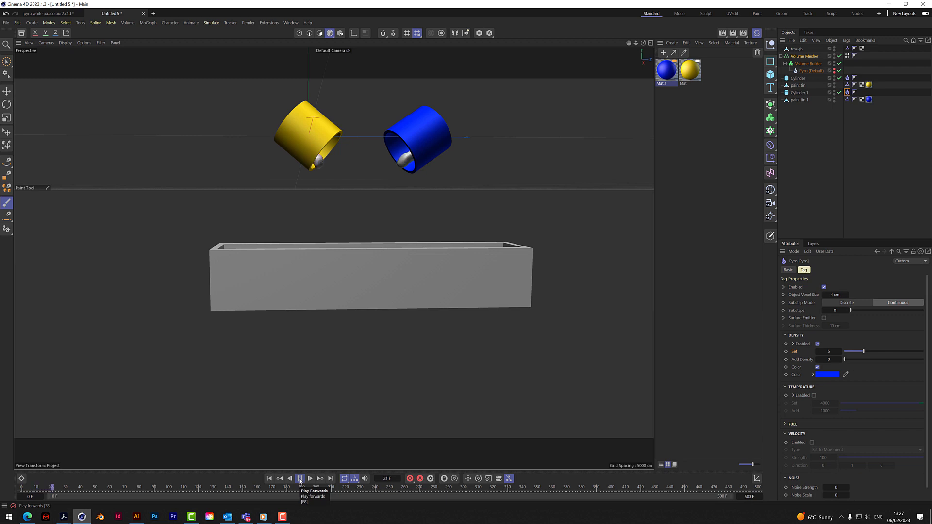
click(299, 479)
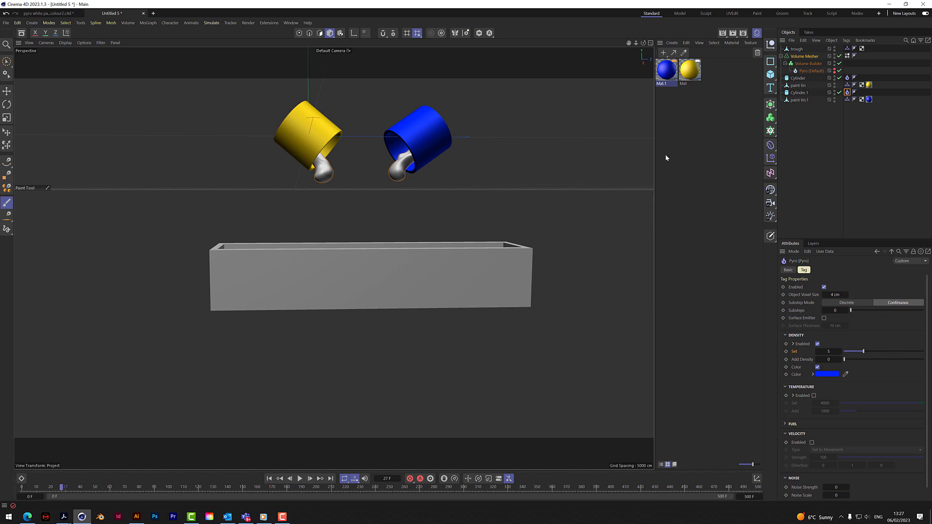
- Create a new material and load the Vertex Map effect shader into its colour texture
click(664, 52)
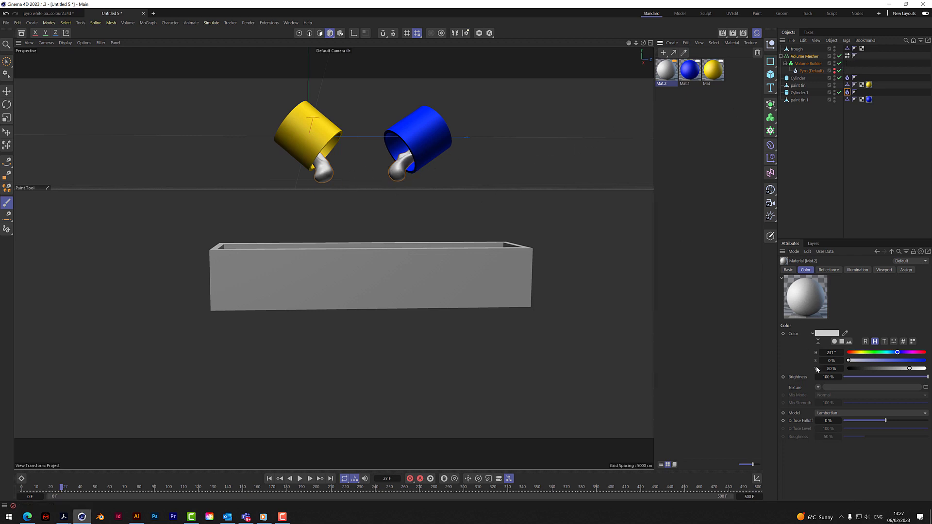
click(819, 388)
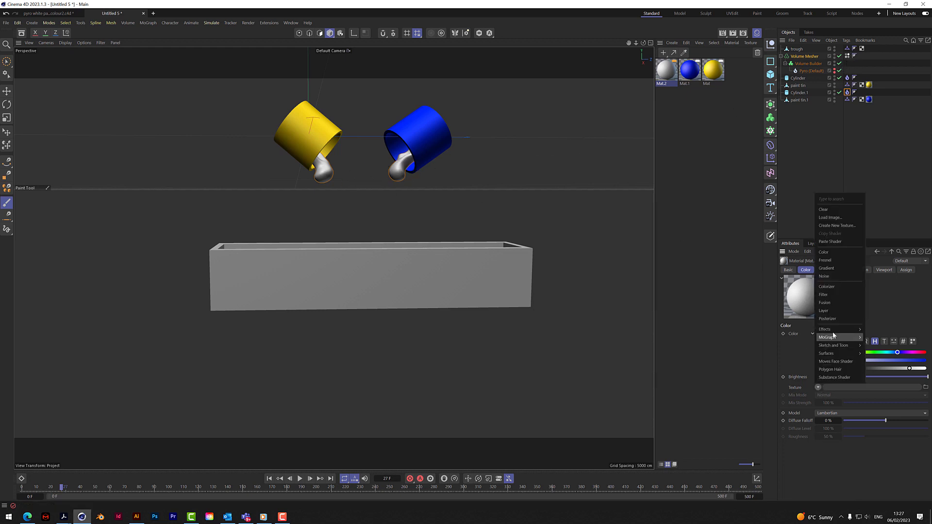
mouse_move(833, 331)
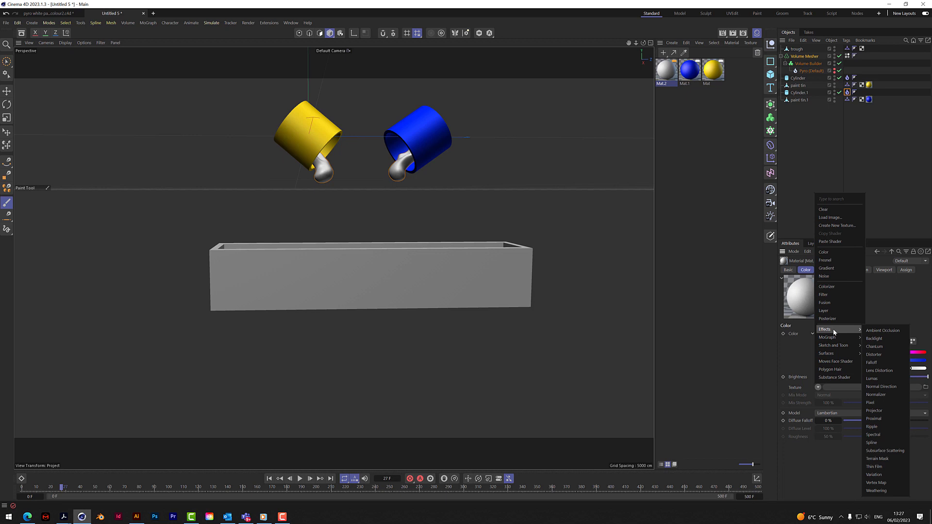
click(879, 482)
- Link the Volume Mesher's Vertex Color tag to the Vertex Map shader and apply the new material to the Volume Mesher
click(874, 387)
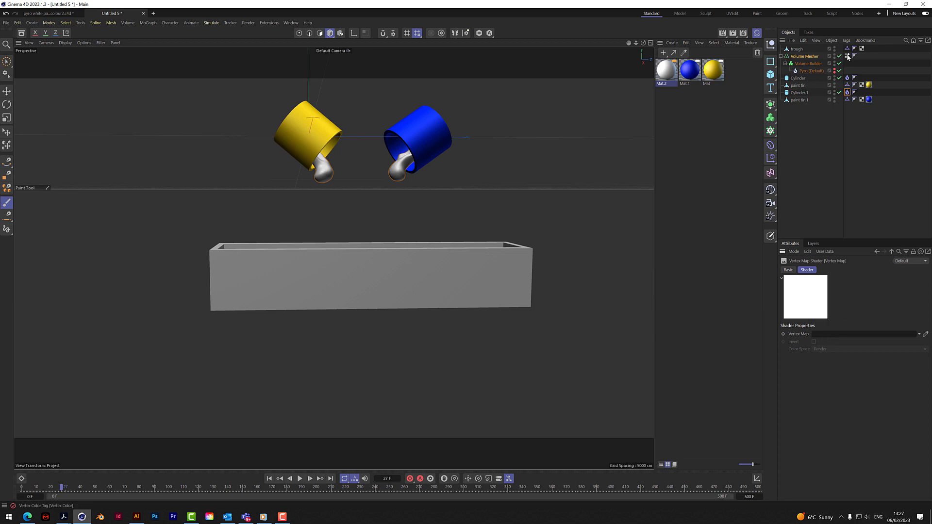
drag(848, 57, 844, 337)
drag(790, 78, 816, 57)
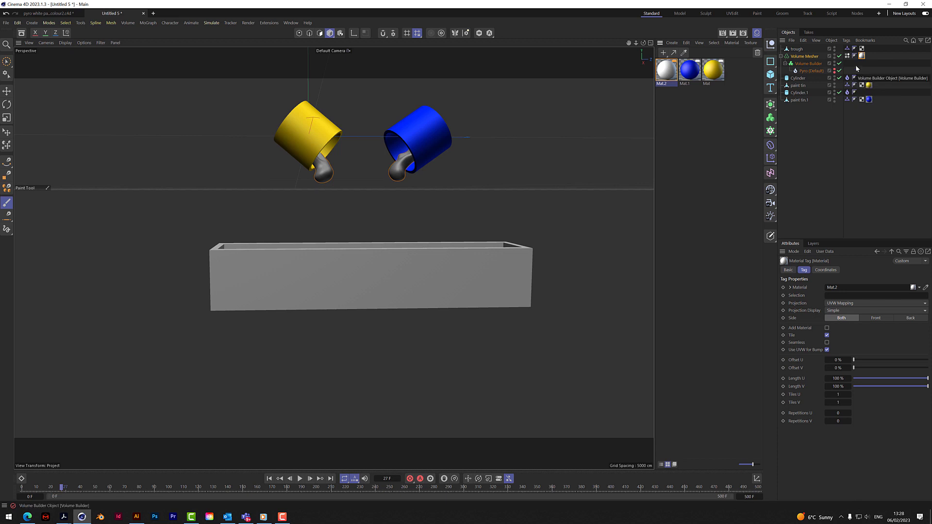
- Set the Color channel to On in the Pyro object's object properties
click(812, 71)
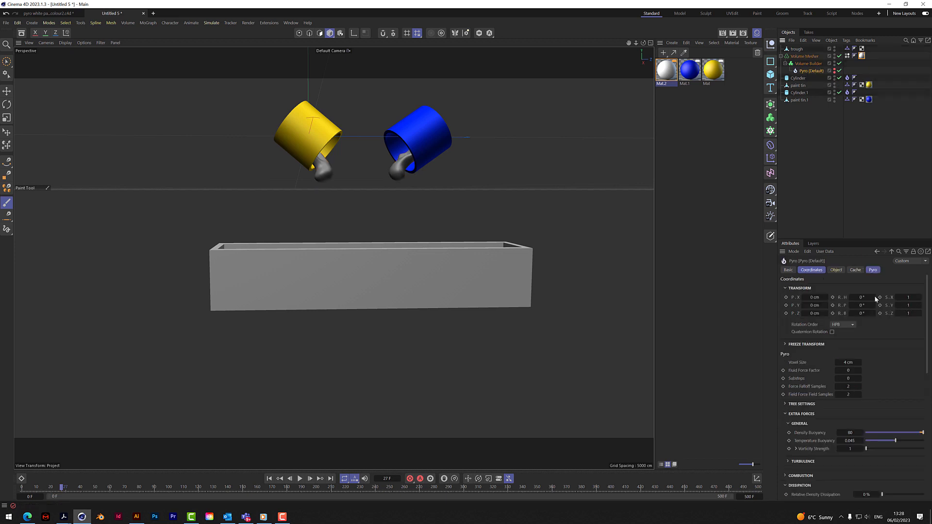
click(836, 270)
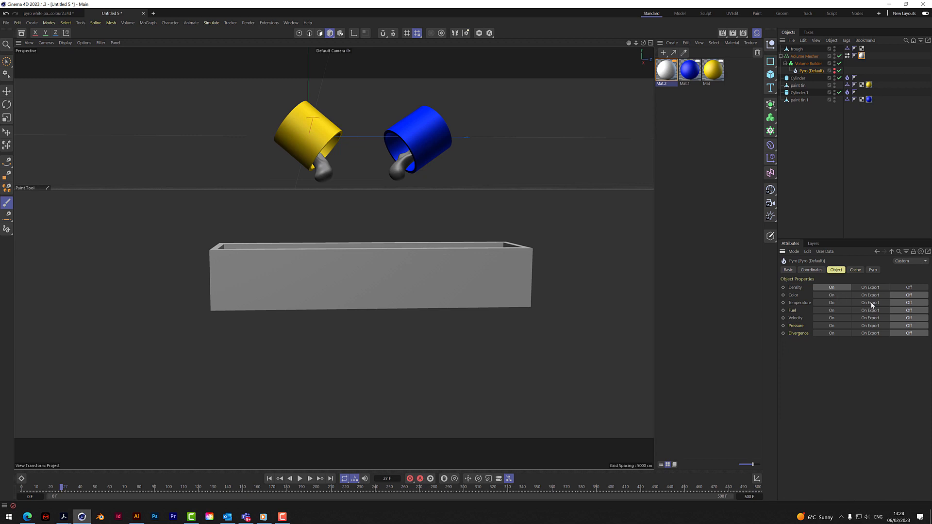
click(838, 295)
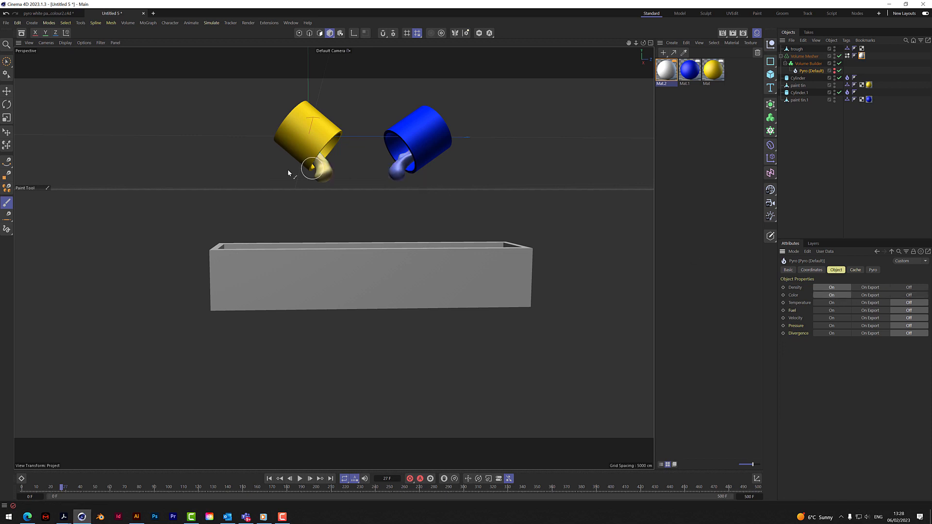
- Inspect the coloured pours up close and replay the simulation from the start to frame 33
scroll(364, 167, up, 6)
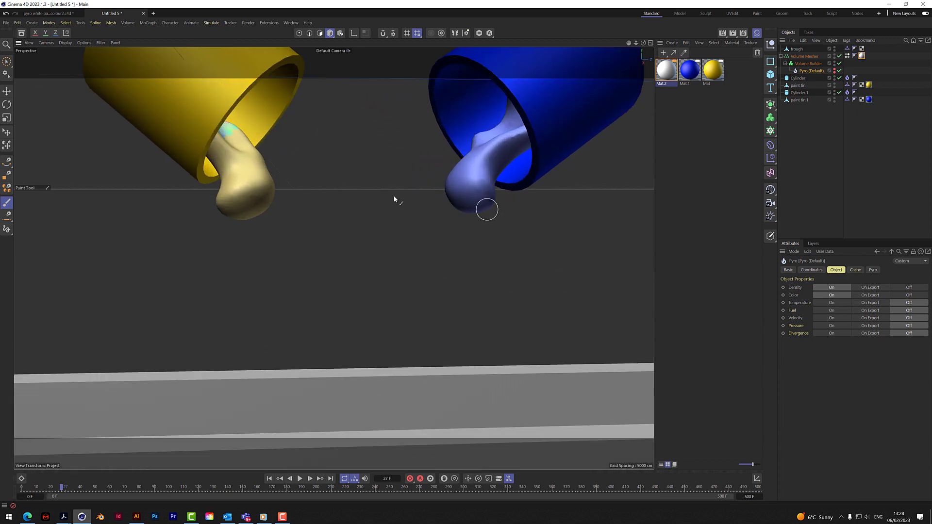
scroll(404, 211, down, 5)
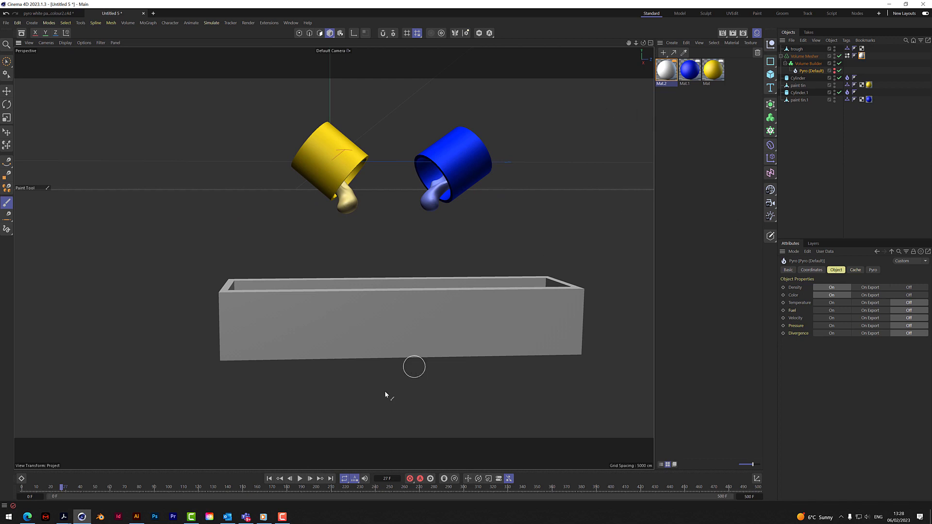
click(270, 479)
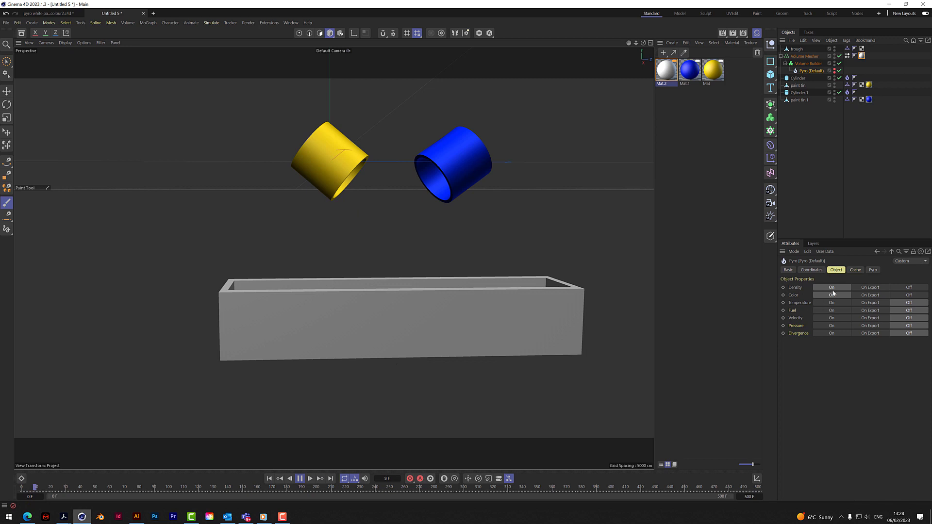
click(299, 479)
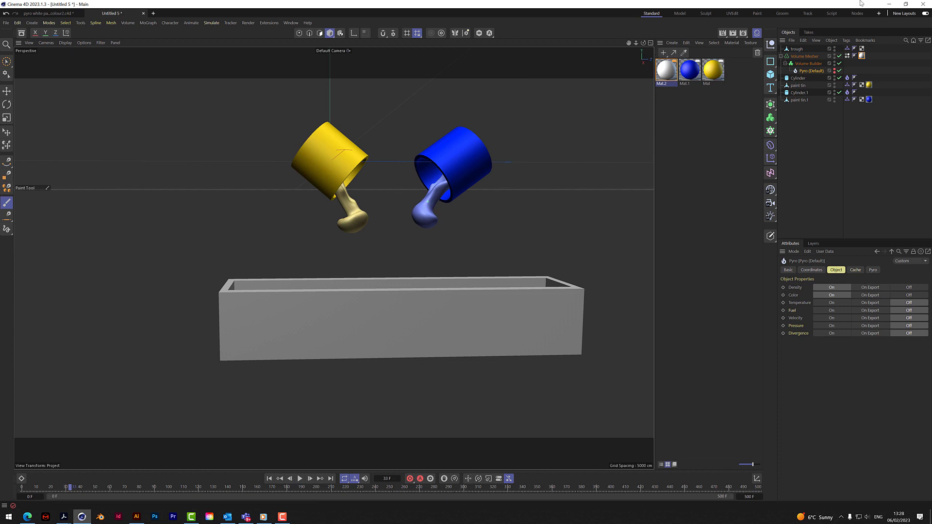
- Add a Curve modifier layer above the Pyro field in the Volume Mesher's Vertex Color tag
click(847, 56)
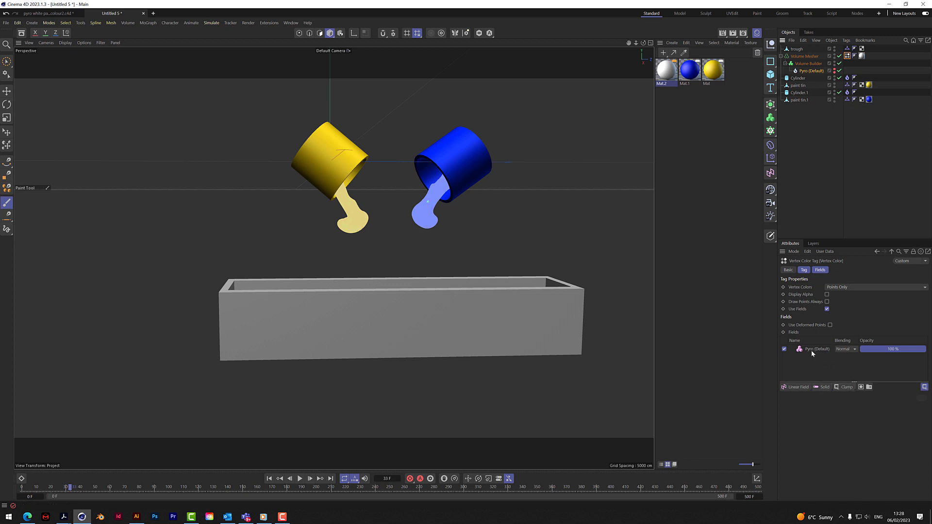
click(847, 388)
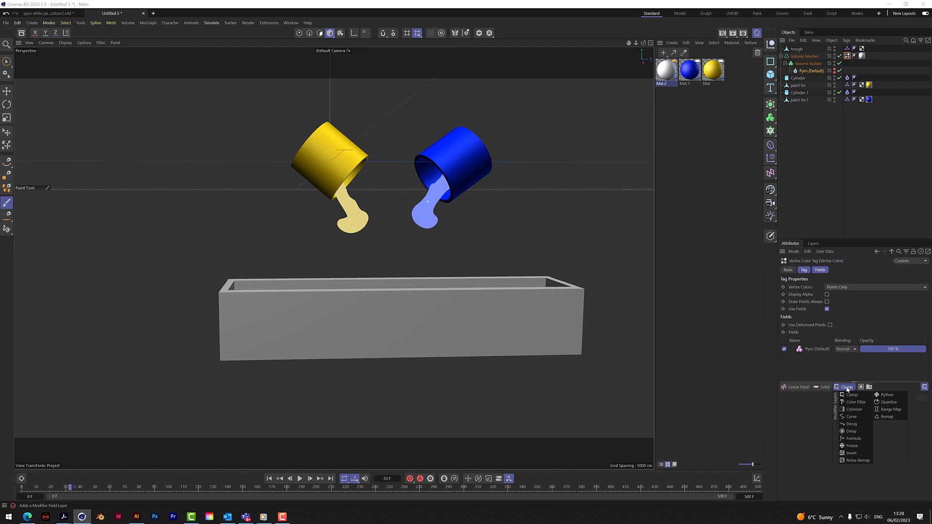
click(851, 417)
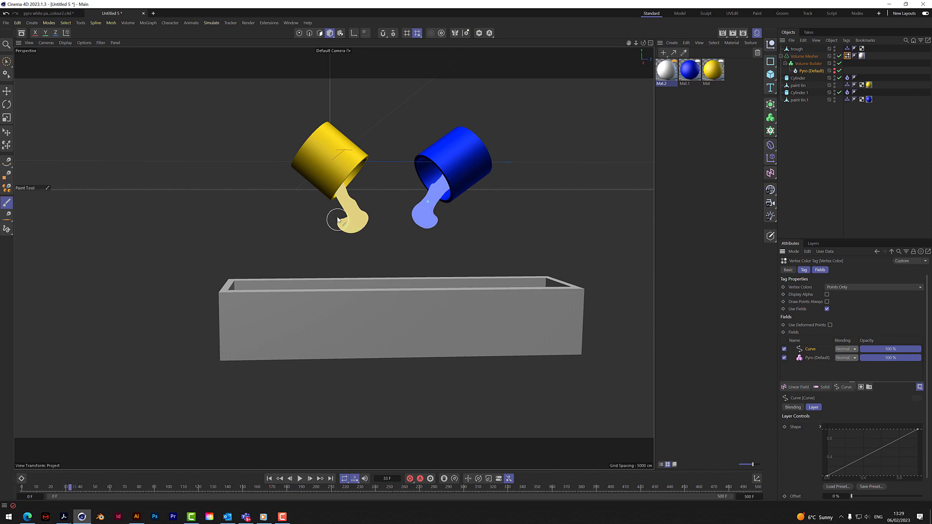
- Move the start point of the Curve layer's shape to about halfway along the horizontal axis
click(828, 477)
drag(832, 478, 869, 478)
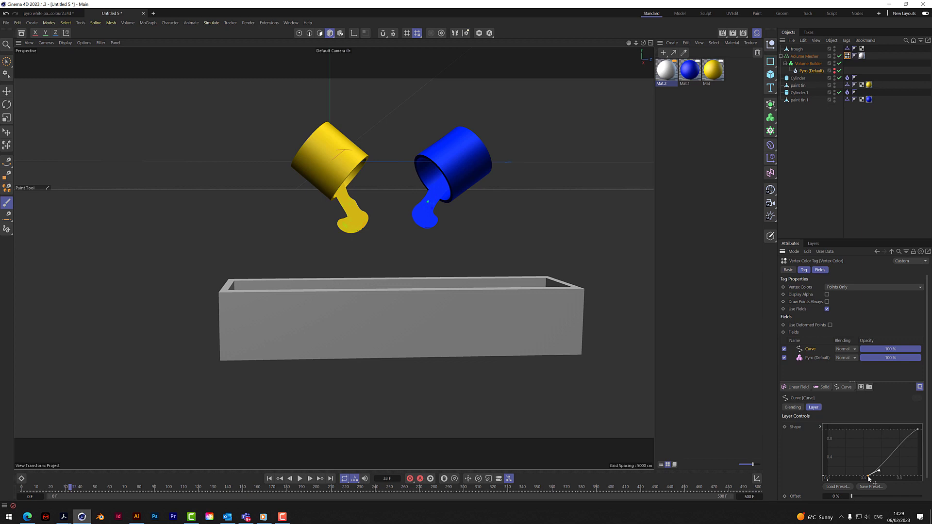
mouse_move(869, 479)
mouse_down()
mouse_move(895, 474)
mouse_move(834, 488)
mouse_move(871, 487)
mouse_up()
- Replay the simulation from the start to frame 37 and render the active view to check the paint colours
mouse_move(643, 42)
mouse_down()
mouse_move(719, 45)
mouse_move(641, 35)
mouse_up()
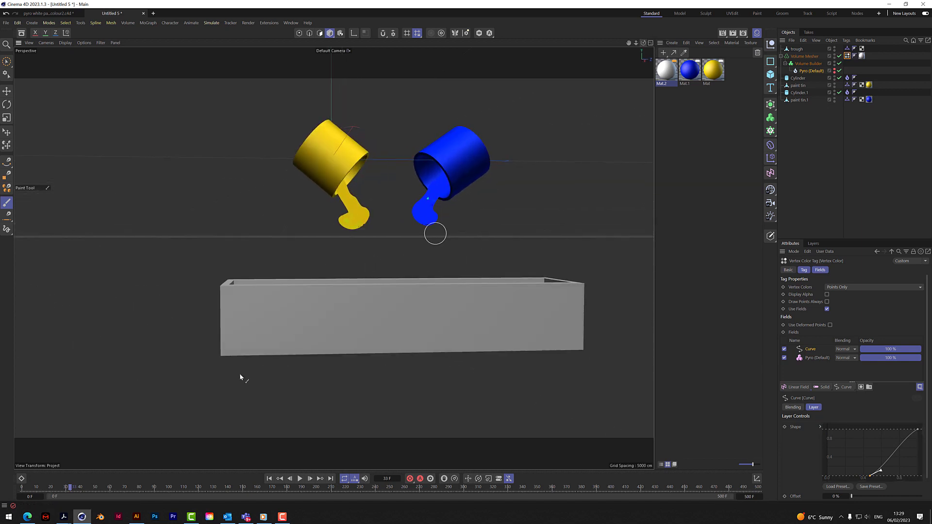
click(270, 479)
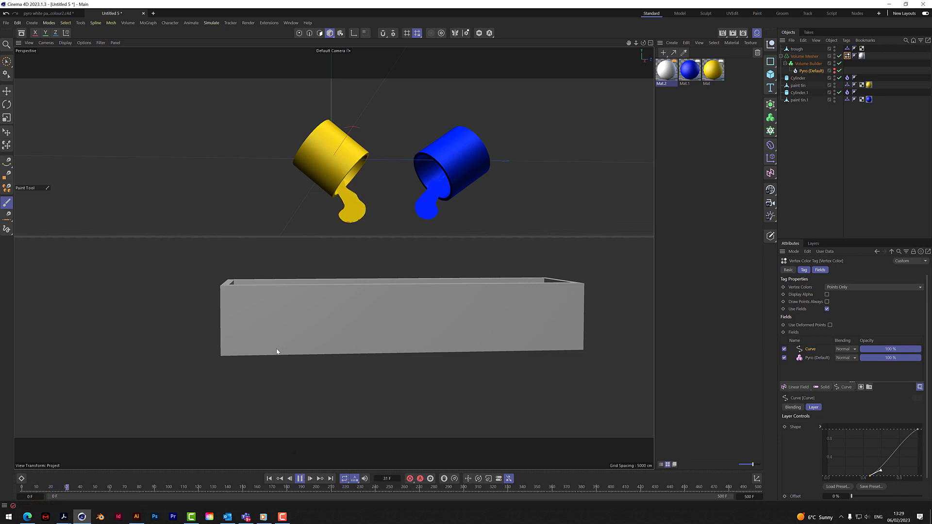
click(300, 478)
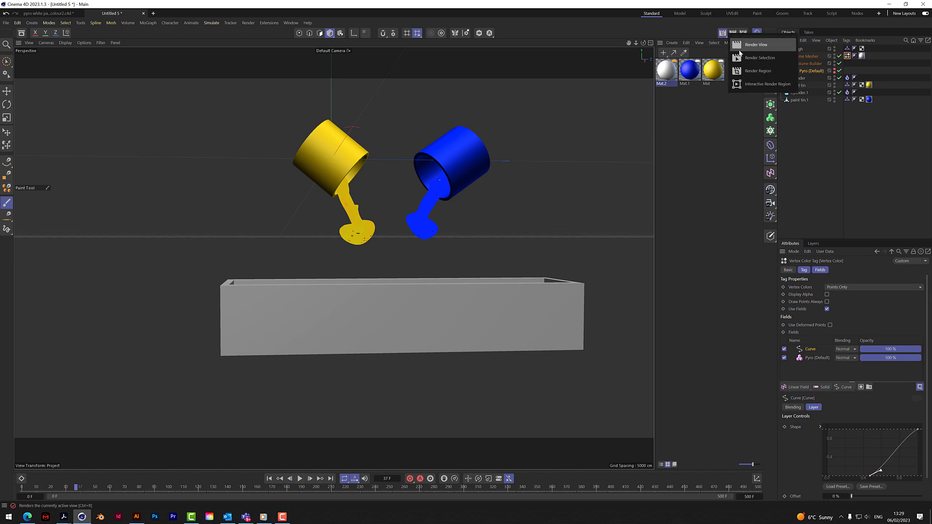
click(724, 33)
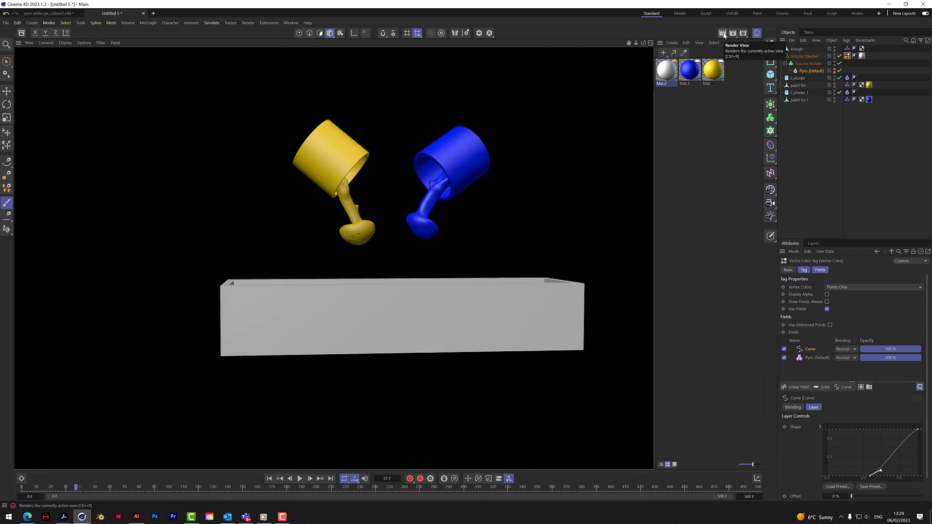
- Deselect everything and examine the yellow and blue pours up close from several angles
click(797, 157)
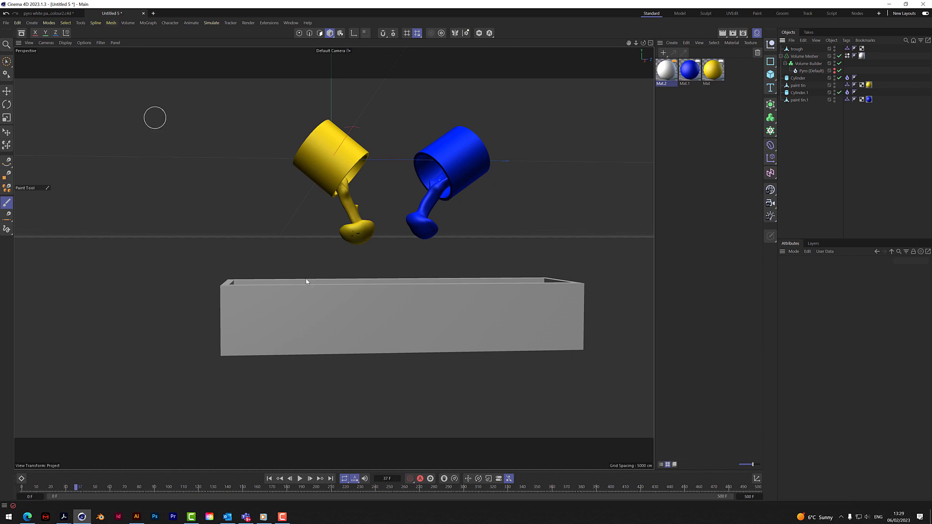
scroll(403, 228, up, 5)
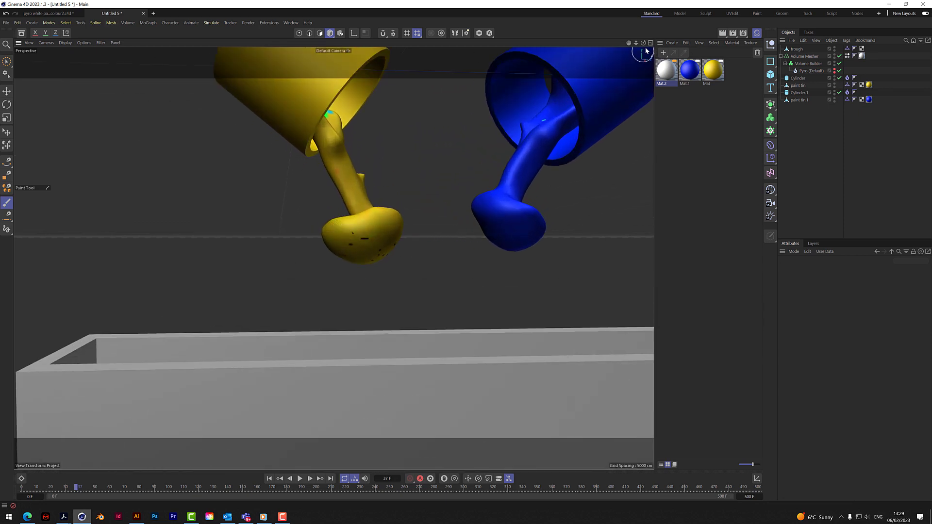
drag(643, 43, 697, 27)
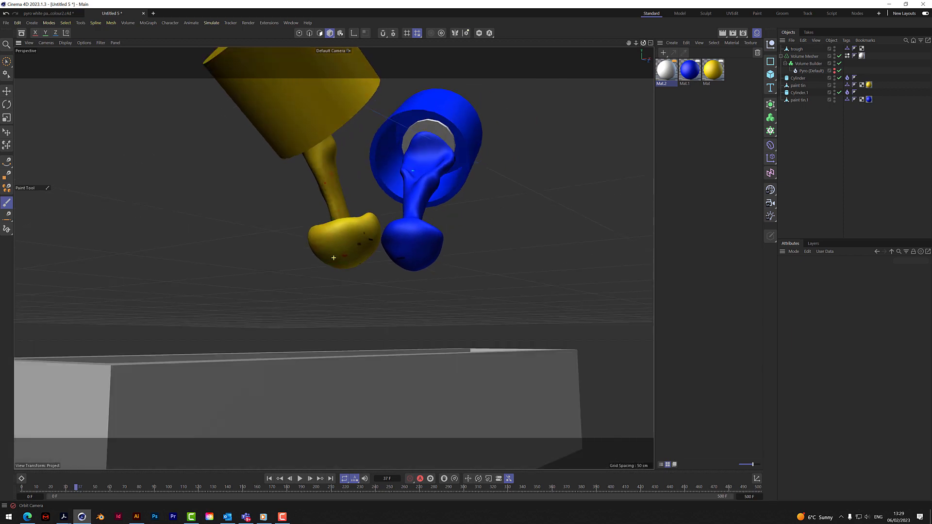
alt+drag(334, 258, 583, 151)
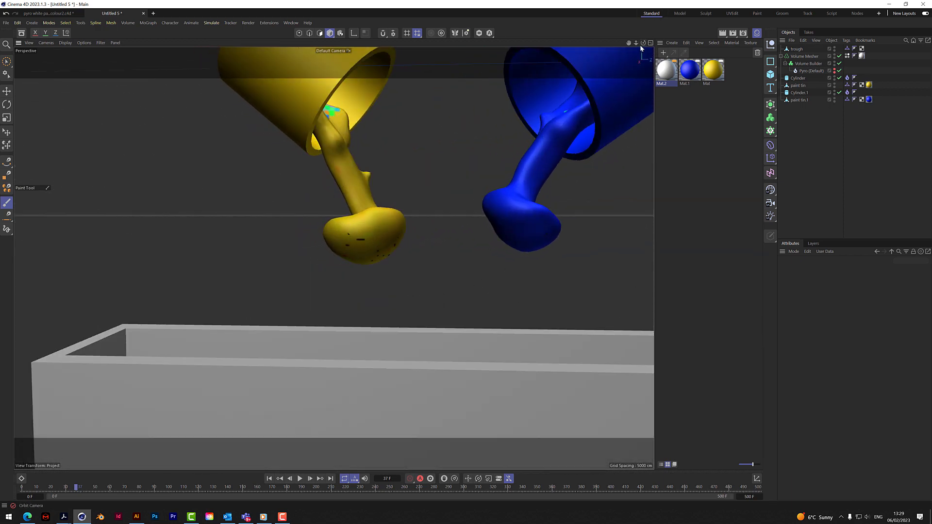
alt+drag(331, 109, 334, 257)
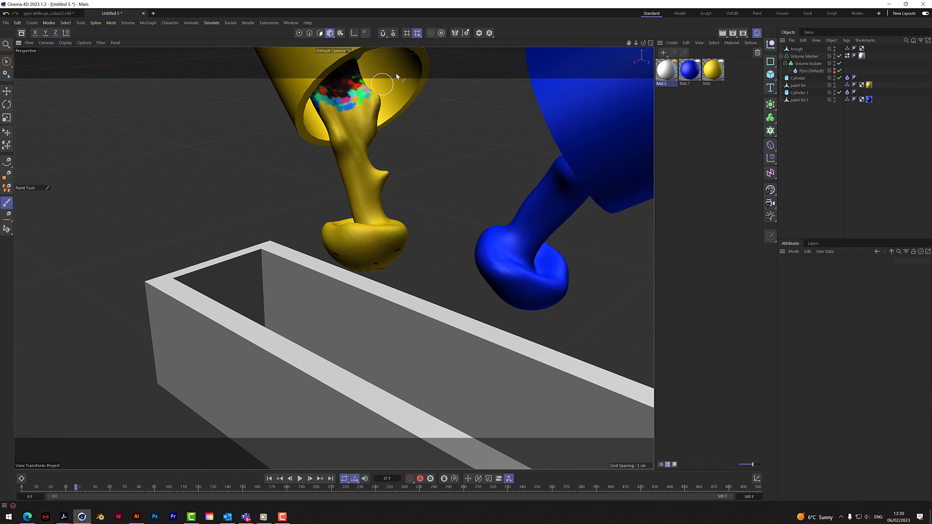
mouse_move(644, 43)
mouse_down()
mouse_move(680, 20)
mouse_move(757, 9)
mouse_move(631, 20)
mouse_move(639, 44)
mouse_up()
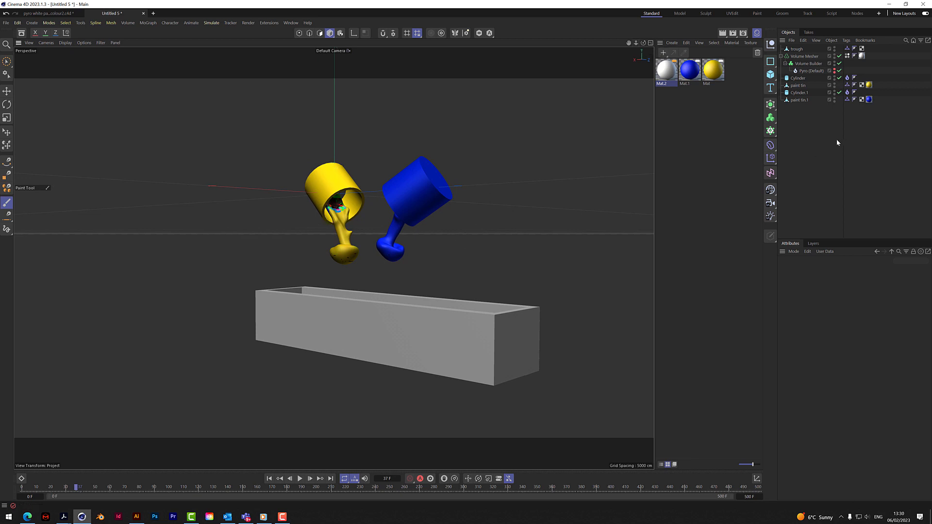
- Select the trough, Volume Mesher, both cylinders and both paint tins and move them together away from the world origin along X and Z
click(782, 57)
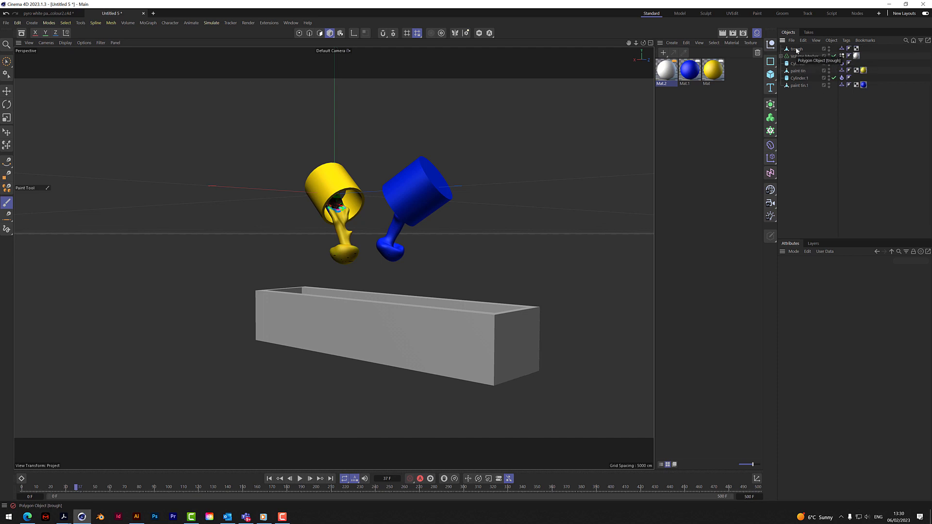
click(796, 49)
shift+click(800, 86)
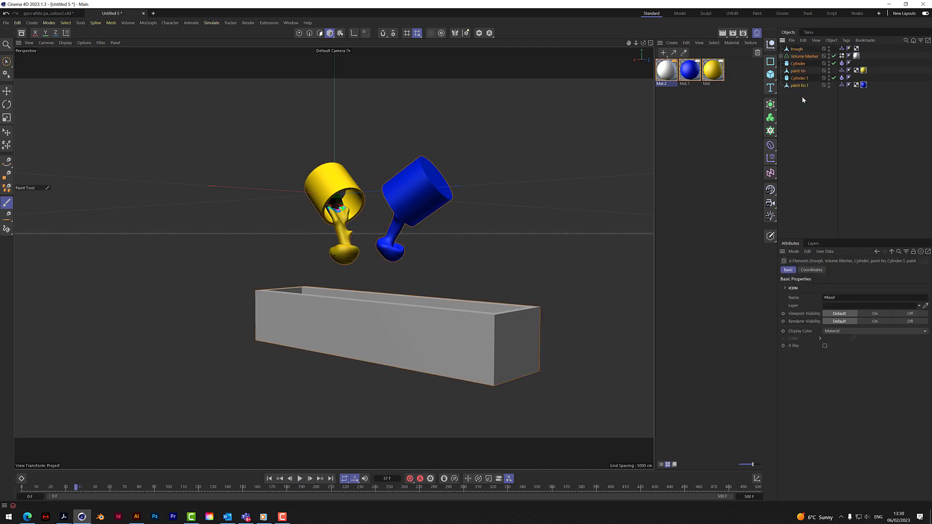
click(6, 61)
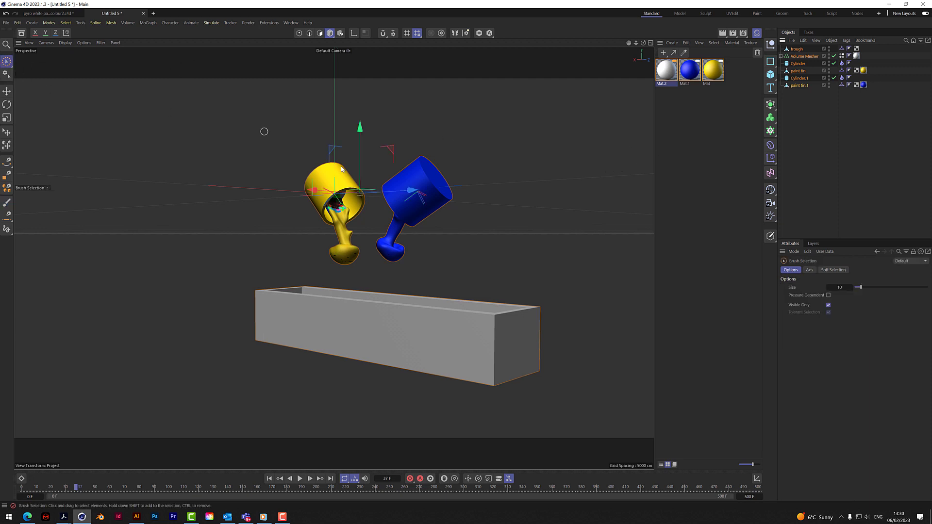
drag(643, 43, 597, 76)
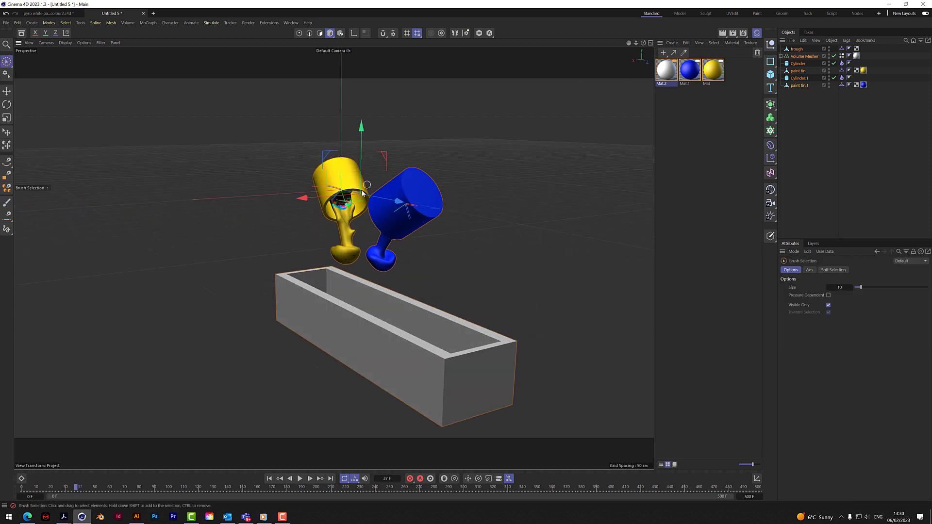
drag(306, 202, 226, 225)
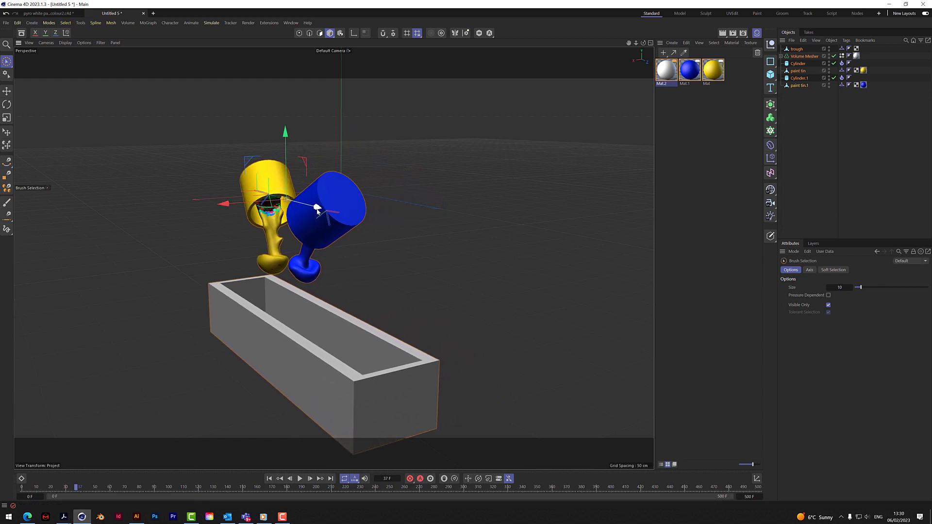
mouse_move(318, 210)
mouse_down()
mouse_move(256, 185)
mouse_move(272, 195)
mouse_move(242, 194)
mouse_up()
- Shift the selected objects partway back along Z and farther from the world origin along X
mouse_move(644, 45)
mouse_down()
mouse_move(624, 46)
mouse_move(334, 257)
mouse_move(653, 44)
mouse_move(615, 24)
mouse_up()
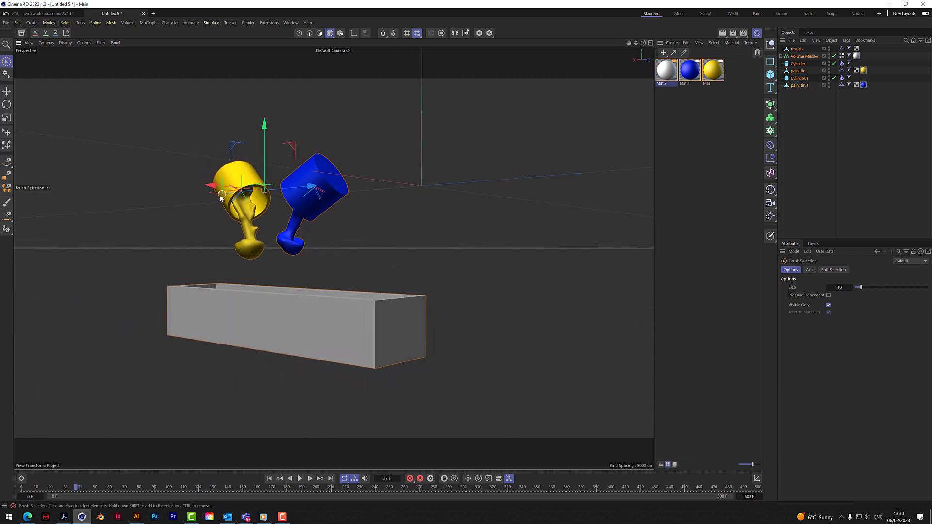
mouse_move(307, 200)
alt+mouse_down()
mouse_move(204, 189)
mouse_move(142, 201)
mouse_move(443, 189)
mouse_move(459, 211)
mouse_move(369, 208)
alt+mouse_up()
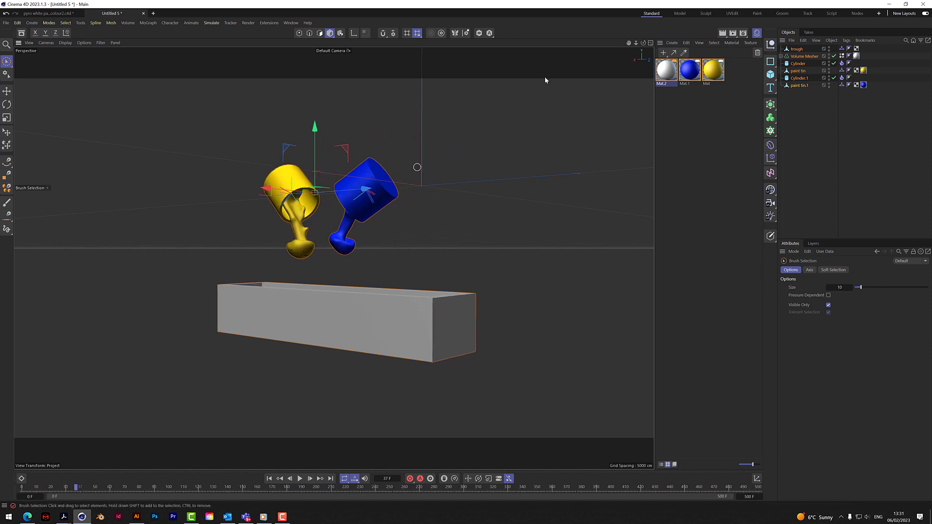
drag(644, 43, 321, 257)
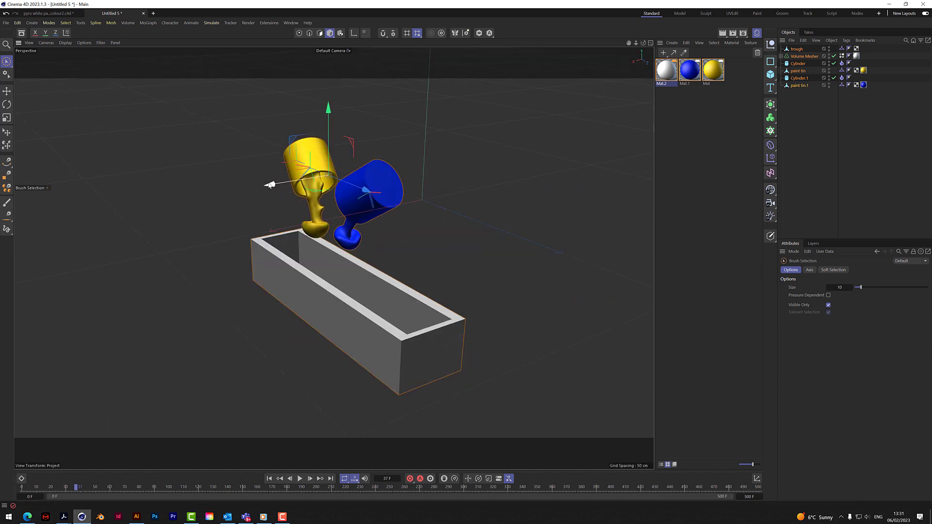
drag(270, 185, 217, 202)
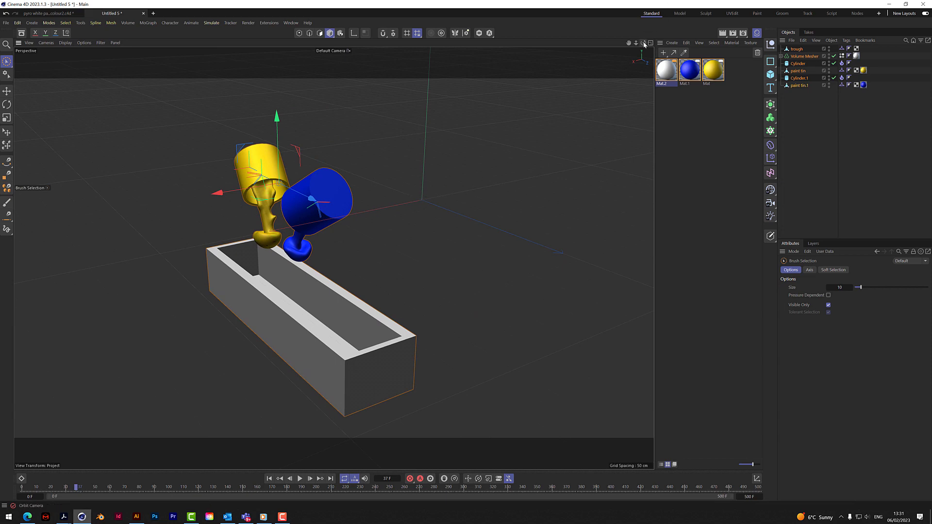
- Play the simulation on from frame 37, restart it from the first frame and stop at frame 11
drag(644, 44, 340, 250)
drag(640, 44, 619, 44)
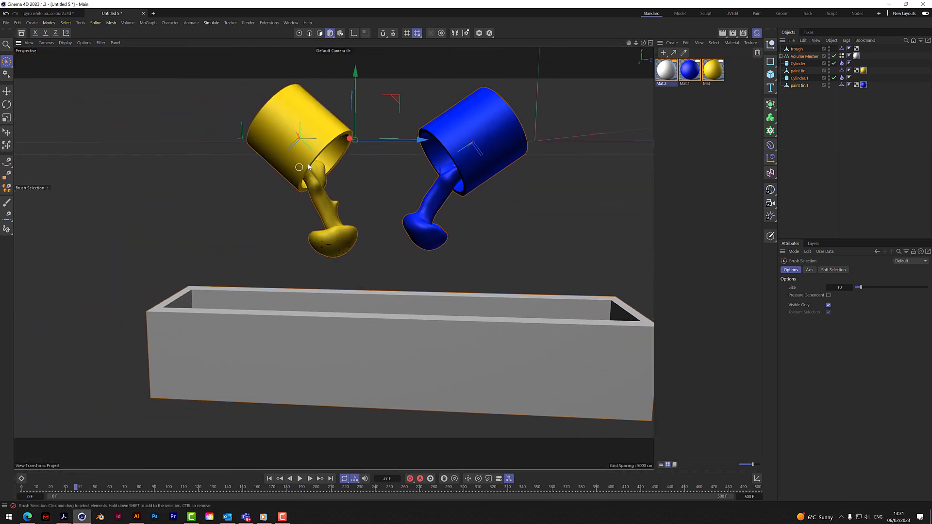
scroll(345, 141, down, 2)
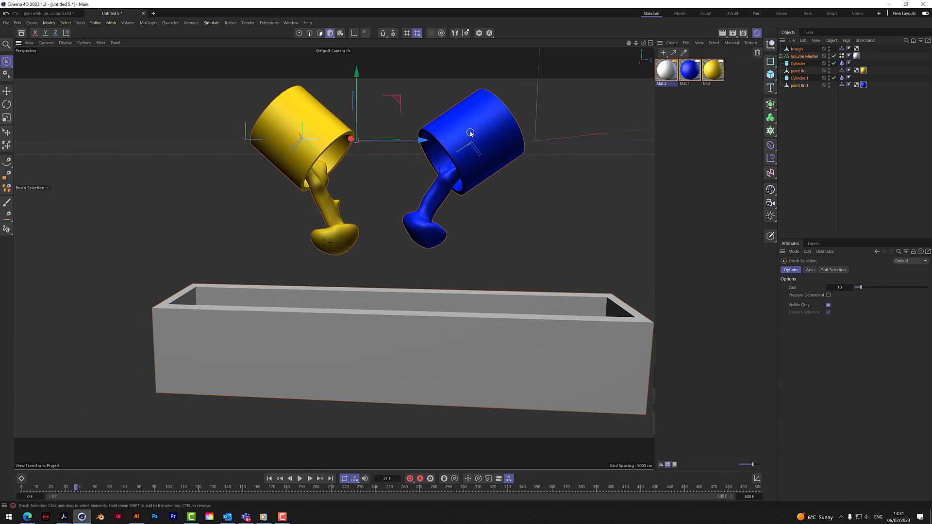
key(ctrl+shift+z)
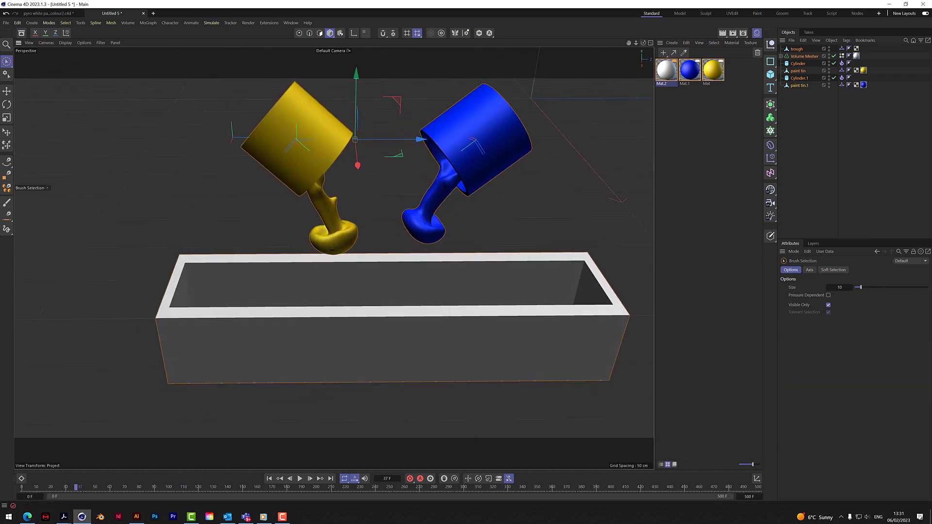
click(299, 480)
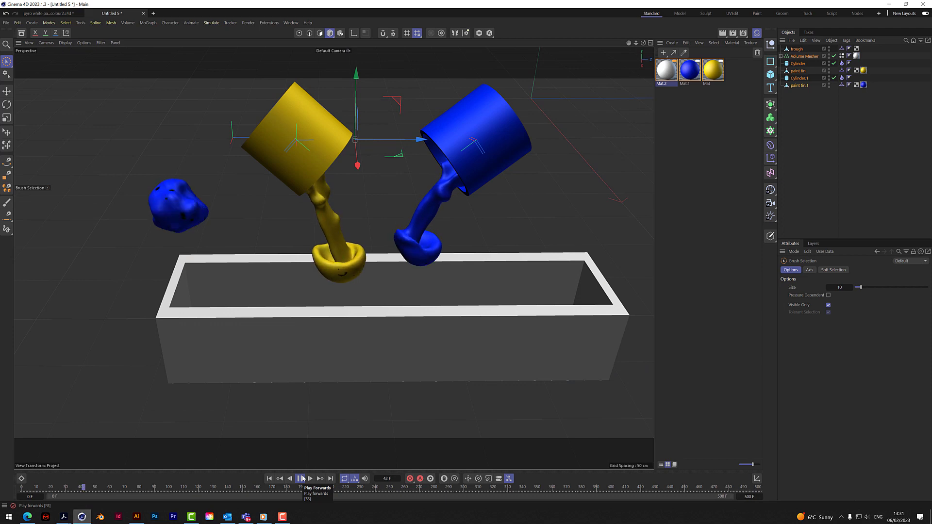
click(270, 479)
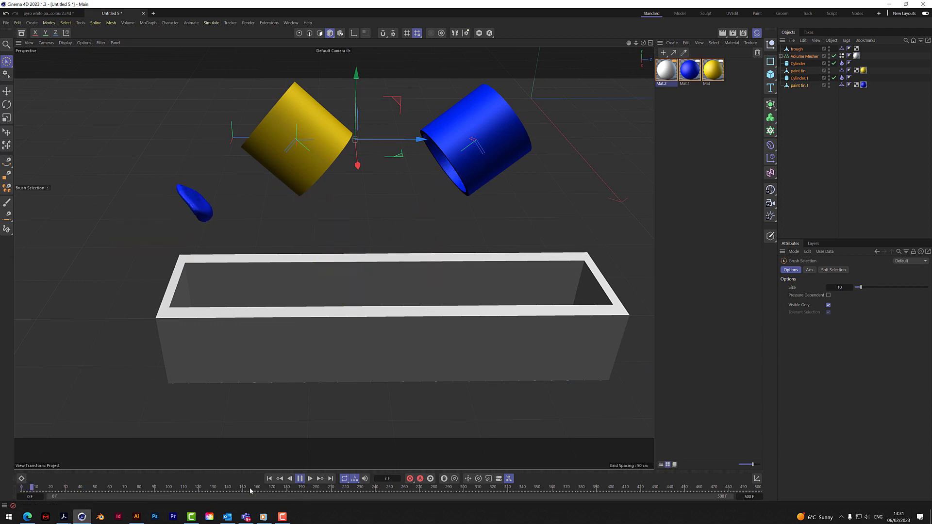
click(299, 479)
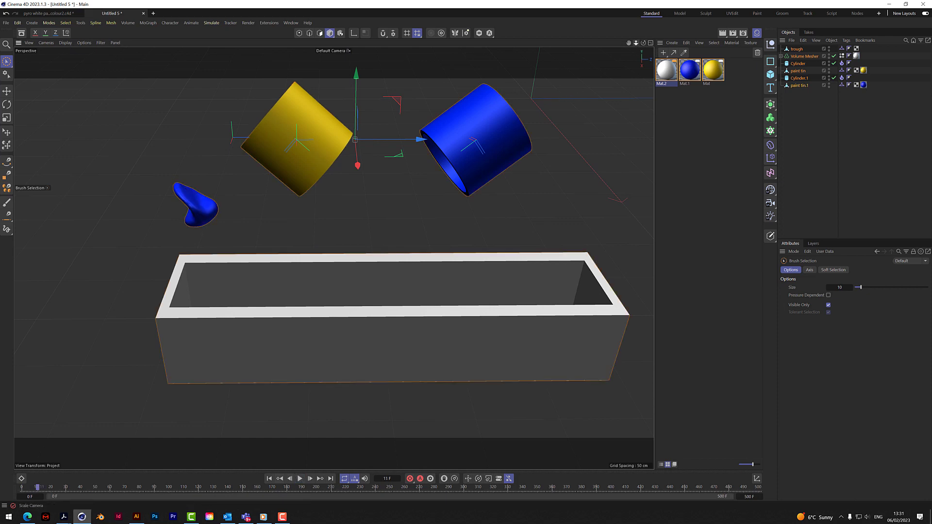
- Select only the Volume Mesher and move it about 312 cm along Z and along X to line the paint up with the tins
drag(636, 43, 597, 45)
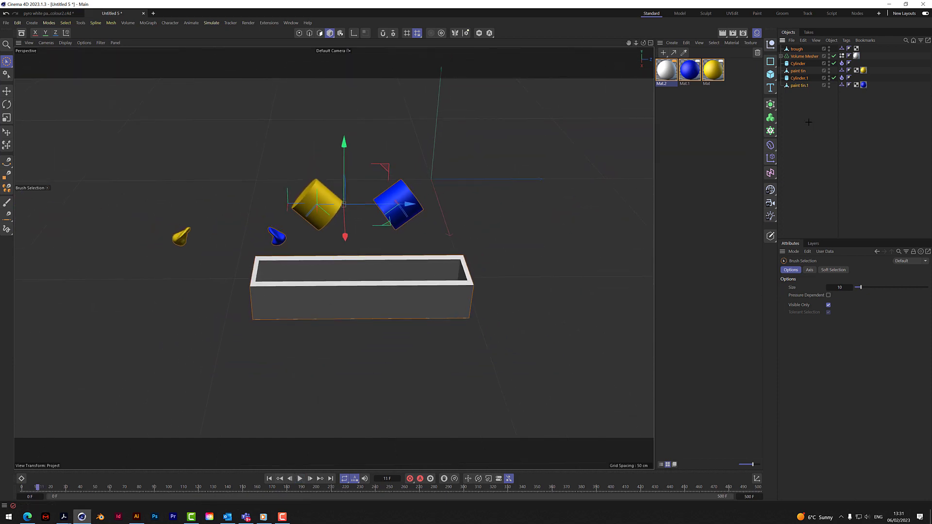
click(808, 122)
click(804, 56)
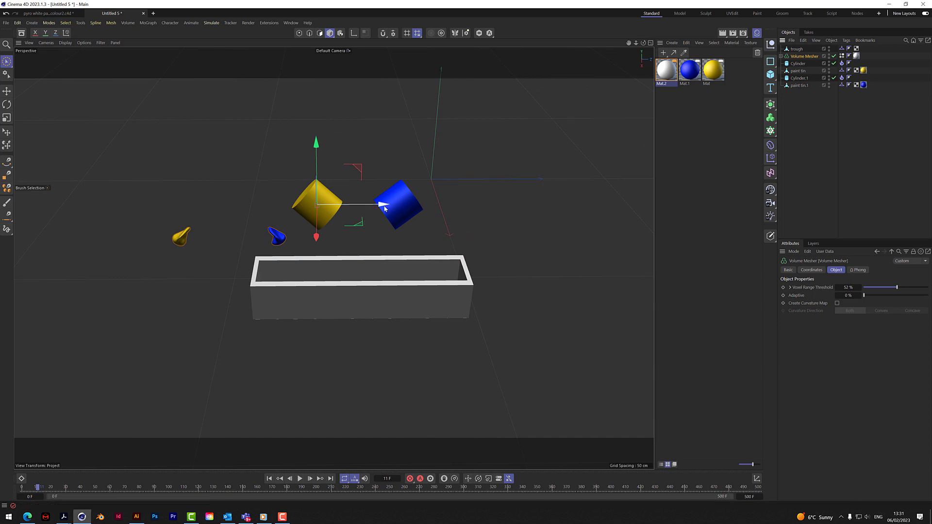
drag(383, 207, 500, 211)
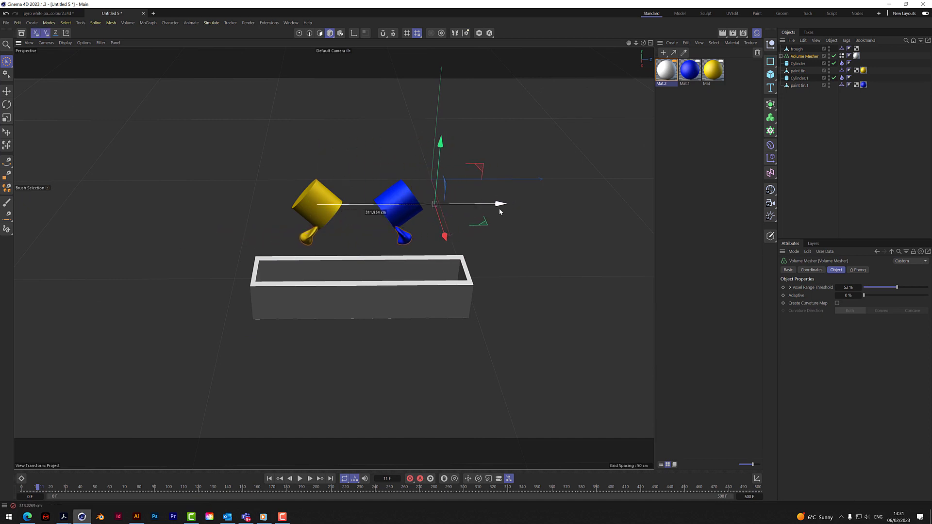
alt+drag(621, 162, 464, 116)
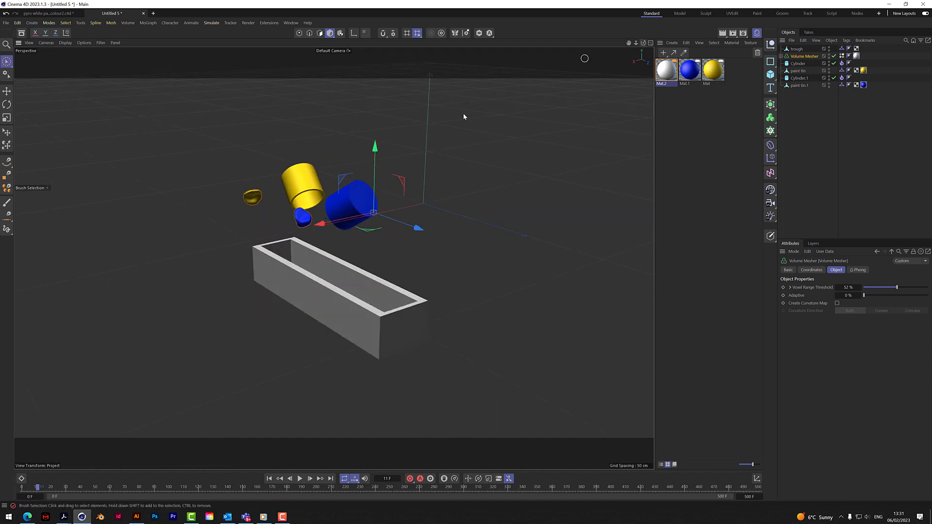
mouse_move(322, 224)
mouse_down()
mouse_move(418, 220)
mouse_move(333, 257)
mouse_move(340, 272)
mouse_up()
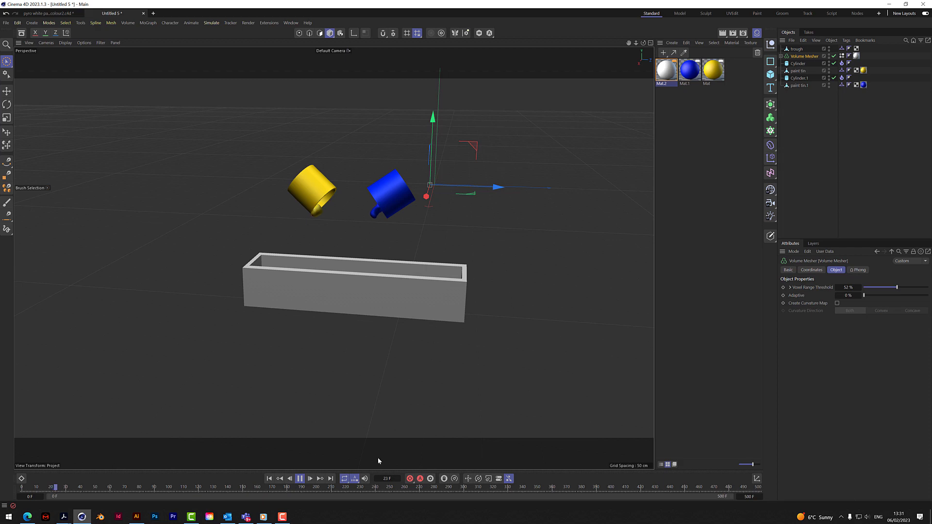
- Stop playback at frame 29 and nudge the Volume Mesher slightly along Z and down along Y to fit the pours to the tins
click(301, 480)
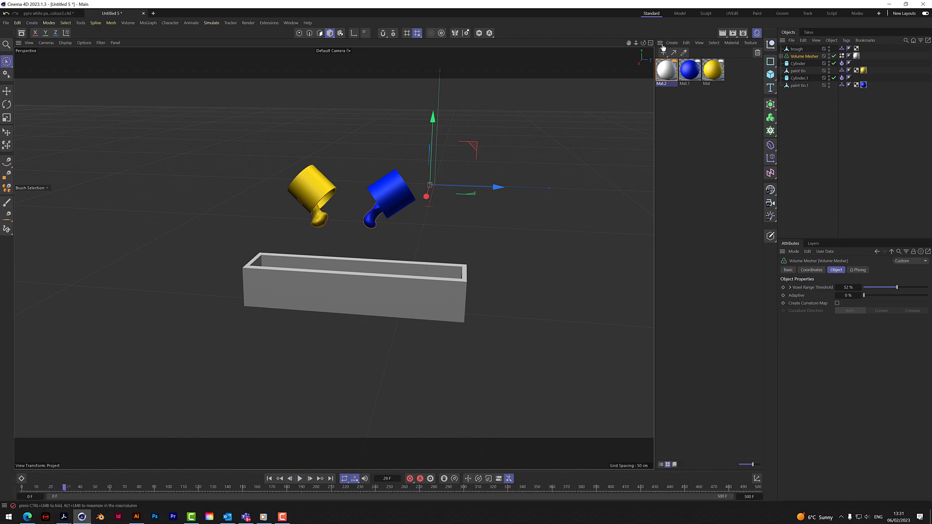
drag(643, 43, 643, 39)
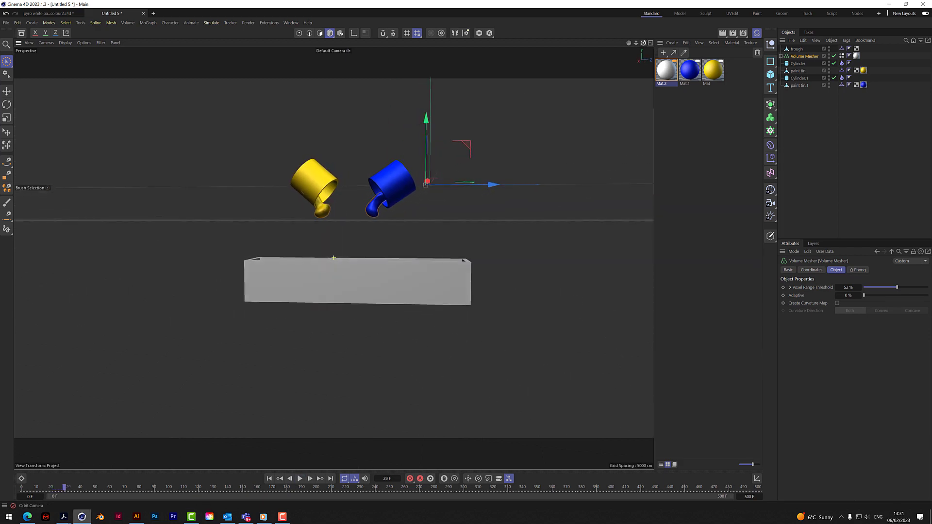
drag(490, 187, 499, 185)
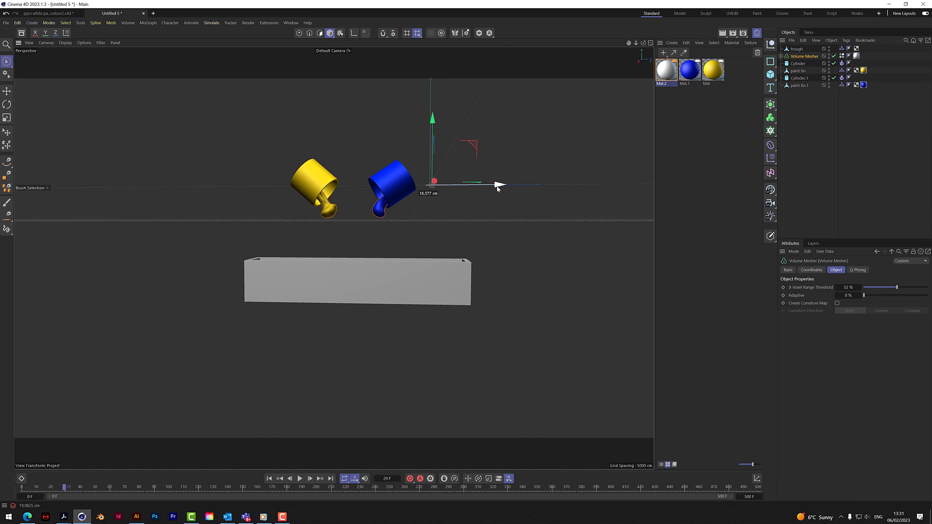
drag(436, 122, 432, 120)
- Run the simulation on to frame 55 and shift the trough slightly along X beneath the two pours
click(301, 479)
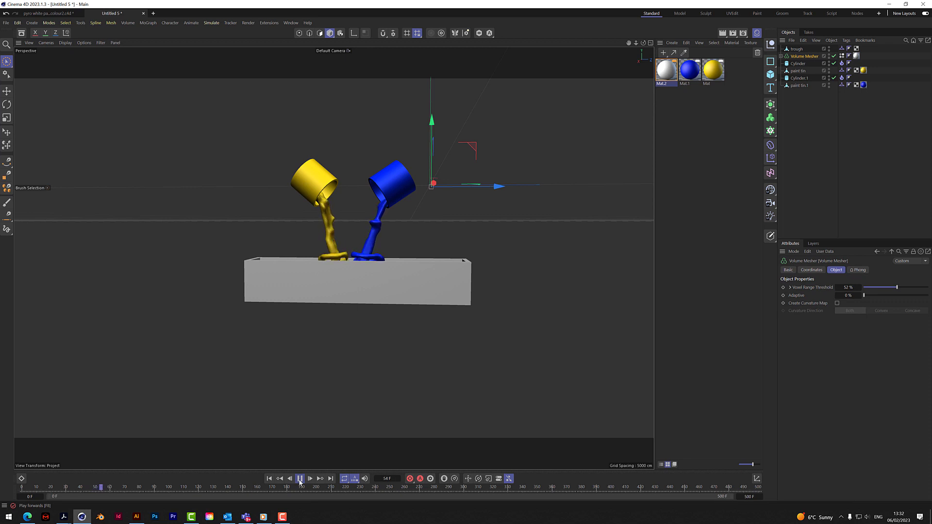
click(300, 479)
drag(643, 42, 512, 237)
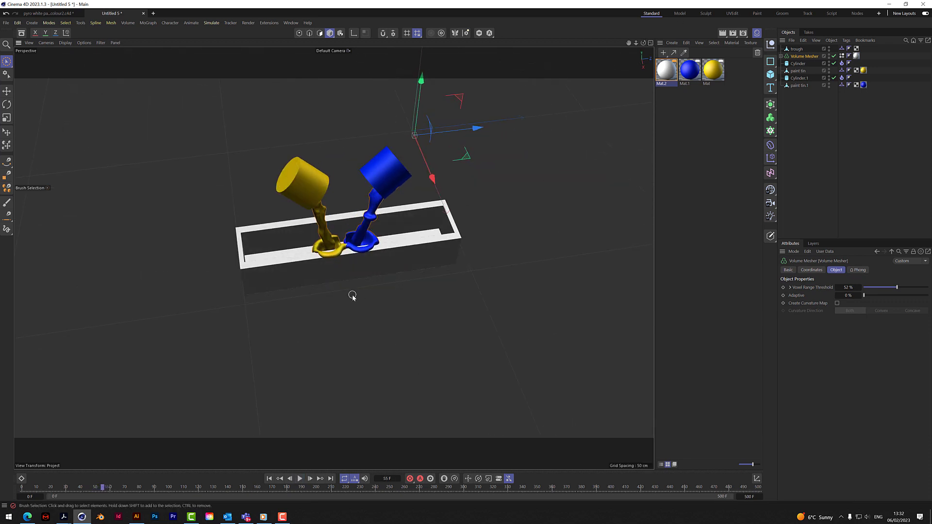
click(797, 49)
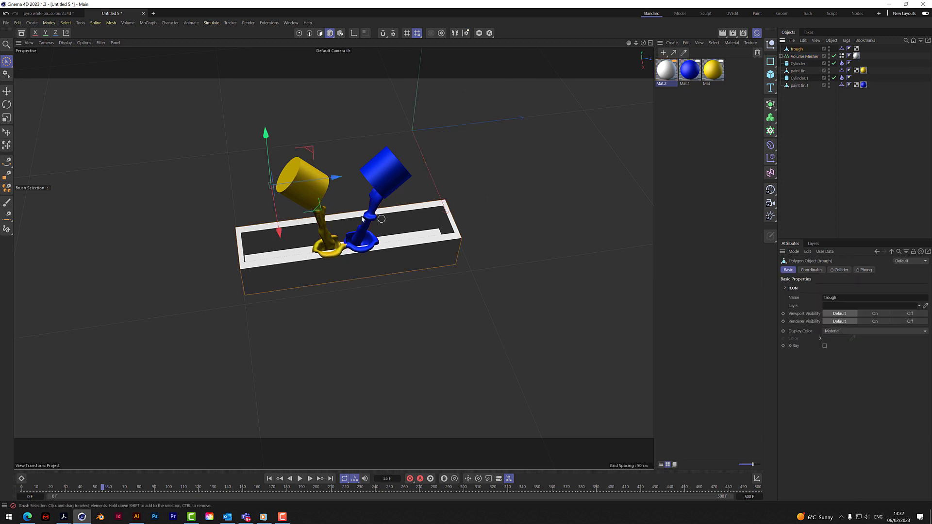
drag(281, 233, 283, 241)
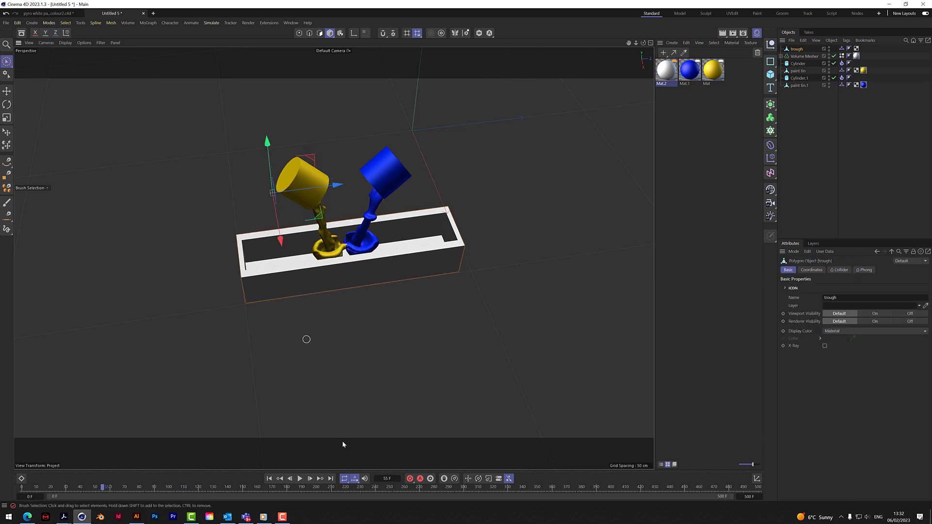
- Continue the simulation to frame 86 and examine how the yellow and blue paint lands in the trough
click(299, 480)
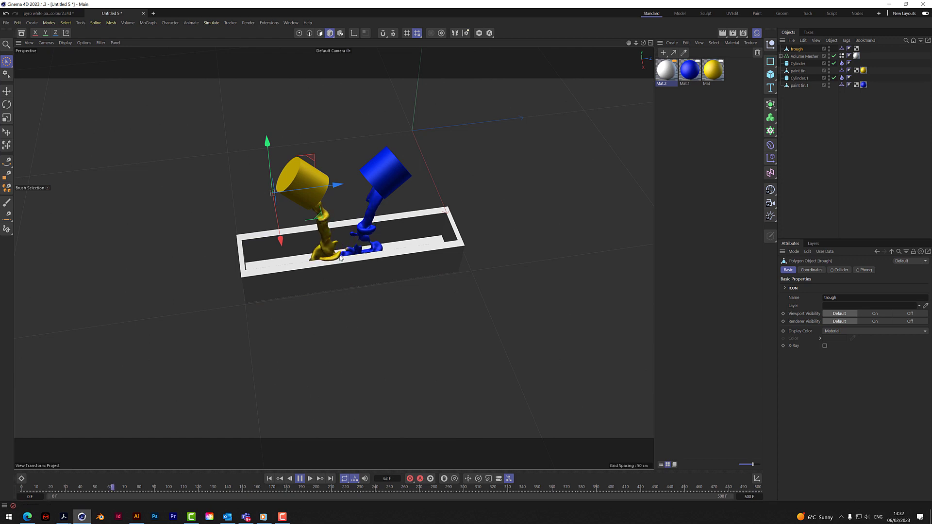
scroll(337, 258, up, 2)
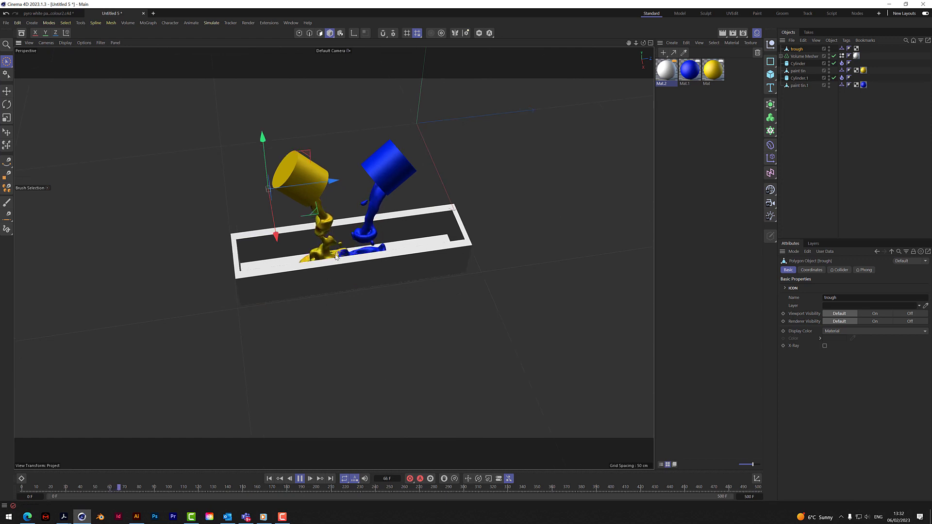
scroll(333, 258, up, 1)
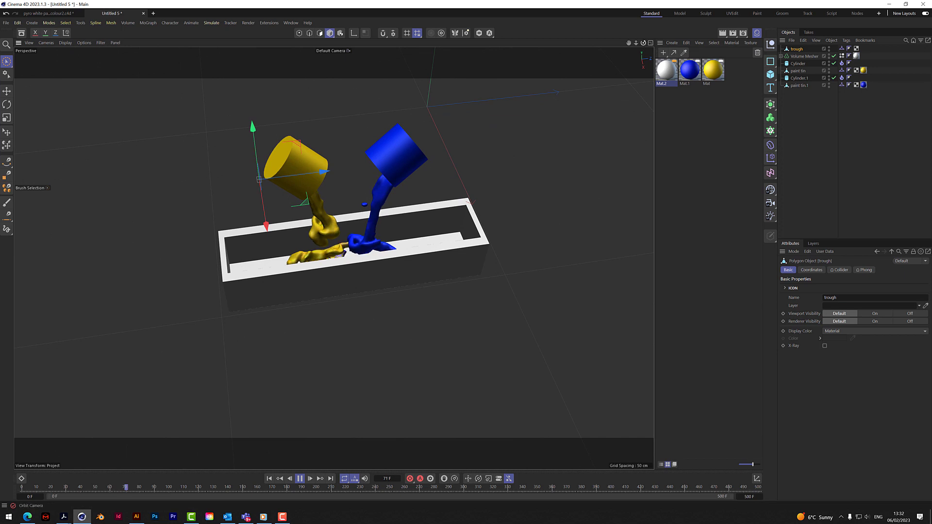
drag(643, 43, 701, 45)
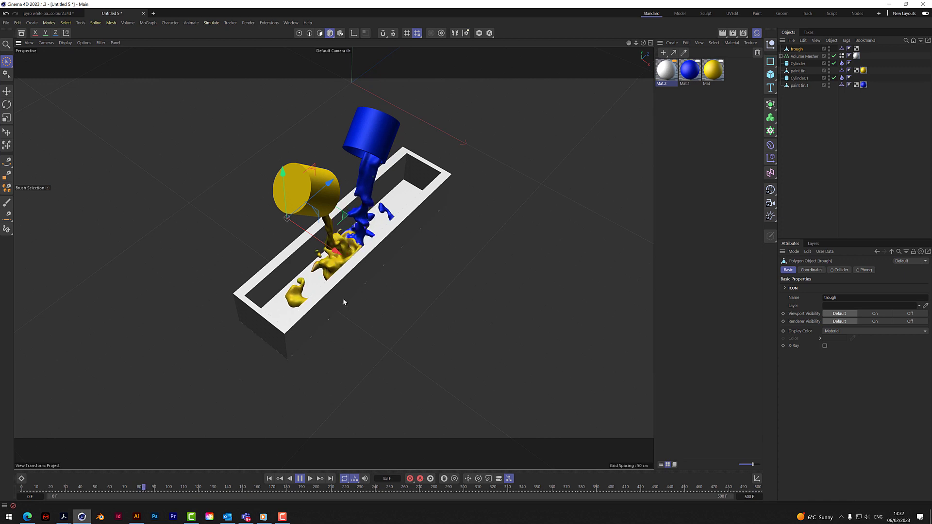
click(300, 480)
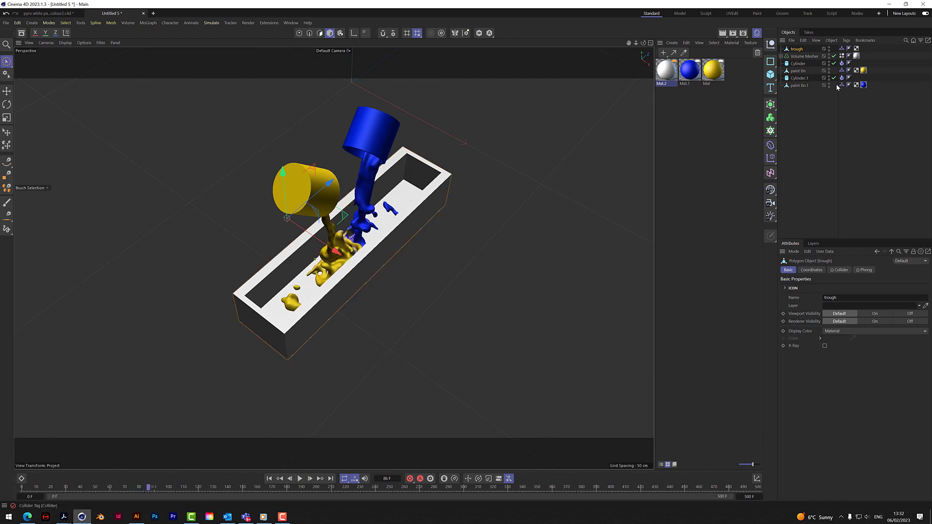
- Set the density Set value to 10 on the Pyro tags of both cylinders together
click(842, 63)
ctrl+click(843, 78)
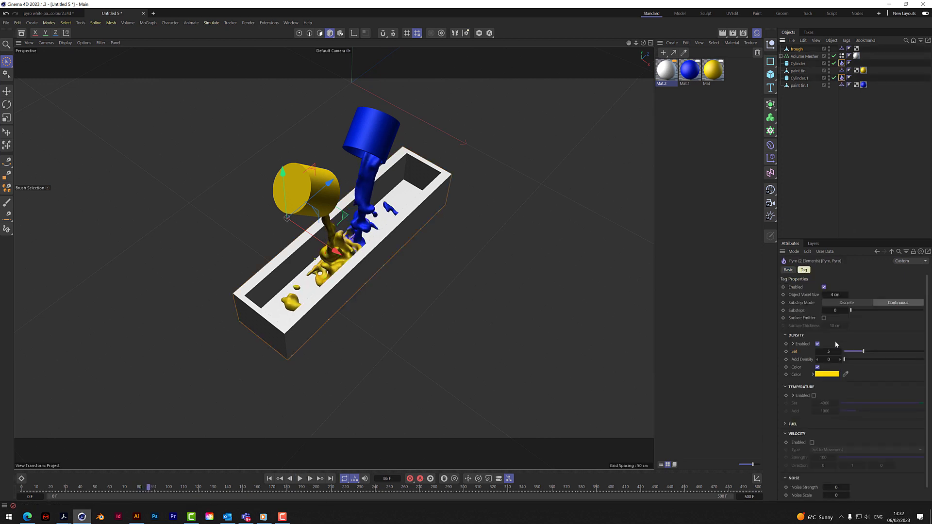
click(830, 351)
key(Return)
- Run the simulation to frame 105 and inspect the thicker paint and its mixing colours in the trough from several angles
click(300, 479)
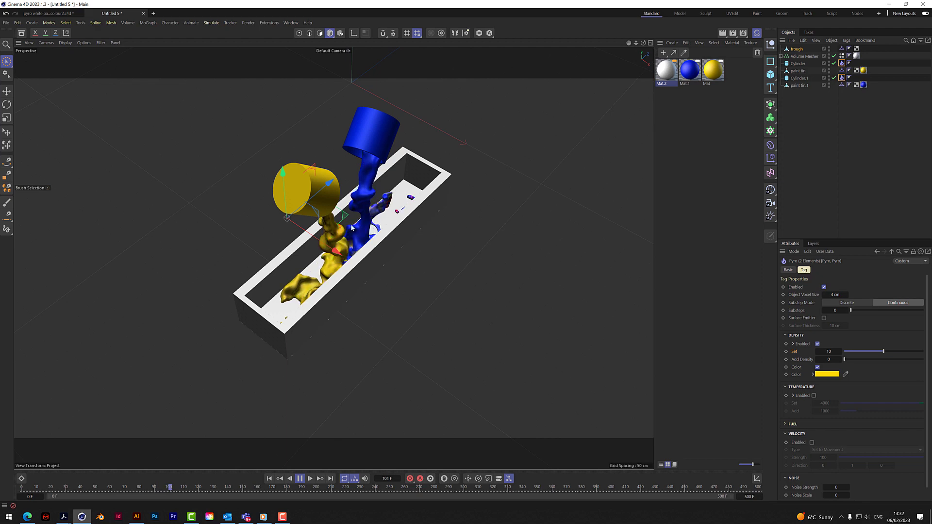
click(299, 479)
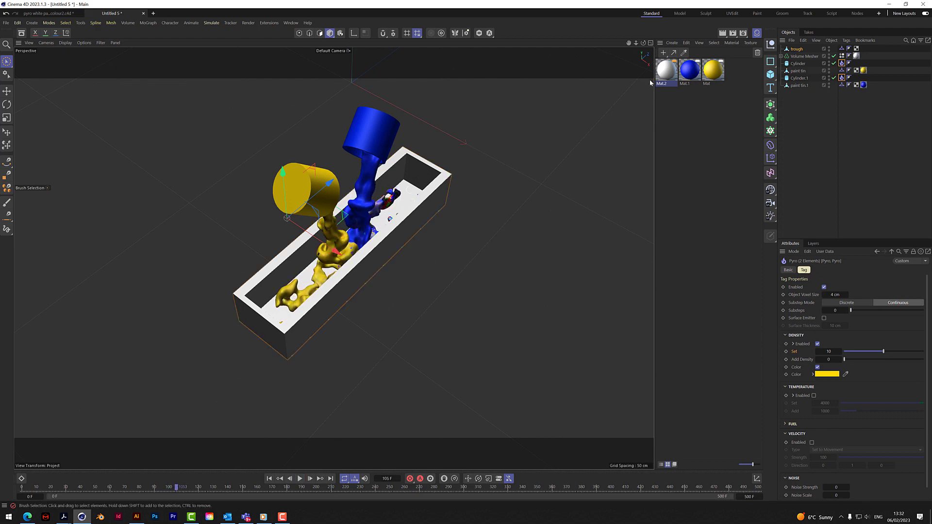
drag(643, 43, 624, 47)
scroll(396, 215, up, 6)
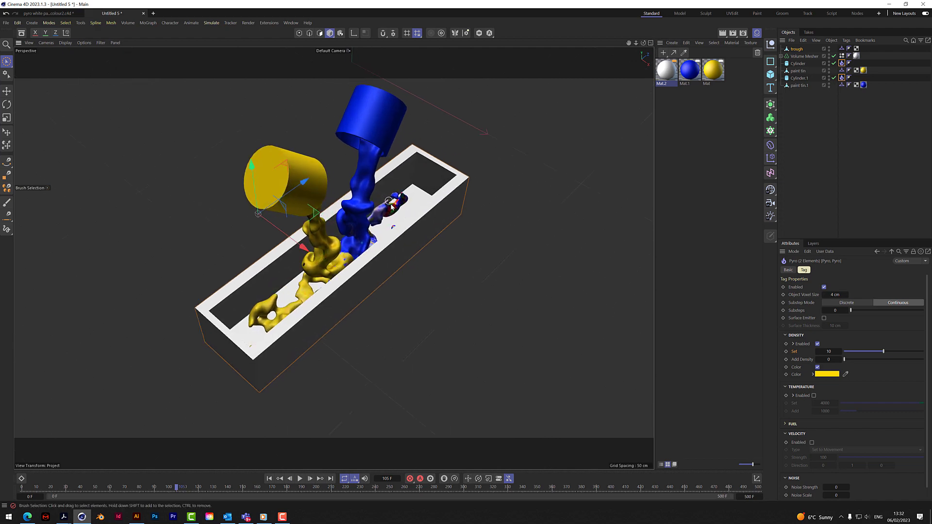
scroll(395, 215, up, 4)
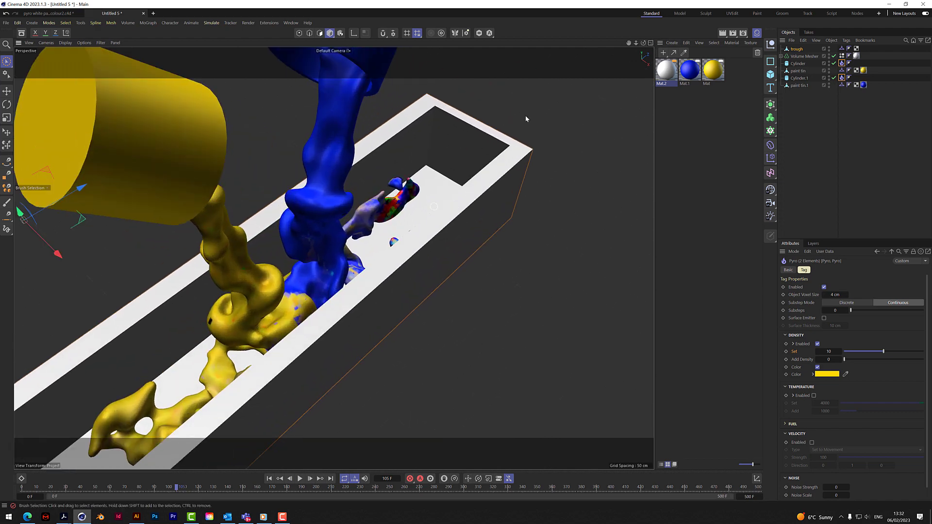
scroll(414, 139, down, 10)
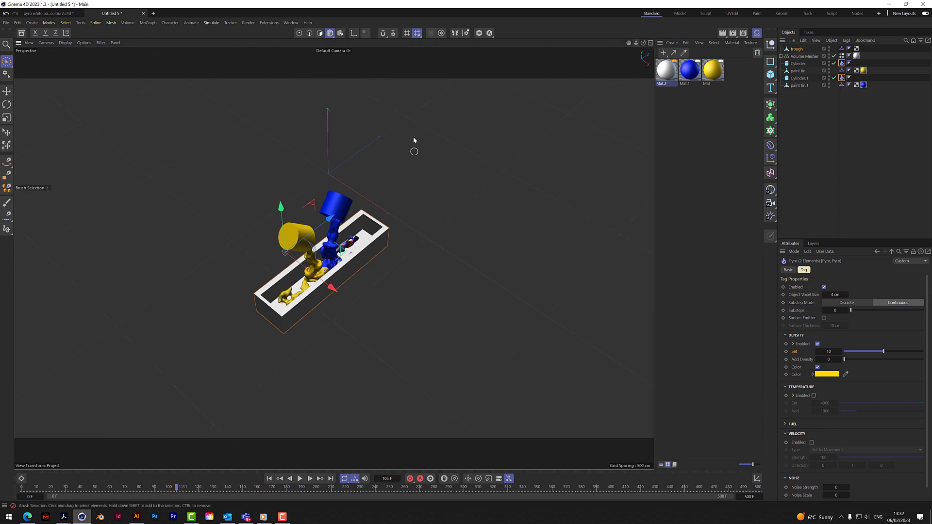
drag(644, 43, 597, 47)
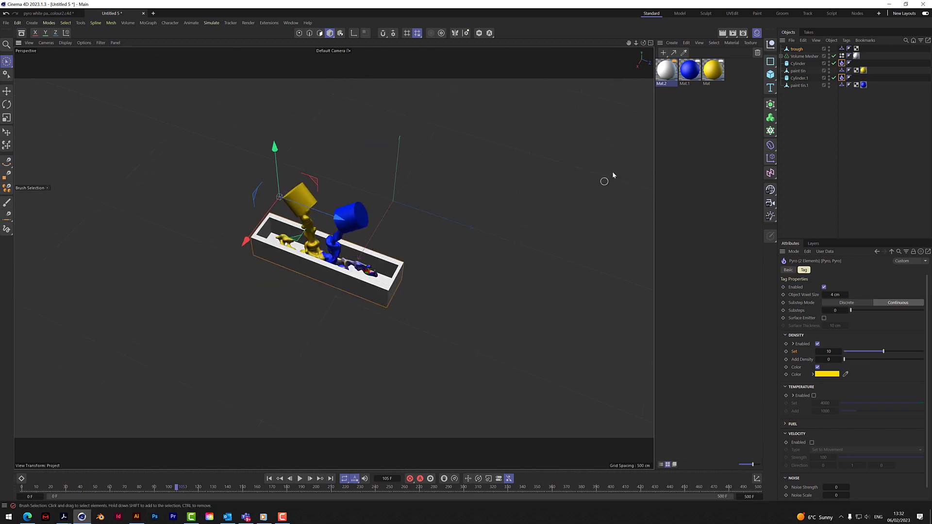
mouse_move(645, 44)
mouse_down()
mouse_move(624, 46)
mouse_move(645, 44)
mouse_up()
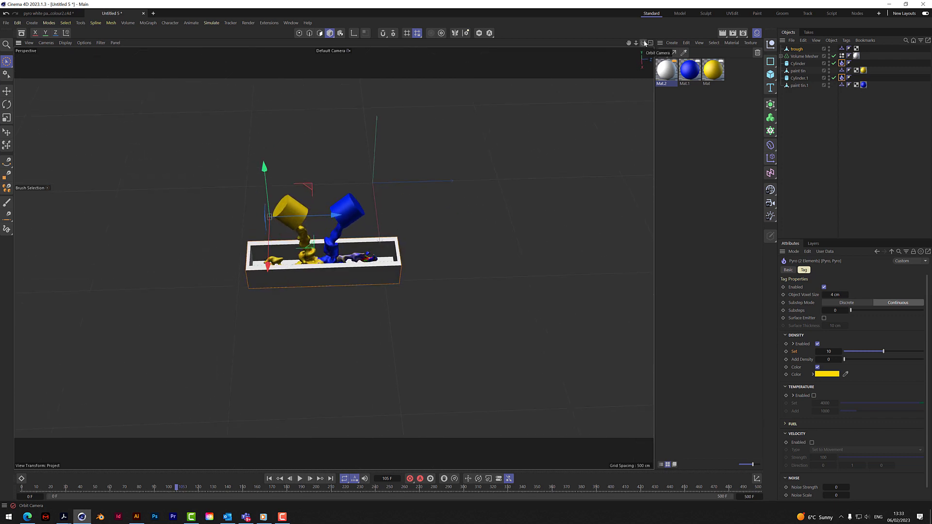
scroll(318, 251, up, 2)
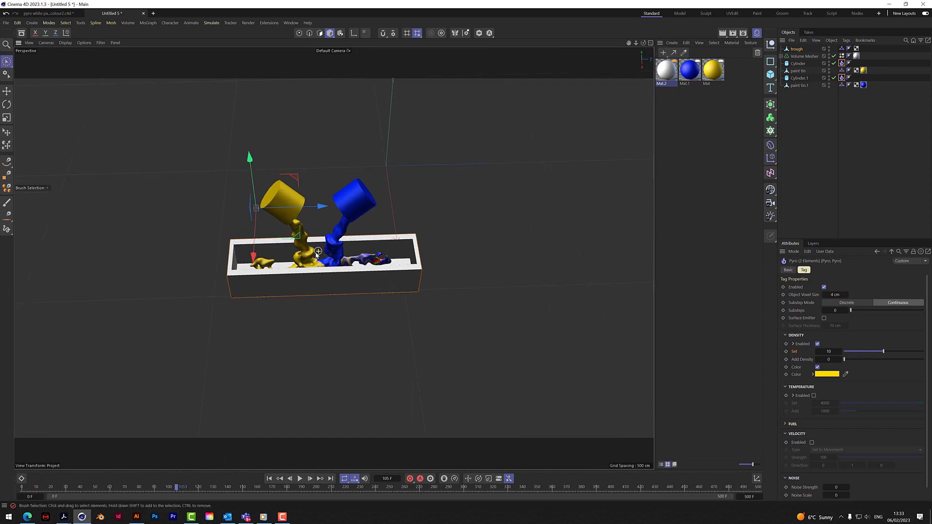
scroll(318, 251, up, 1)
- Rewind the simulation to the first frame and add a Pyro tag to the trough
click(270, 479)
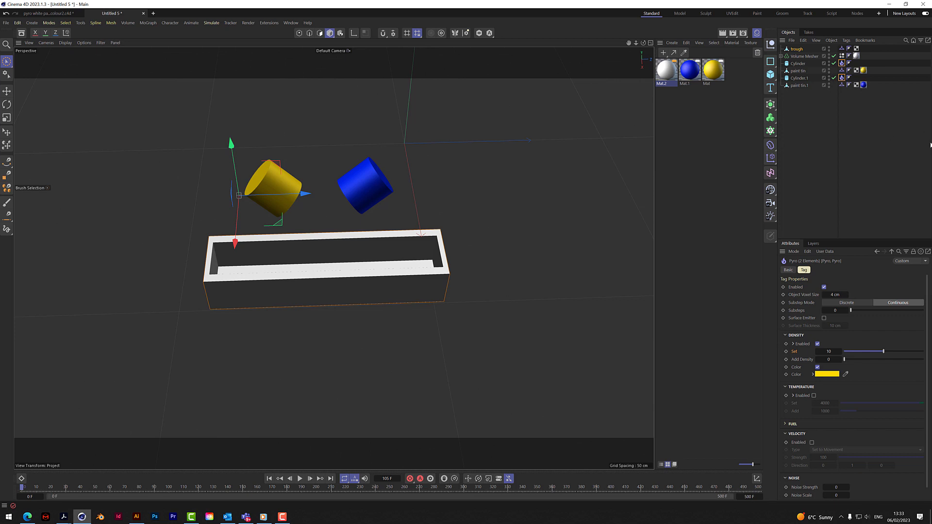
click(796, 50)
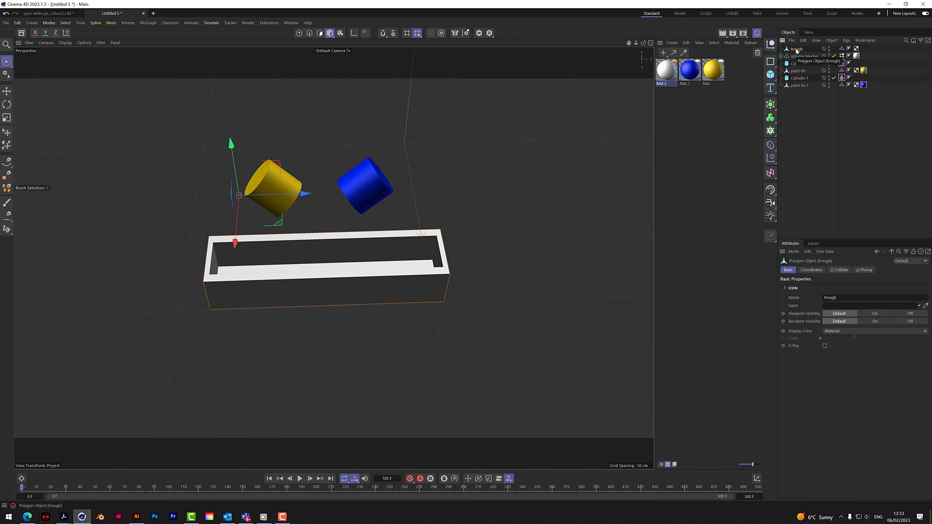
right_click(797, 50)
mouse_move(819, 158)
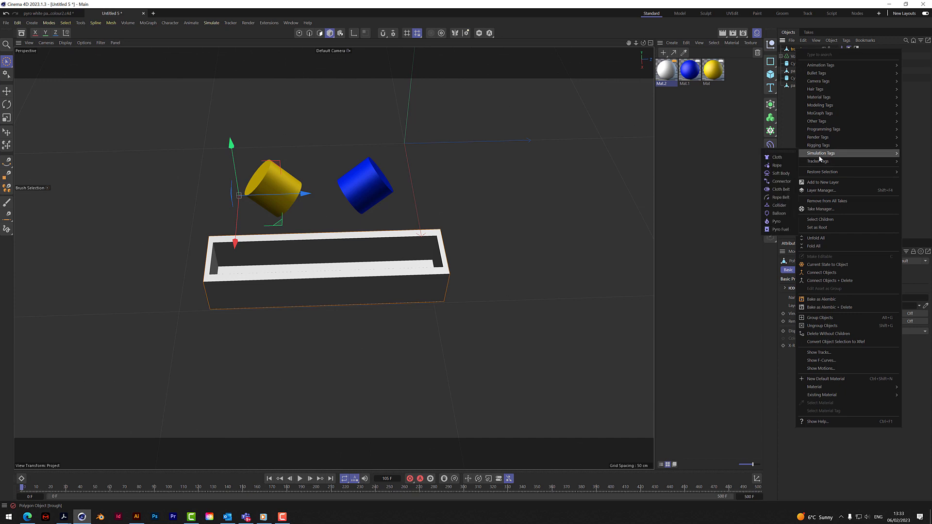
click(777, 222)
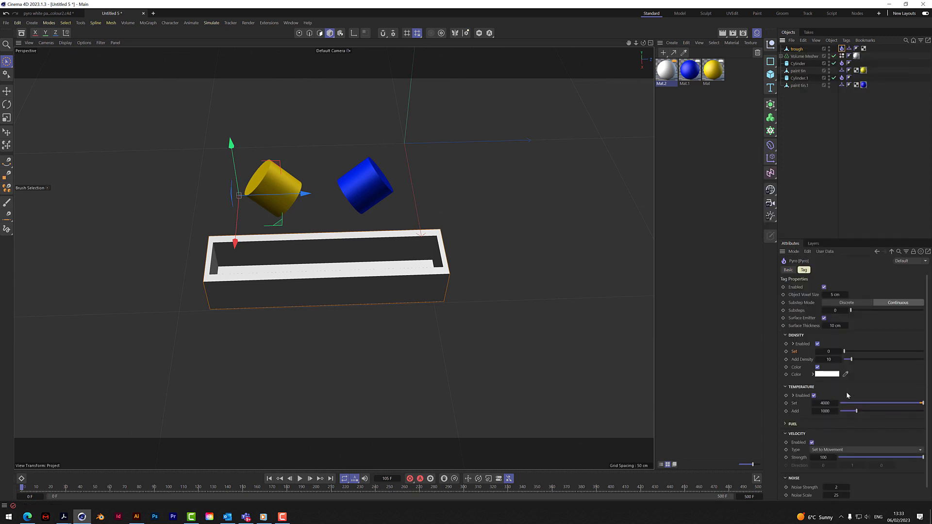
- Disable Temperature, Velocity and Density on the trough's Pyro tag, leaving only its Color active
click(814, 396)
click(812, 443)
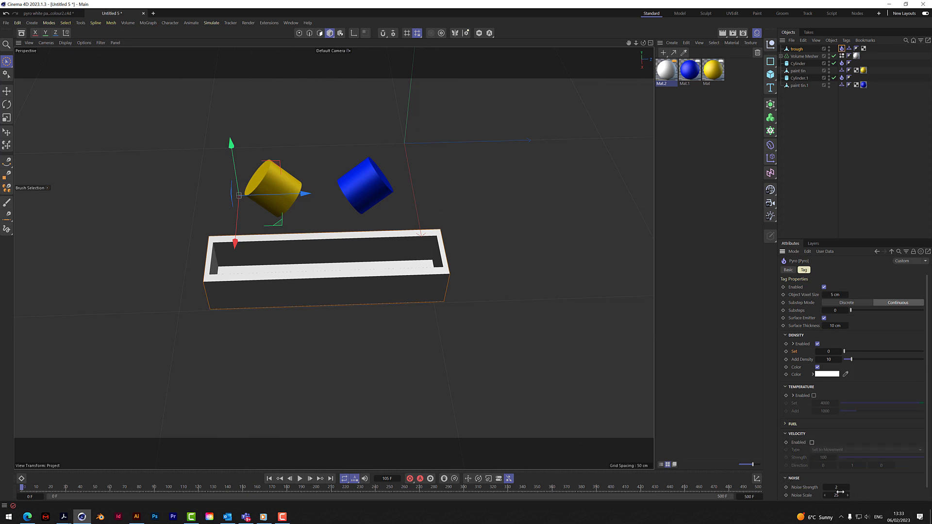
click(785, 478)
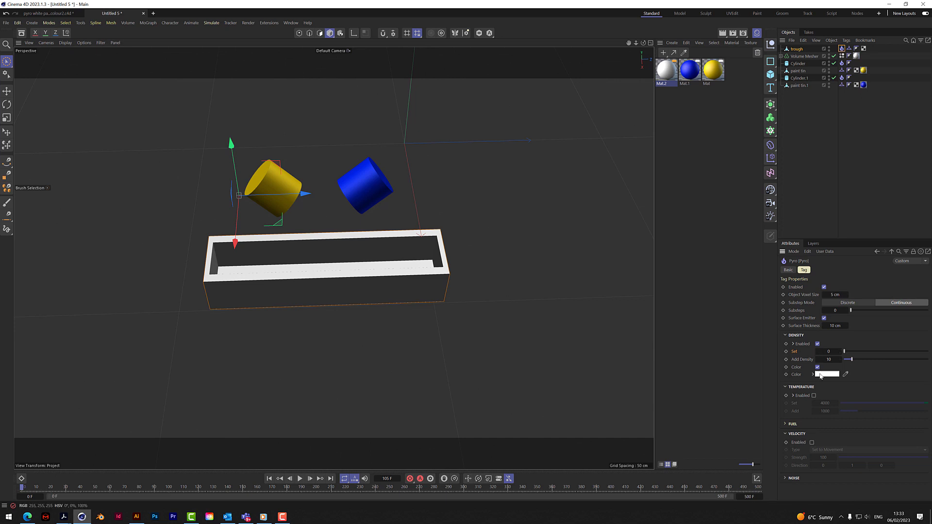
click(817, 344)
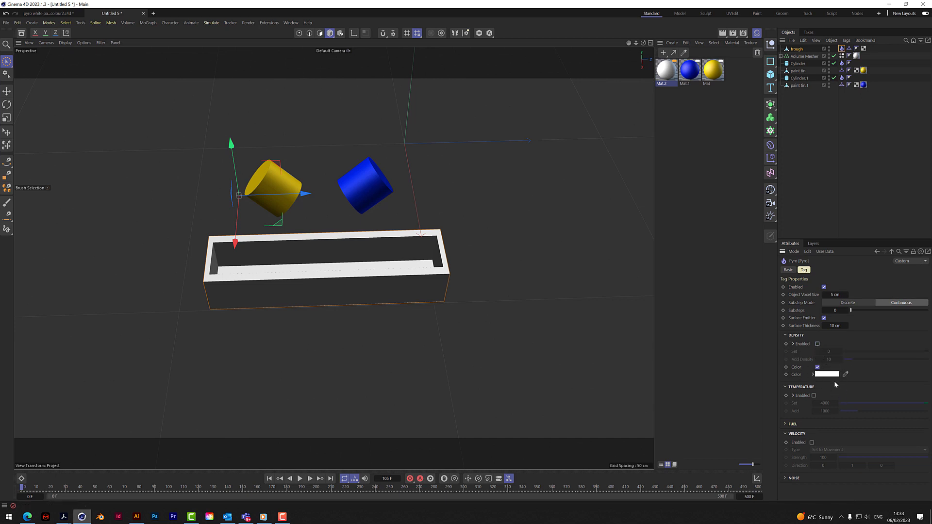
- Set the trough's Pyro color to bright green, with hue about 111°, saturation 100% and value about 80%
click(832, 375)
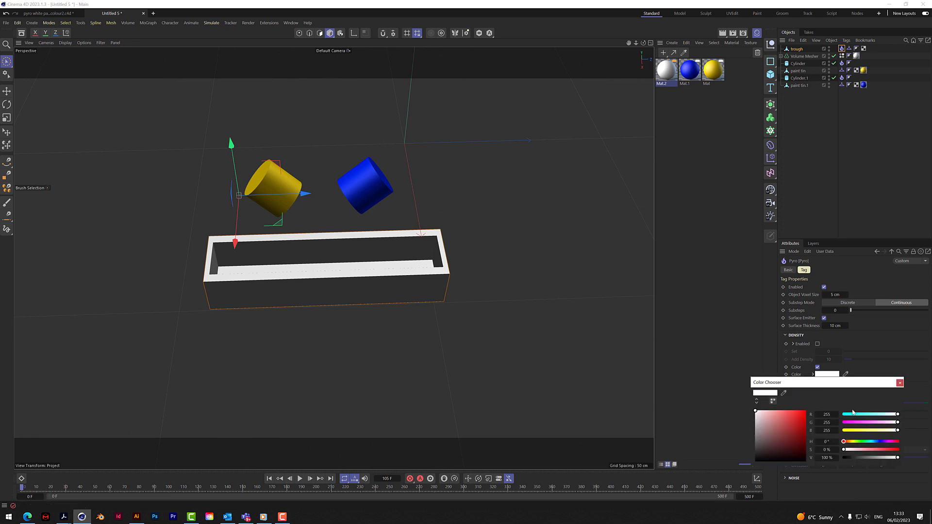
click(862, 442)
drag(892, 451, 899, 450)
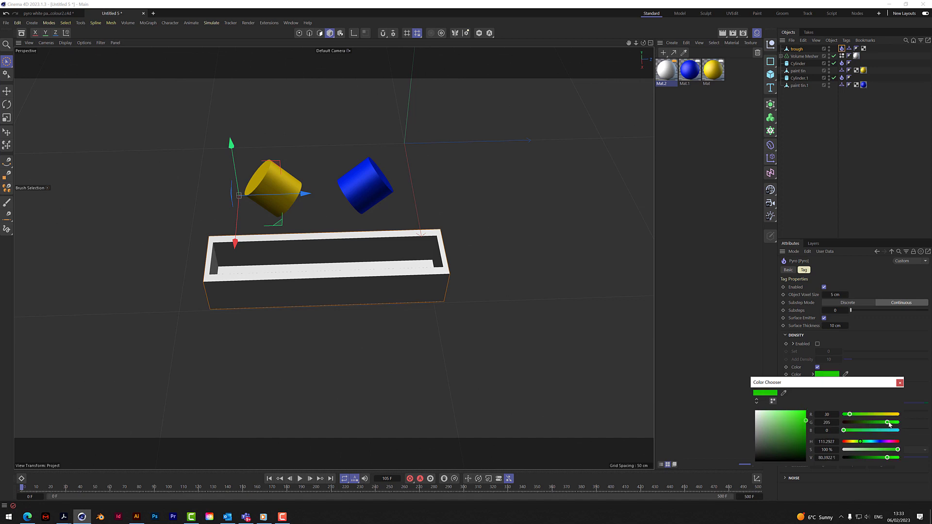
click(899, 382)
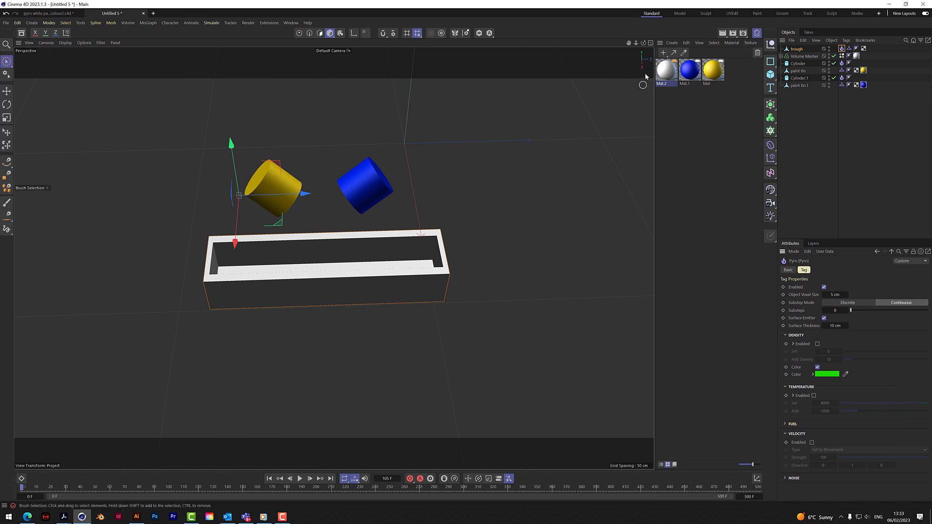
- Run the simulation to frame 61 and examine how the paint picks up green in the trough
drag(643, 43, 666, 34)
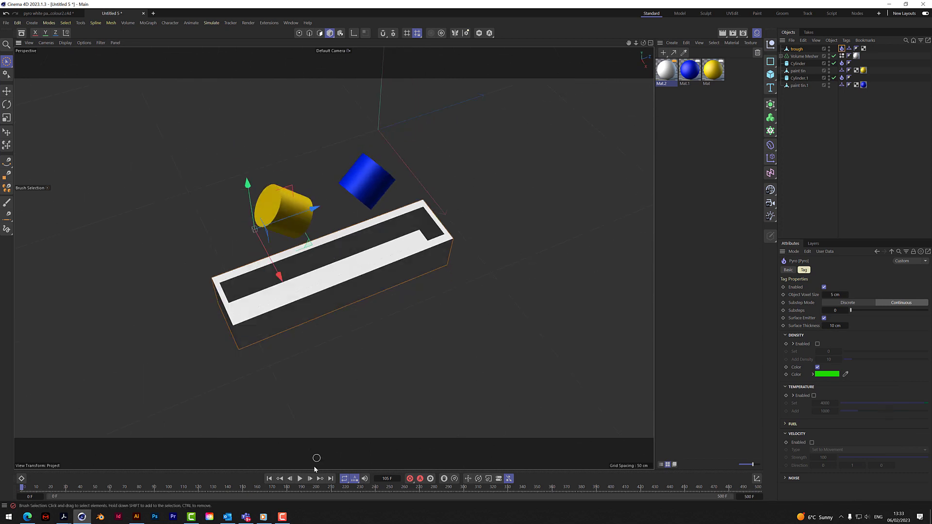
click(300, 479)
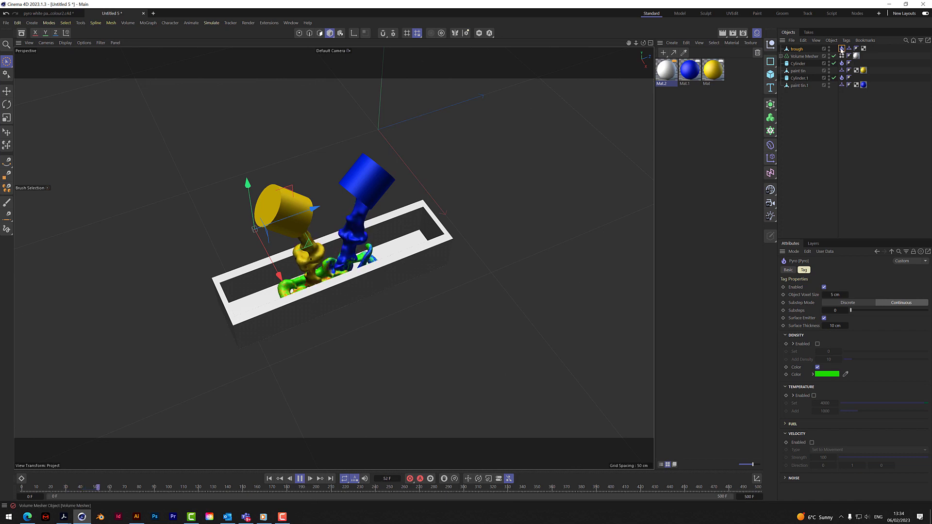
click(300, 479)
scroll(317, 287, up, 5)
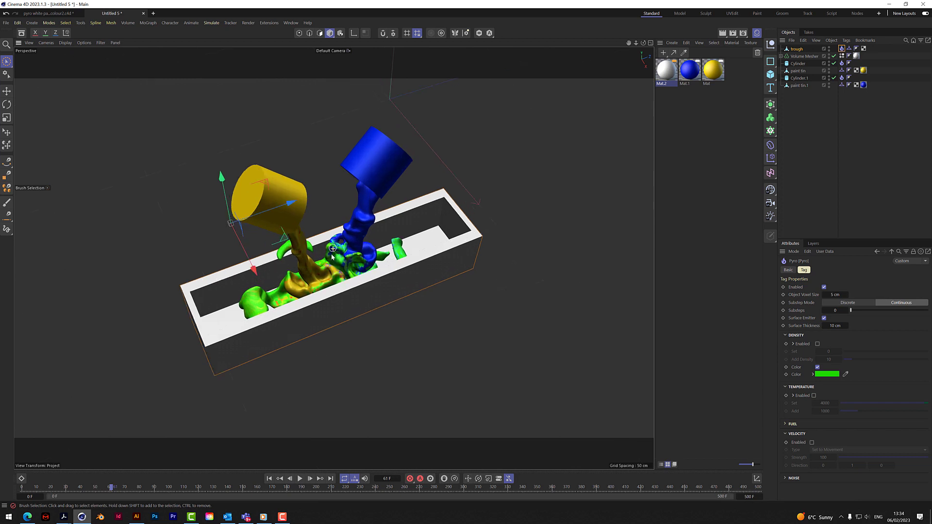
scroll(317, 287, up, 2)
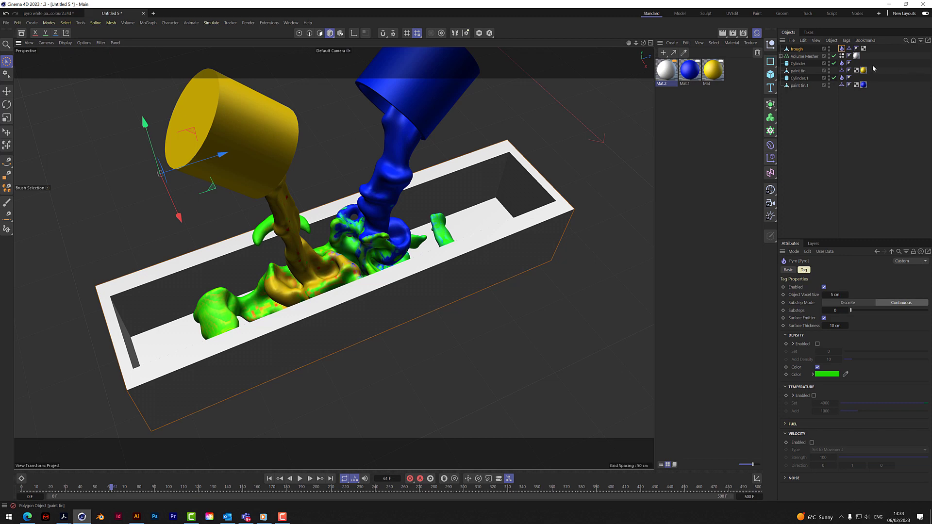
- Duplicate the Volume Mesher's Vertex Color tag and name the two tags Vertex Color1 and Vertex Color2
click(842, 55)
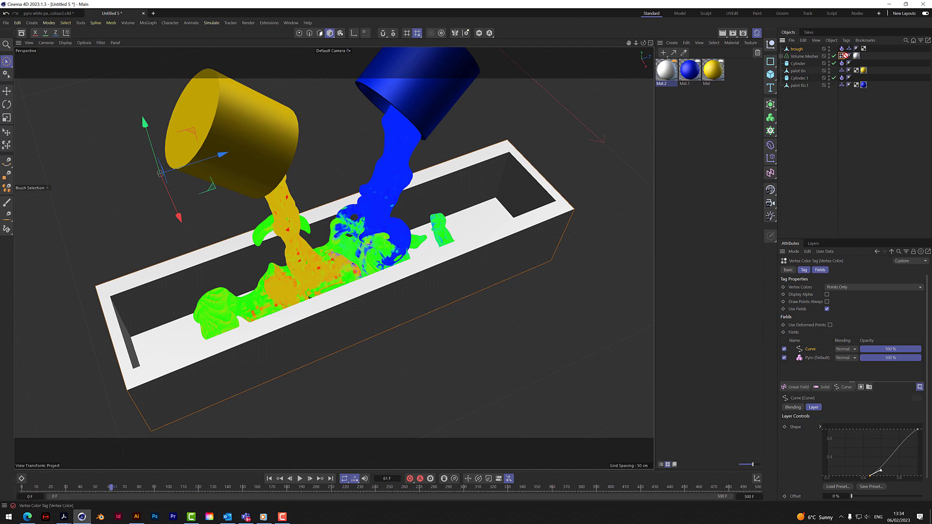
ctrl+drag(845, 56, 846, 57)
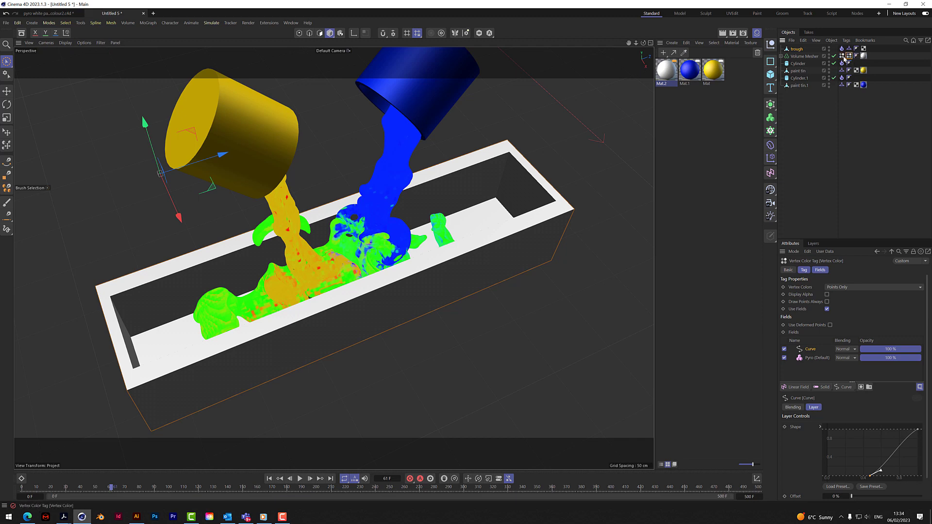
click(796, 270)
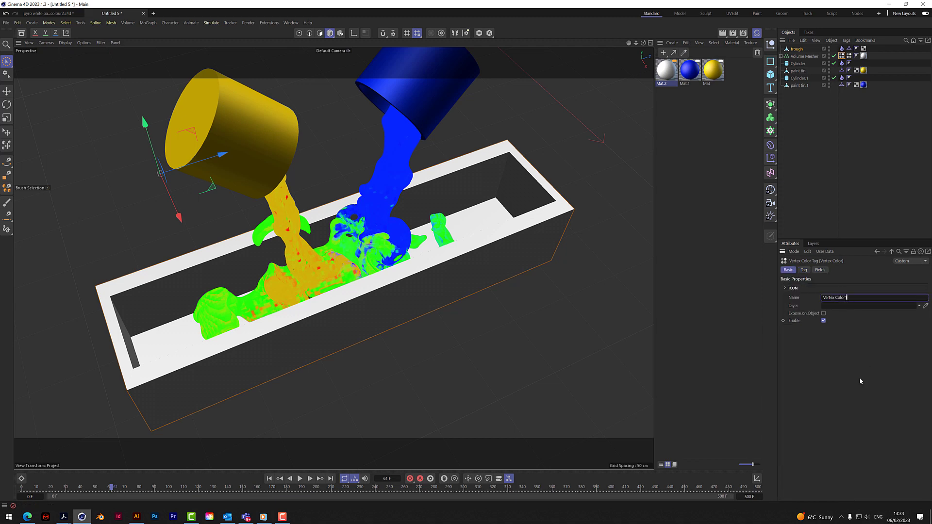
click(849, 56)
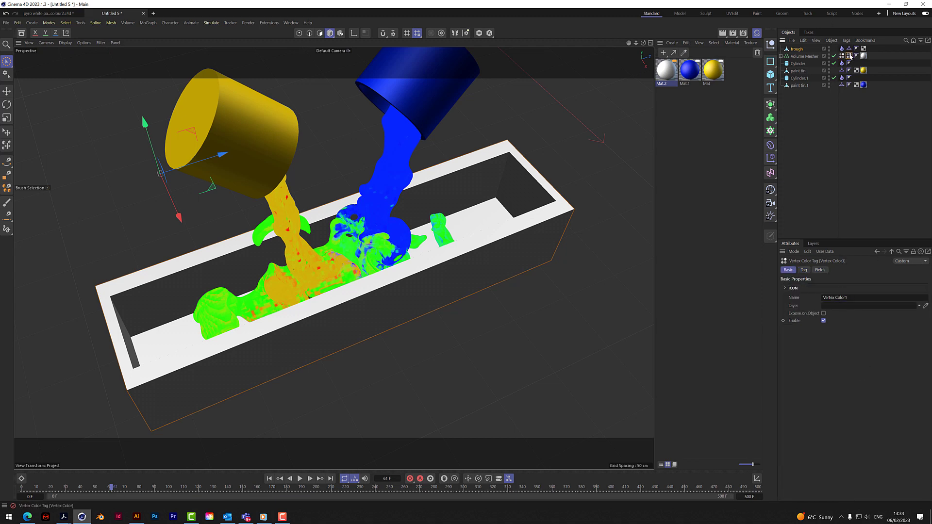
click(841, 297)
key(Return)
- Replace the Curve and Pyro field layers of Vertex Color2 with the Vertex Color1 tag
click(821, 270)
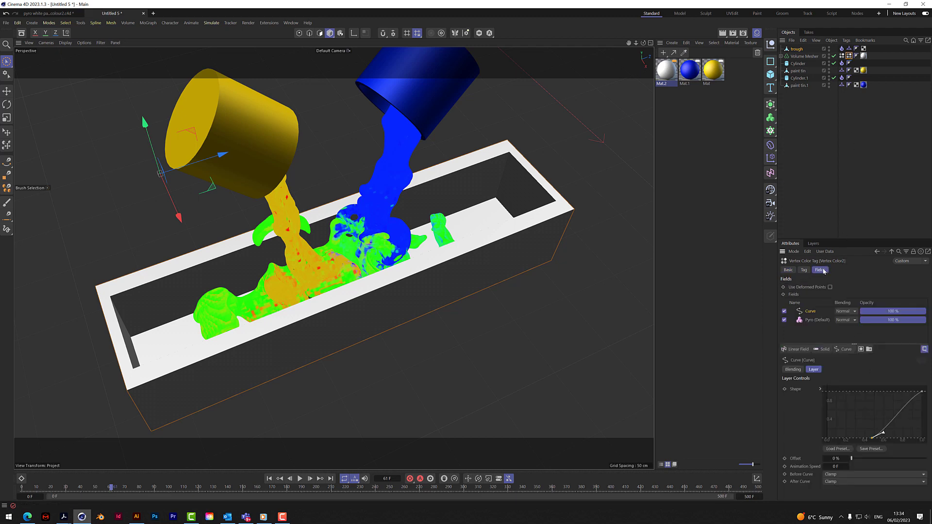
click(818, 320)
shift+click(811, 311)
key(Delete)
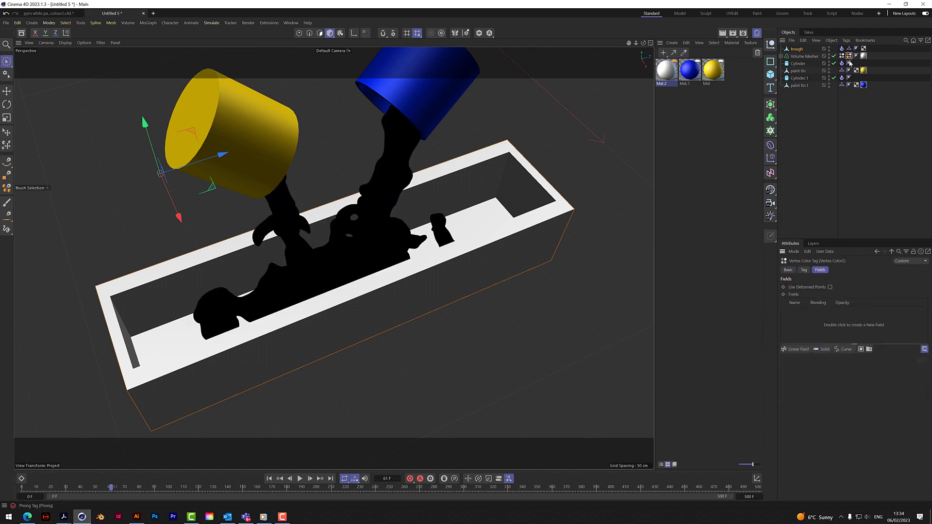
drag(842, 56, 797, 336)
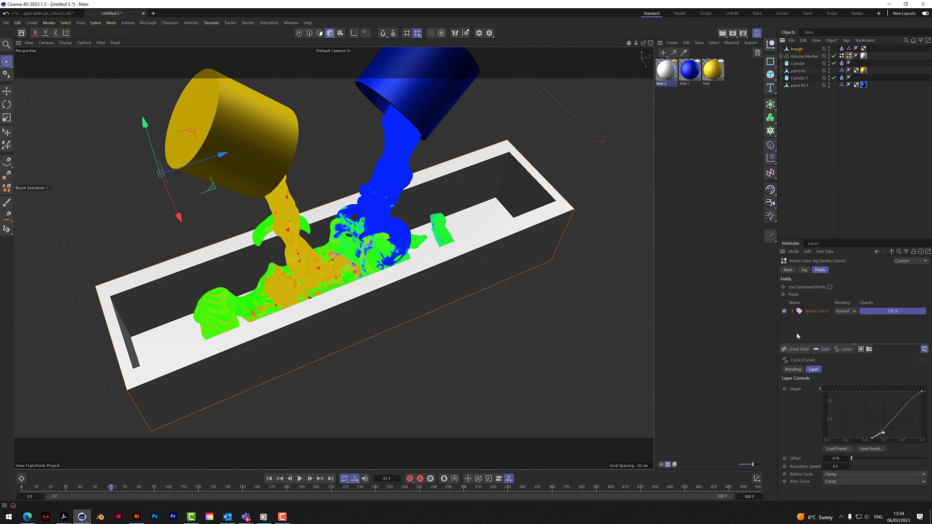
- Set the Vertex Color1 field layer to Average mode with a 50 cm radius
click(820, 313)
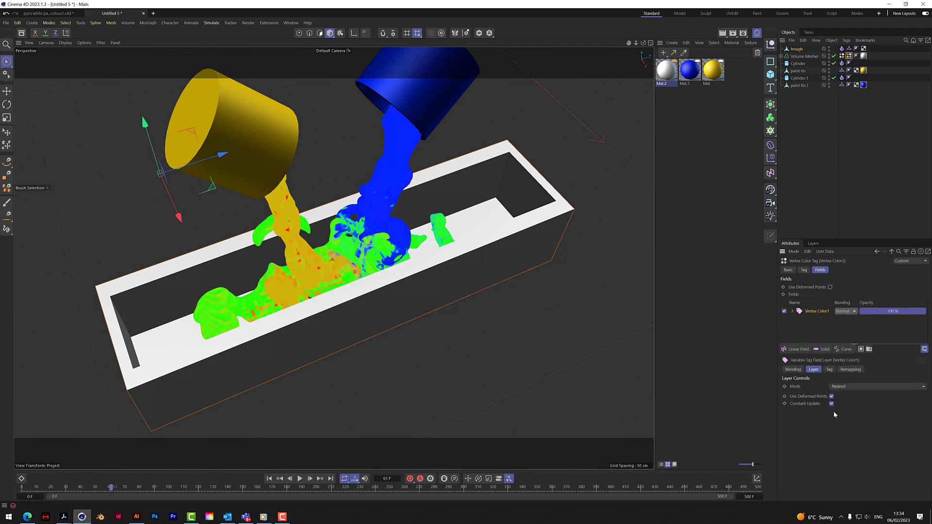
click(840, 386)
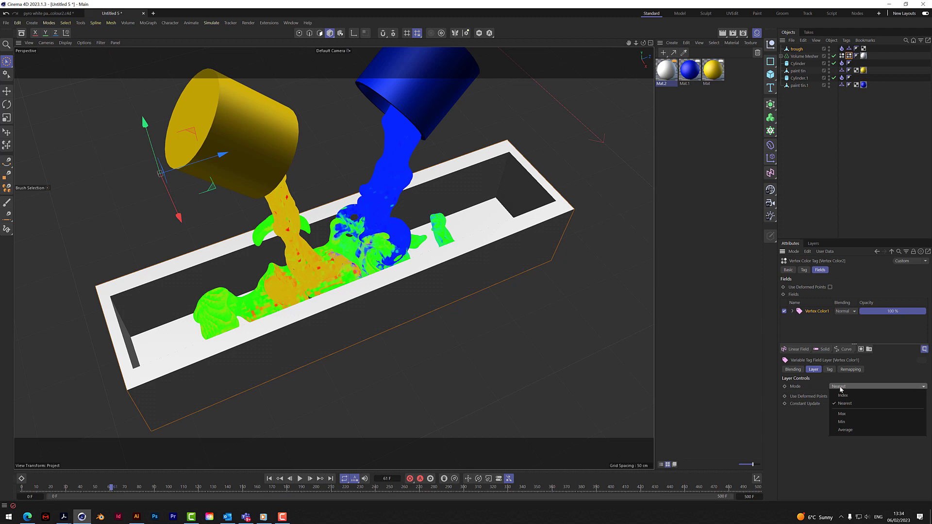
click(844, 430)
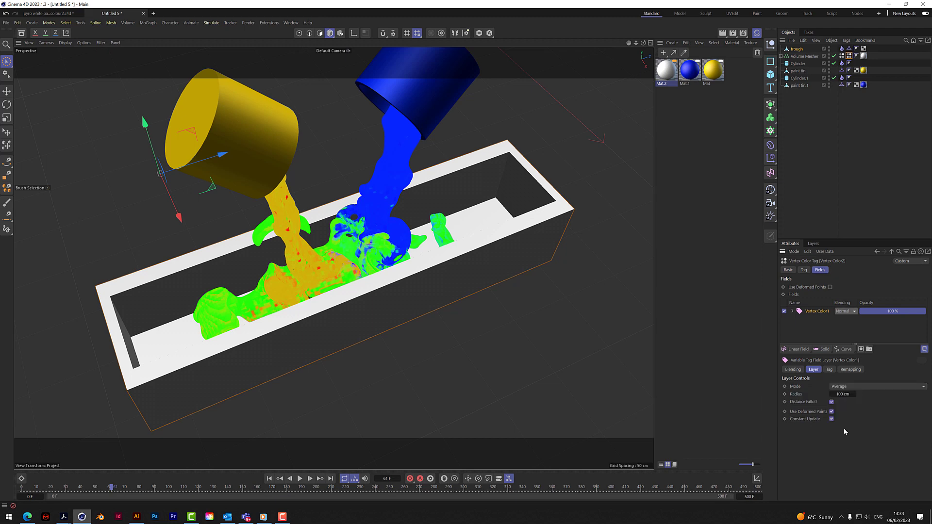
click(847, 395)
text(50)
key(Return)
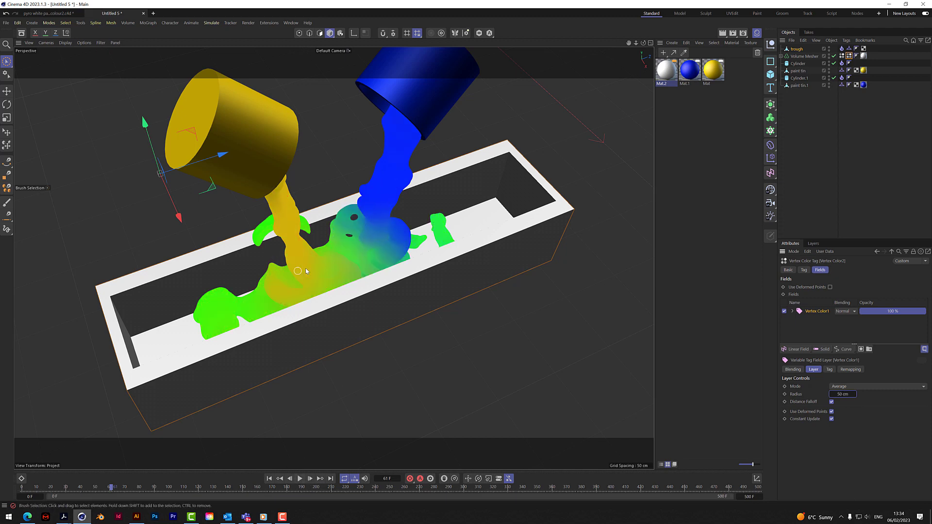
- Reduce the averaging radius of the Vertex Color1 field layer to 20 cm
click(846, 395)
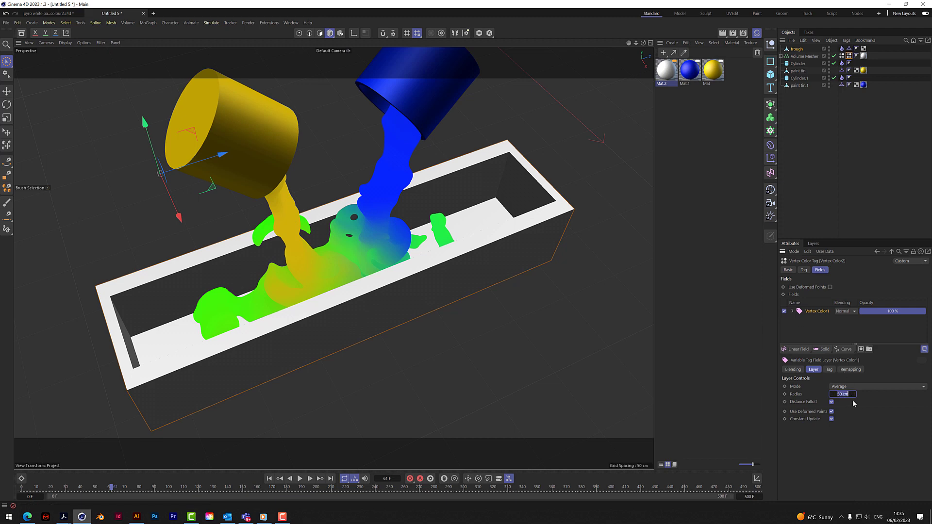
text(20)
key(Return)
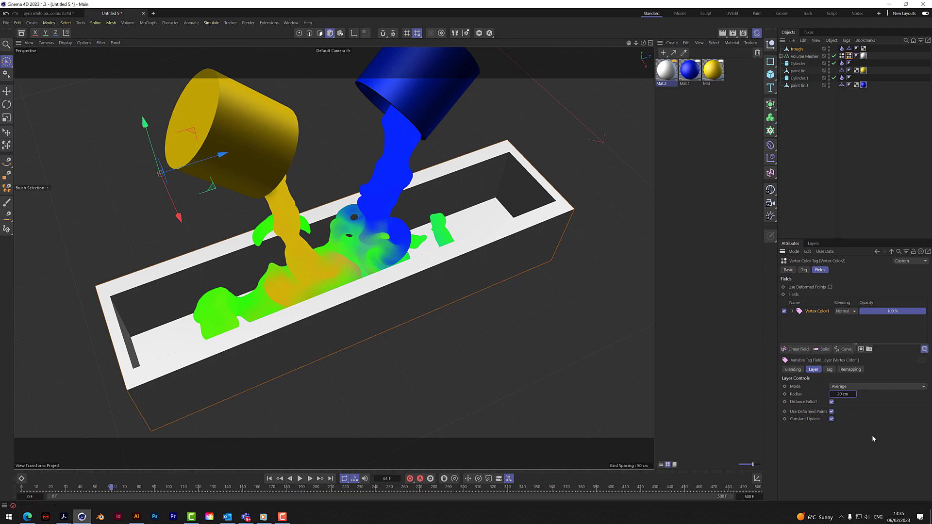
- Rerun the simulation from the start to frame 48 to check the blended colours from a lower angle
mouse_move(374, 296)
alt+mouse_down()
mouse_move(289, 286)
mouse_move(267, 272)
mouse_move(333, 258)
alt+mouse_up()
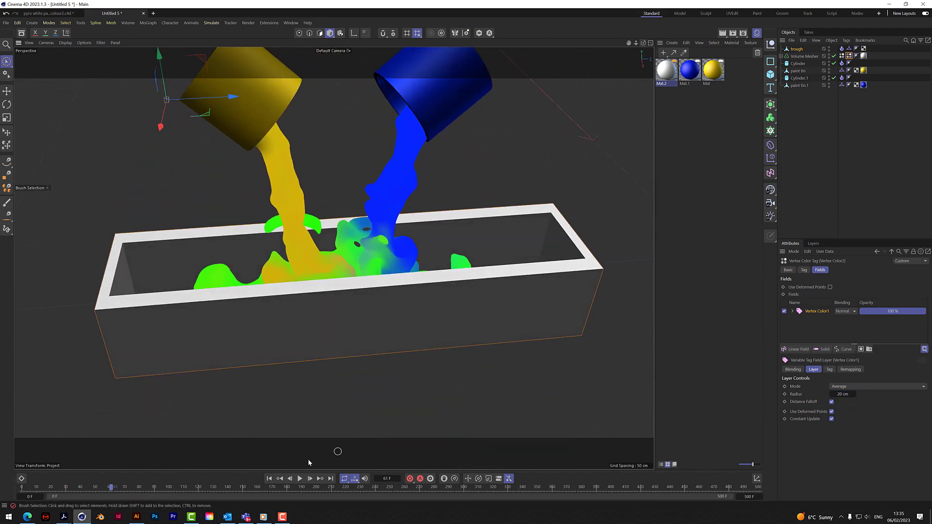
click(269, 479)
click(299, 479)
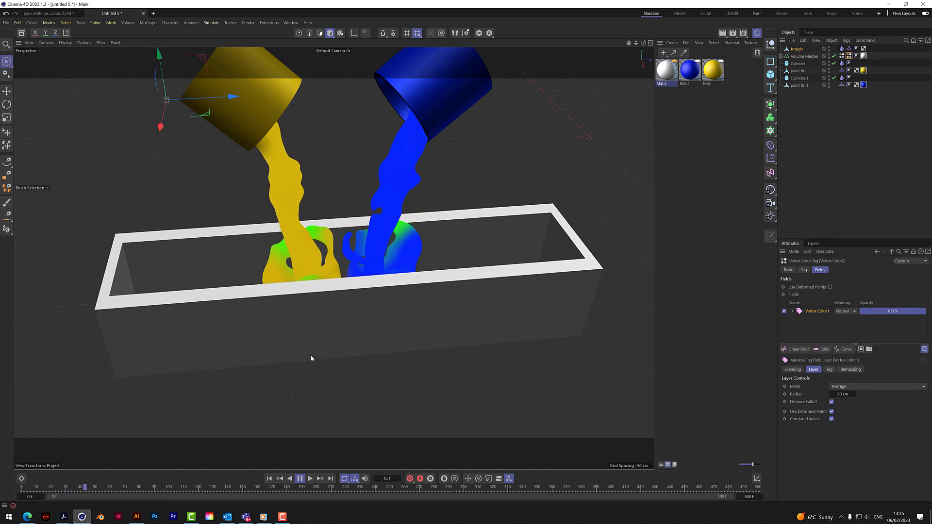
click(300, 479)
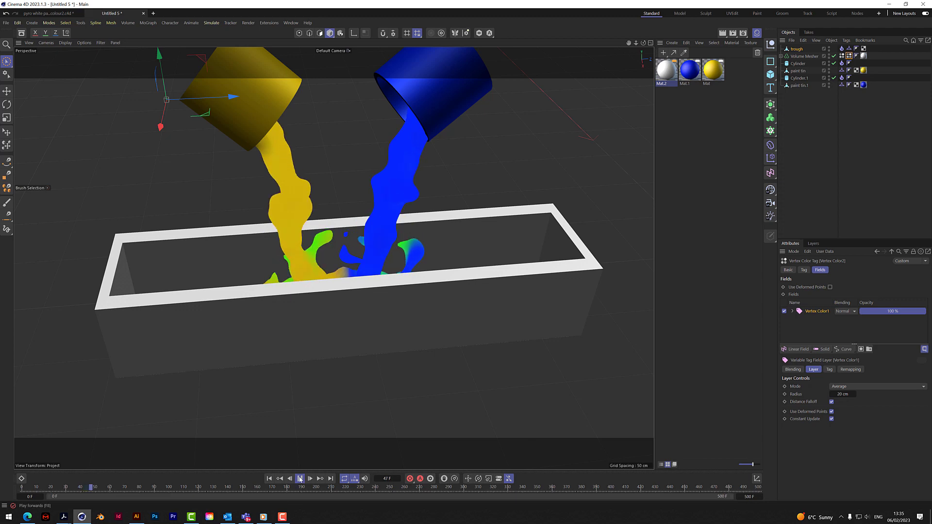
- Continue the simulation to frame 57 and render the view to check the paint colours
drag(643, 42, 619, 85)
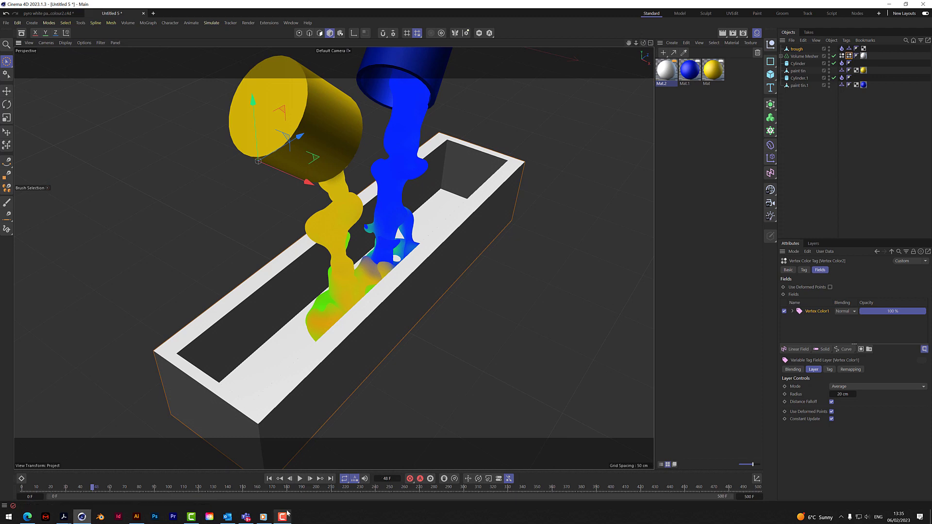
click(300, 478)
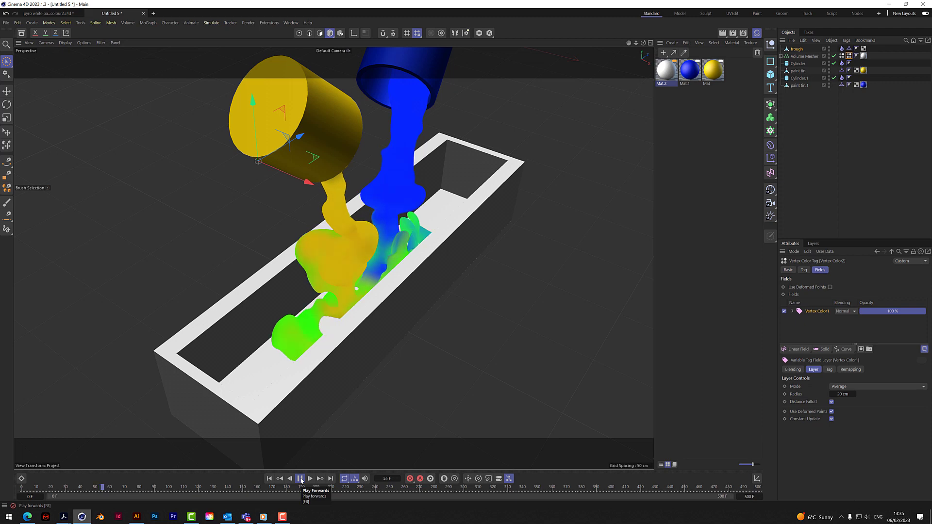
click(301, 479)
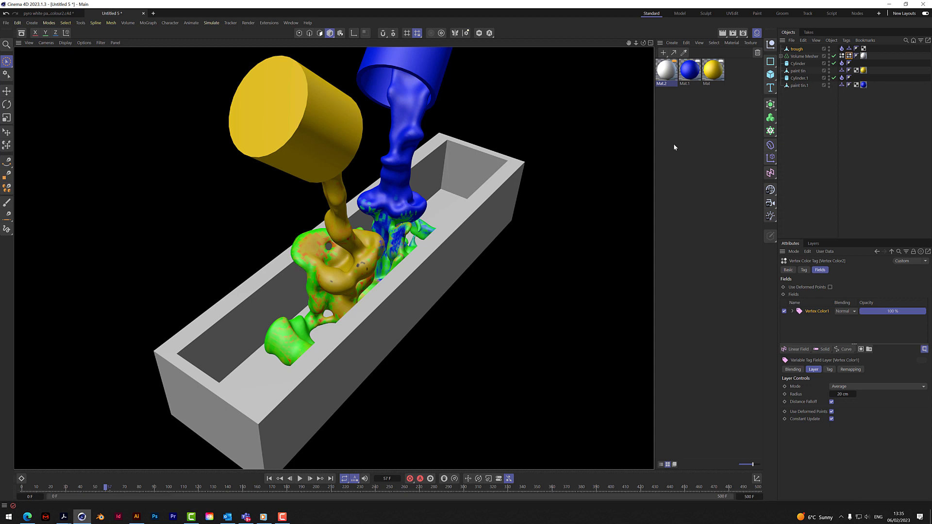
click(560, 223)
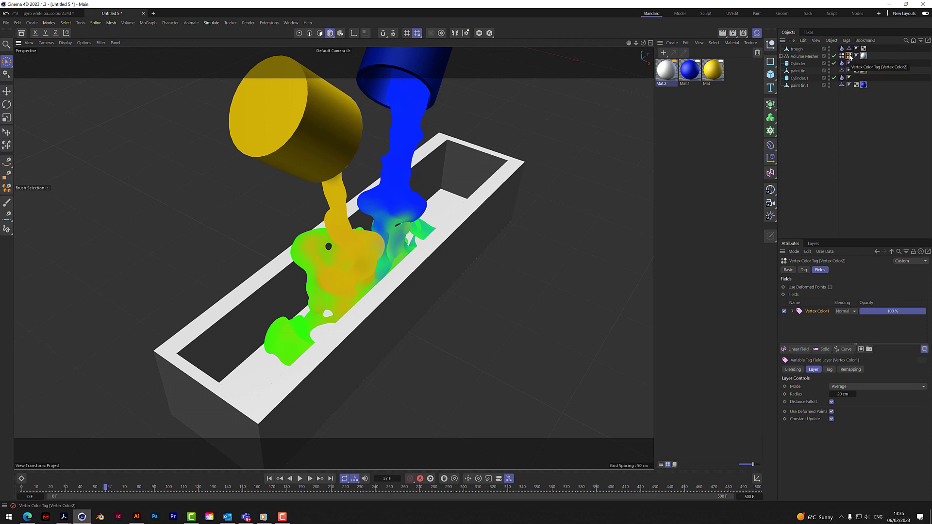
- Link the Vertex Color2 tag to the Vertex Map shader of material Mat.2 and render the view
click(672, 74)
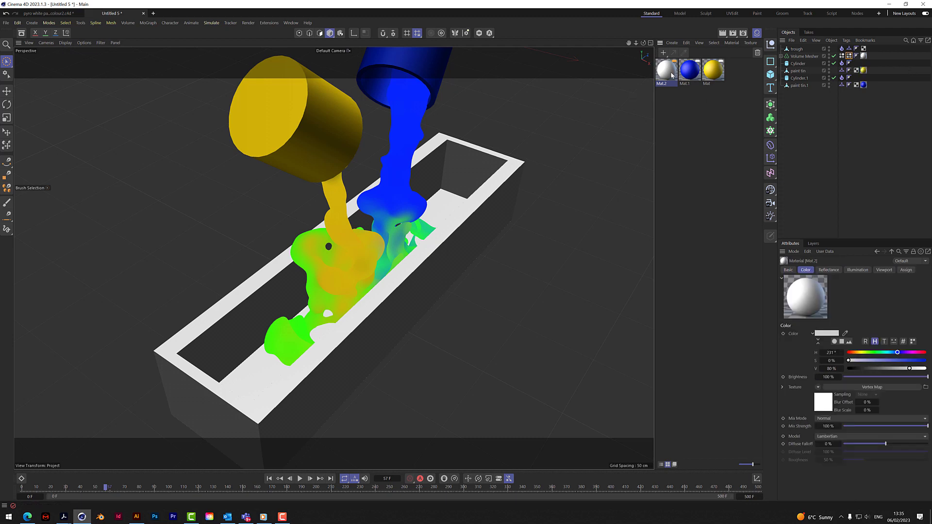
click(884, 387)
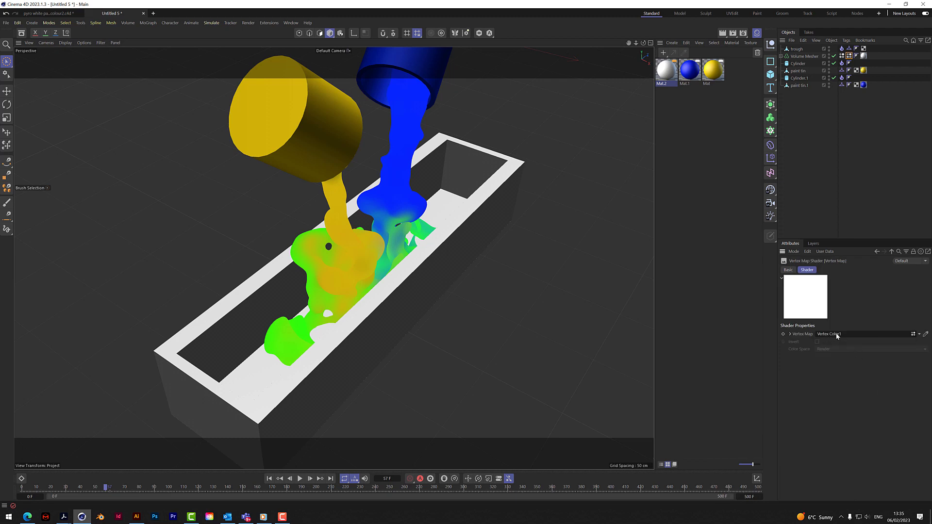
drag(849, 56, 850, 336)
click(722, 33)
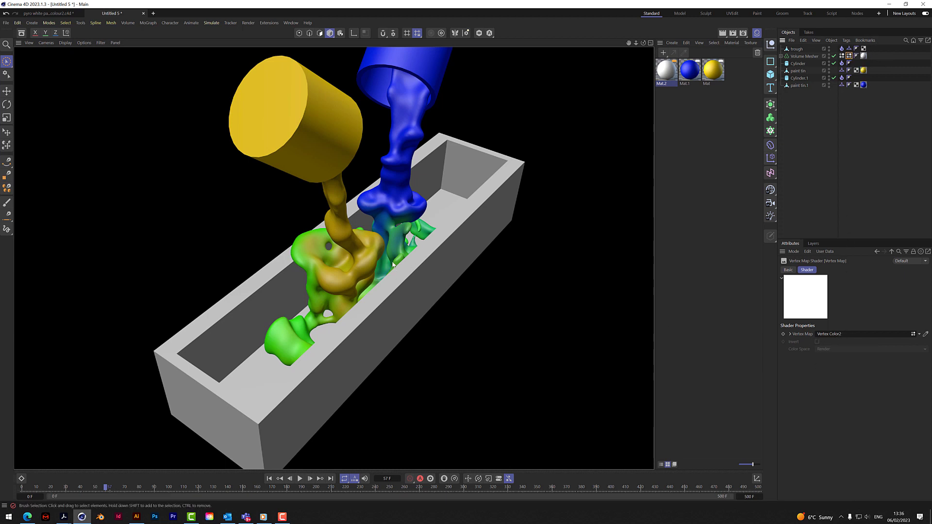
- Continue the simulation past frame 57 while viewing the pours from the trough's long side
drag(644, 45, 624, 47)
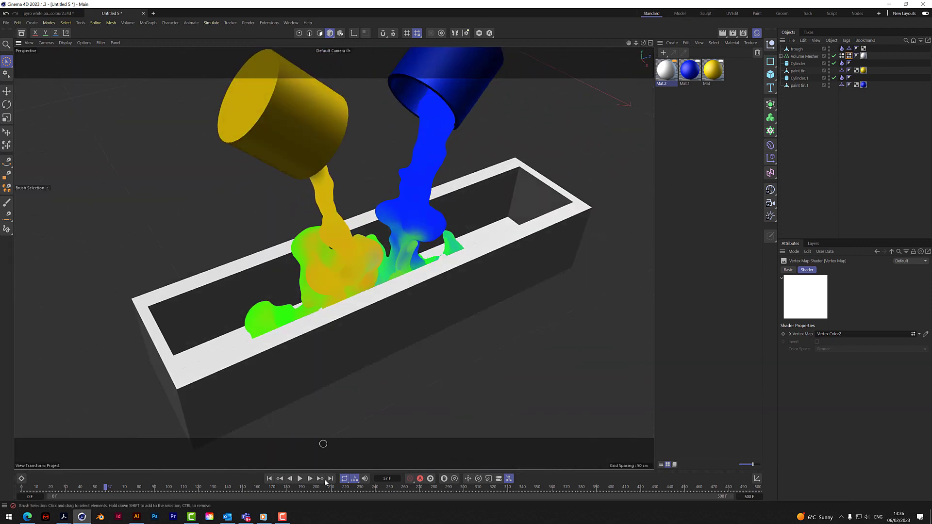
click(300, 480)
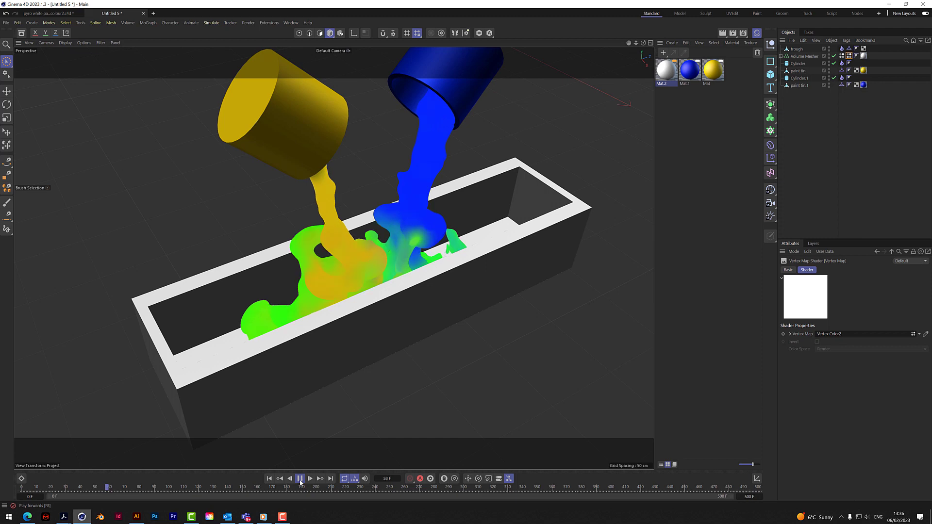